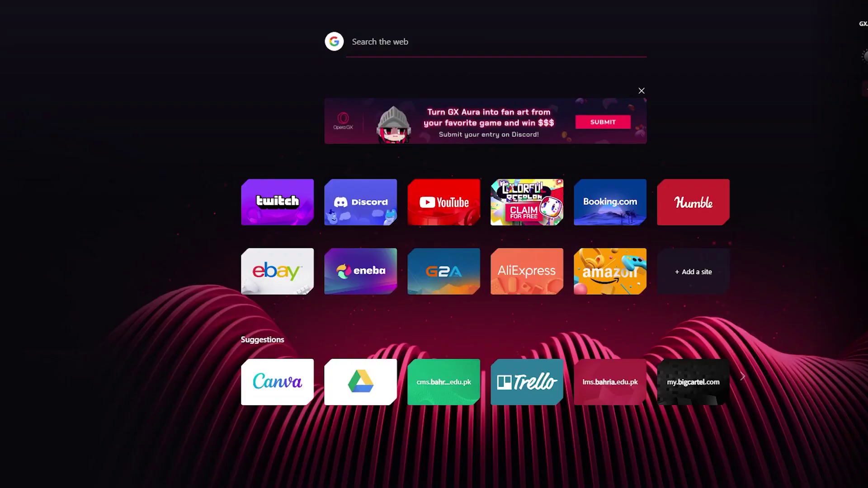
Search for etsy and open the Etsy home page in full-screen view.
{"action": "type", "text": "etsy"}
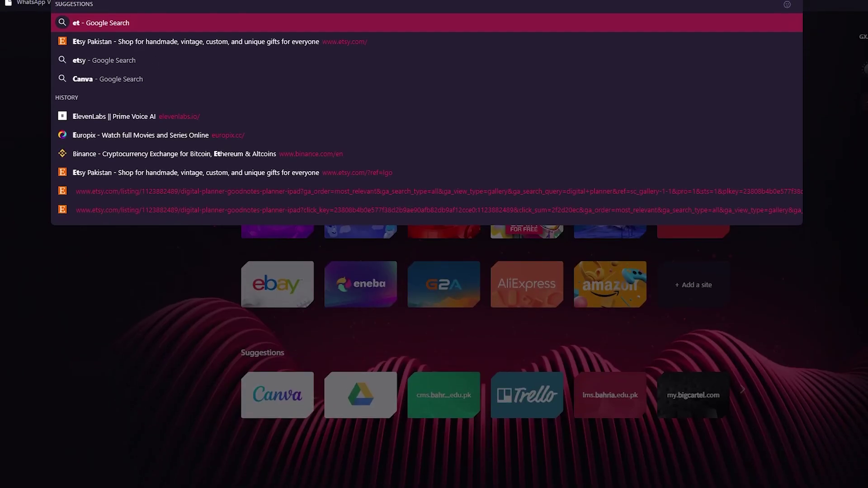
{"action": "key", "text": "Return"}
{"action": "key", "text": "F11"}
{"action": "left_click", "coordinate": [226, 155]}
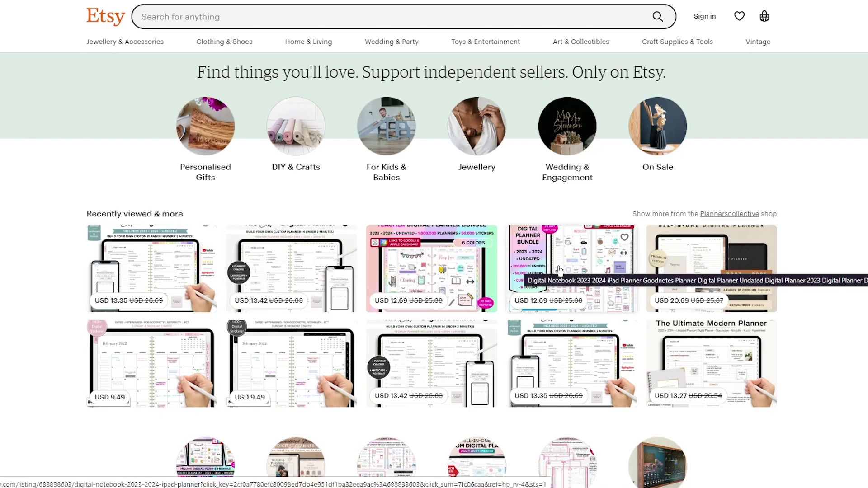
Look through the Etsy home page and open the Plannerscollective listing for The Custom Digital Planner.
{"action": "scroll", "coordinate": [561, 270], "scroll_direction": "down", "scroll_amount": 5}
{"action": "scroll", "coordinate": [64, 210], "scroll_direction": "down", "scroll_amount": 6}
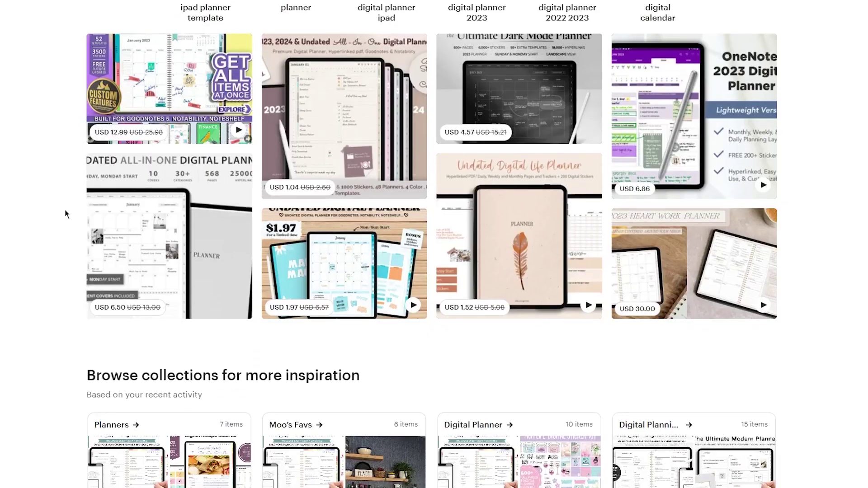
{"action": "scroll", "coordinate": [64, 209], "scroll_direction": "up", "scroll_amount": 4}
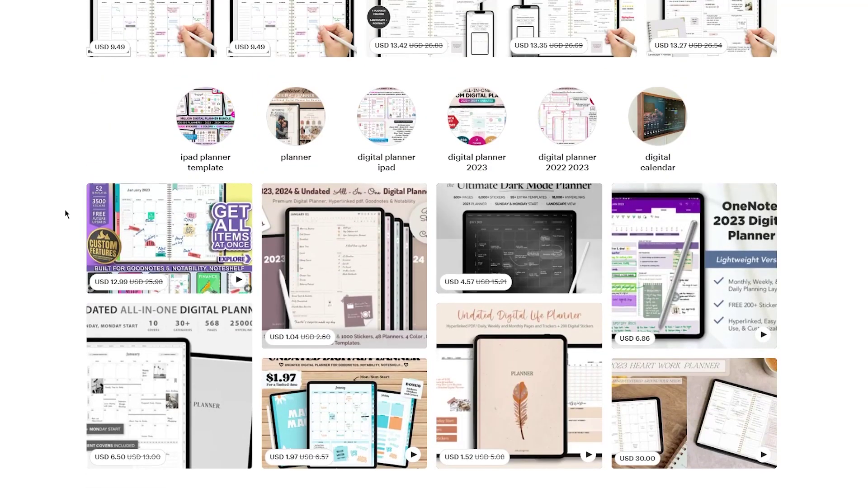
{"action": "scroll", "coordinate": [65, 210], "scroll_direction": "up", "scroll_amount": 5}
{"action": "left_click", "coordinate": [155, 139]}
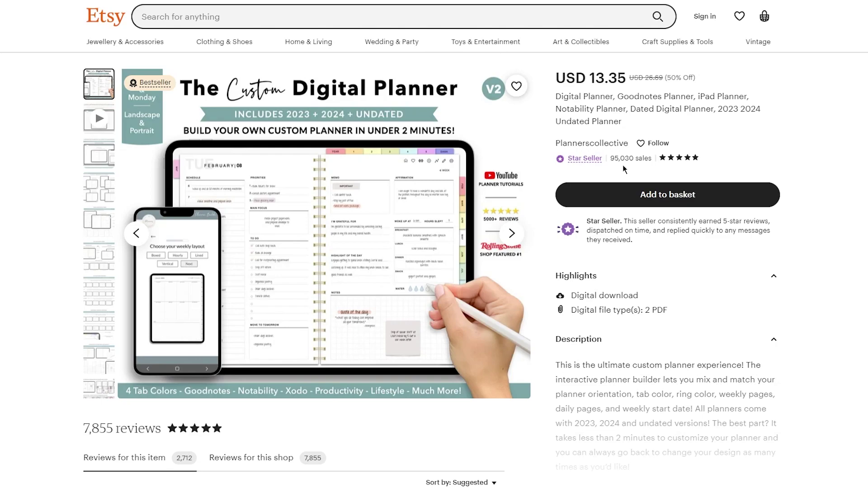
Calculate 13.35 x 95000 in a new tab to estimate the planner's revenue, and look over its listing page.
{"action": "left_click_drag", "start_coordinate": [595, 82], "coordinate": [628, 88]}
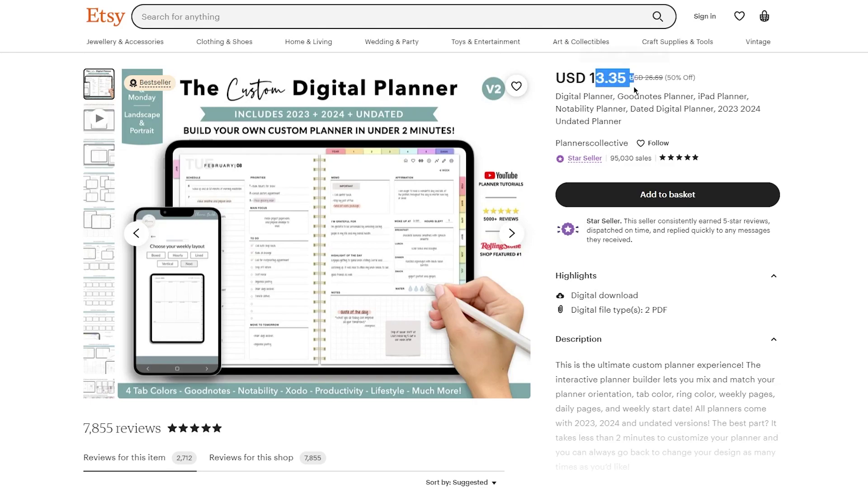
{"action": "left_click", "coordinate": [623, 90]}
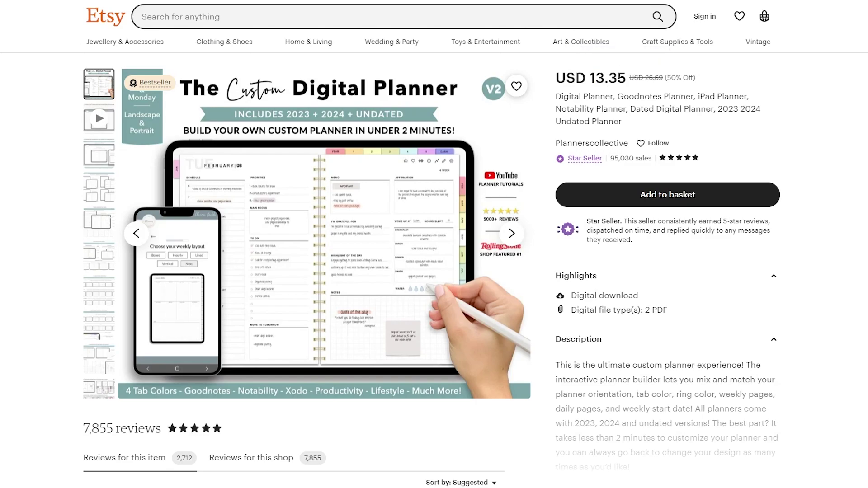
{"action": "key", "text": "ctrl+t"}
{"action": "type", "text": "13.35 x 95000"}
{"action": "key", "text": "Return"}
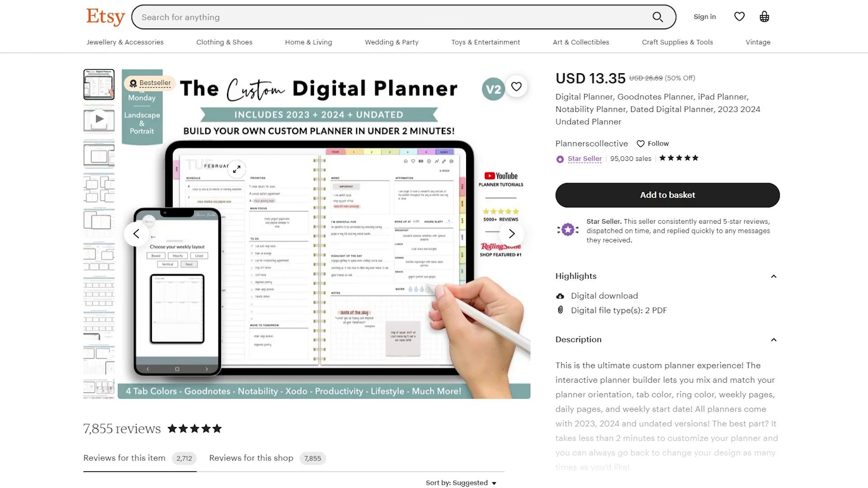
{"action": "scroll", "coordinate": [236, 170], "scroll_direction": "down", "scroll_amount": 8}
{"action": "scroll", "coordinate": [237, 169], "scroll_direction": "up", "scroll_amount": 10}
{"action": "scroll", "coordinate": [237, 169], "scroll_direction": "down", "scroll_amount": 20}
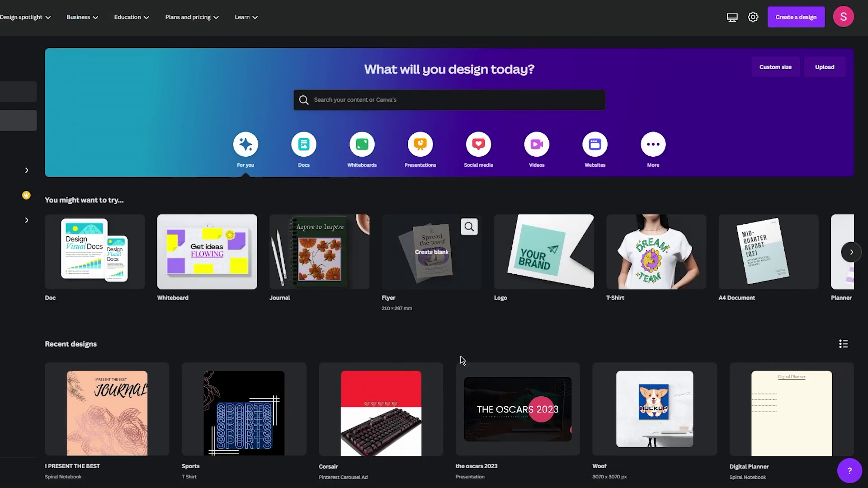
Switch to Canva and examine the suggested design types, recent designs and product categories on its home page.
{"action": "scroll", "coordinate": [467, 340], "scroll_direction": "down", "scroll_amount": 7}
{"action": "scroll", "coordinate": [319, 181], "scroll_direction": "up", "scroll_amount": 7}
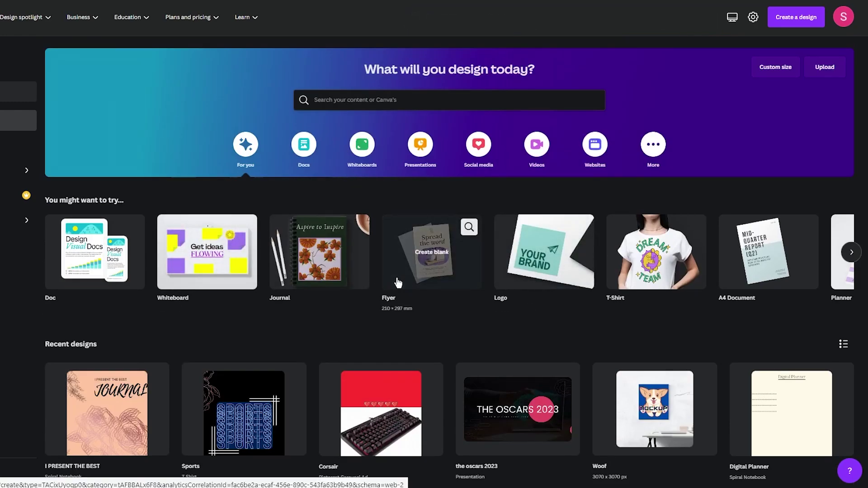
{"action": "scroll", "coordinate": [397, 282], "scroll_direction": "right", "scroll_amount": 20}
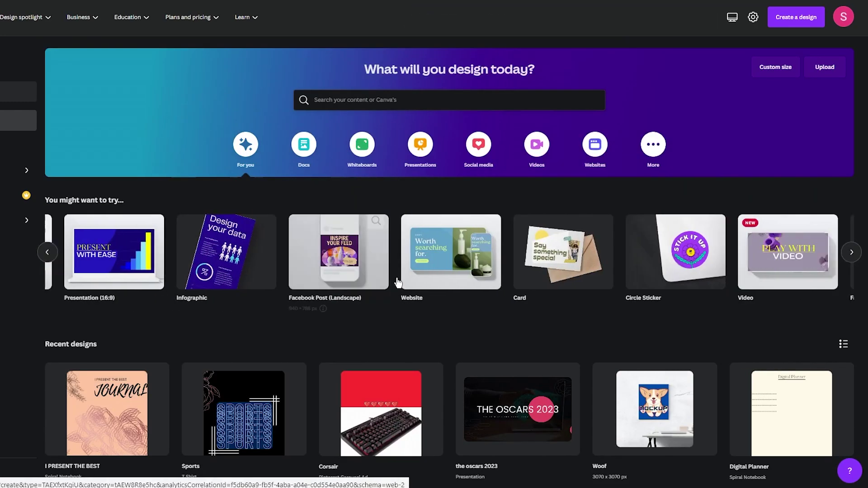
{"action": "scroll", "coordinate": [398, 283], "scroll_direction": "left", "scroll_amount": 15}
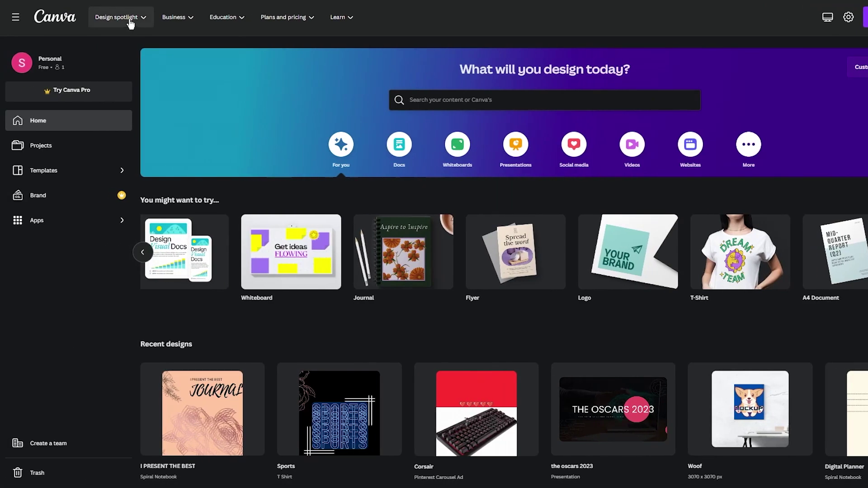
{"action": "mouse_move", "coordinate": [82, 23]}
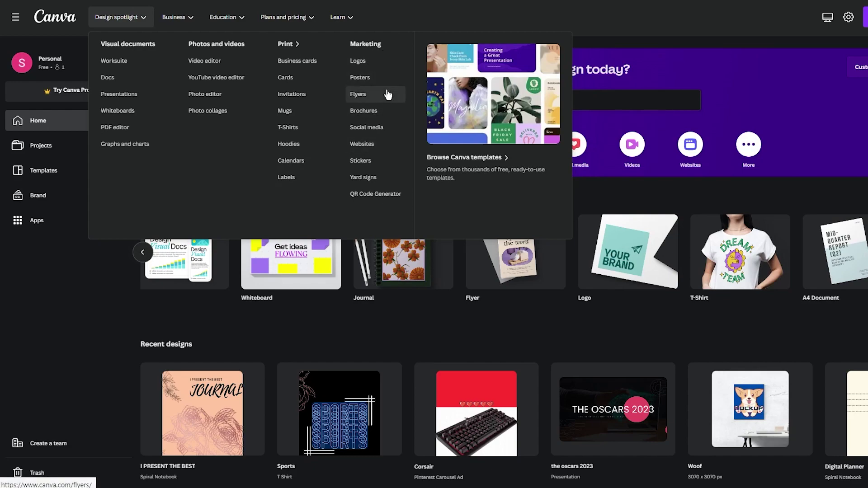
{"action": "mouse_move", "coordinate": [163, 13]}
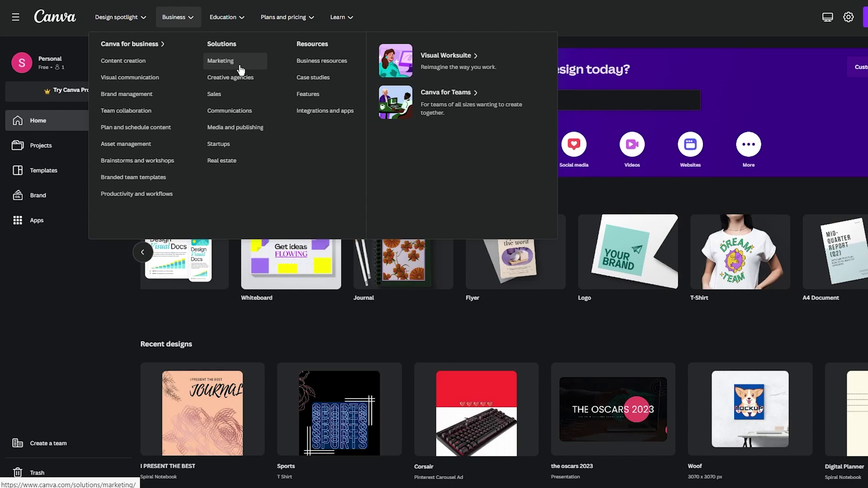
{"action": "mouse_move", "coordinate": [227, 26]}
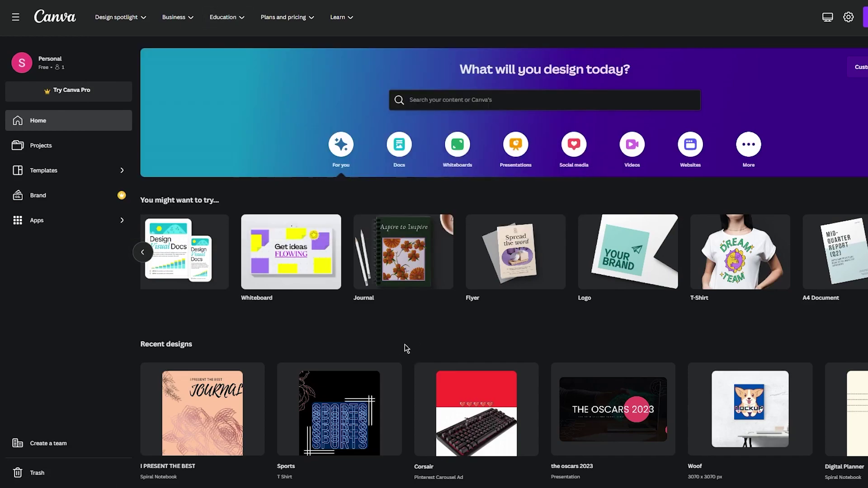
{"action": "mouse_move", "coordinate": [291, 38]}
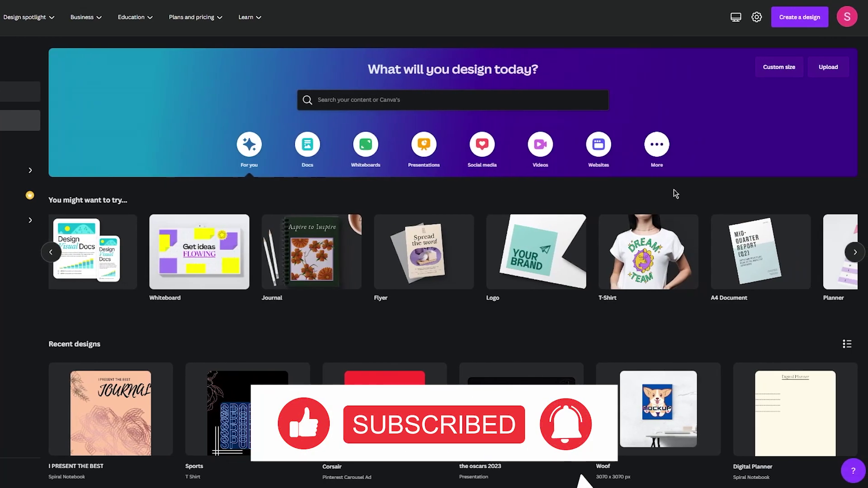
Search Canva for planner and open the 8.5 × 11 in Planner templates page.
{"action": "left_click", "coordinate": [502, 100]}
{"action": "type", "text": "planner"}
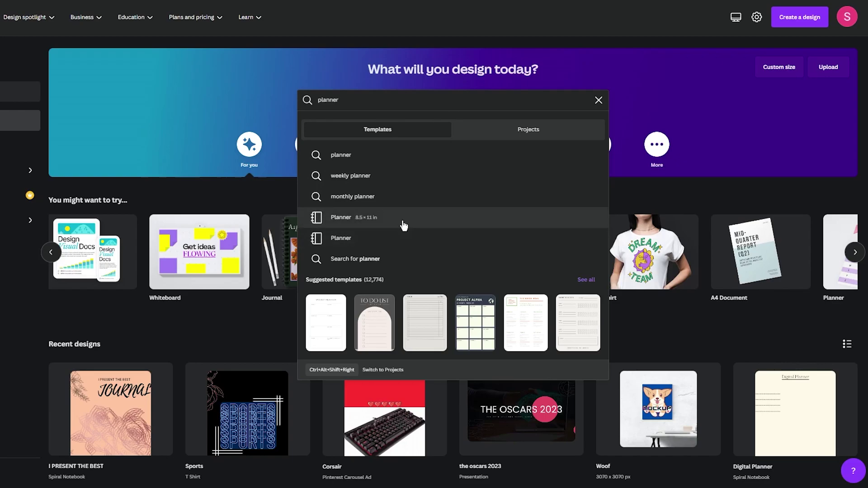
{"action": "left_click", "coordinate": [404, 225]}
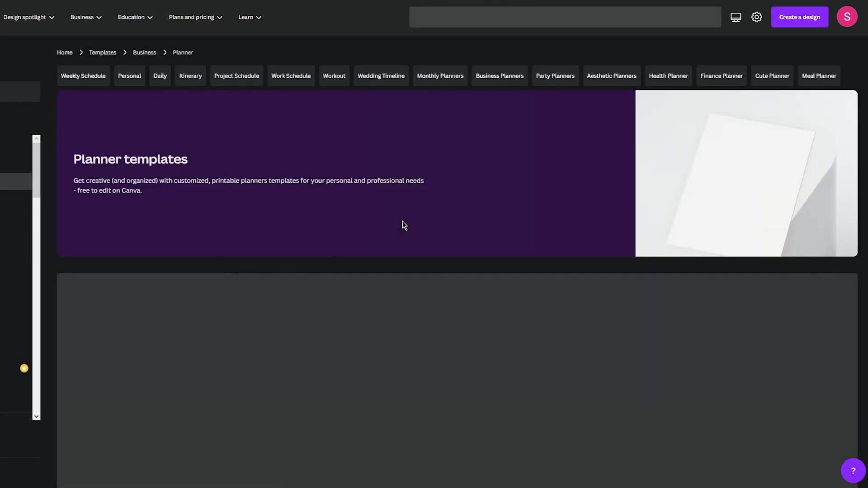
Look through the planner templates and create a blank Planner design.
{"action": "scroll", "coordinate": [403, 225], "scroll_direction": "down", "scroll_amount": 5}
{"action": "scroll", "coordinate": [403, 226], "scroll_direction": "up", "scroll_amount": 3}
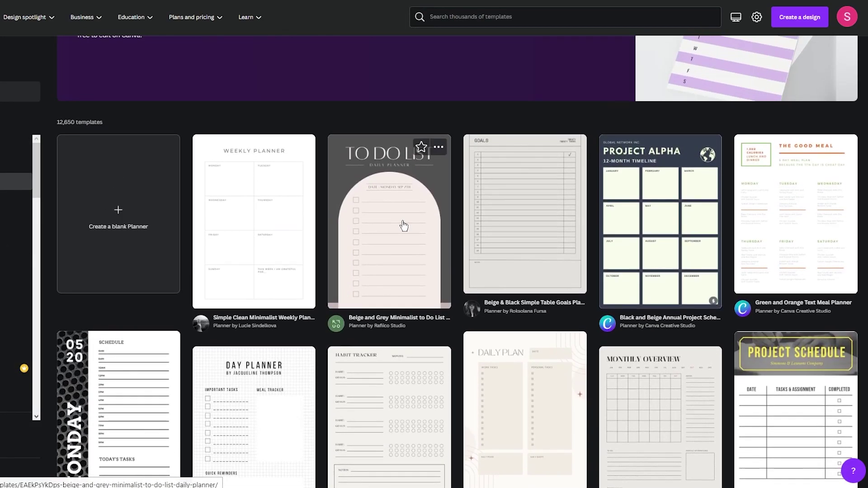
{"action": "scroll", "coordinate": [404, 225], "scroll_direction": "down", "scroll_amount": 3}
{"action": "scroll", "coordinate": [404, 225], "scroll_direction": "up", "scroll_amount": 6}
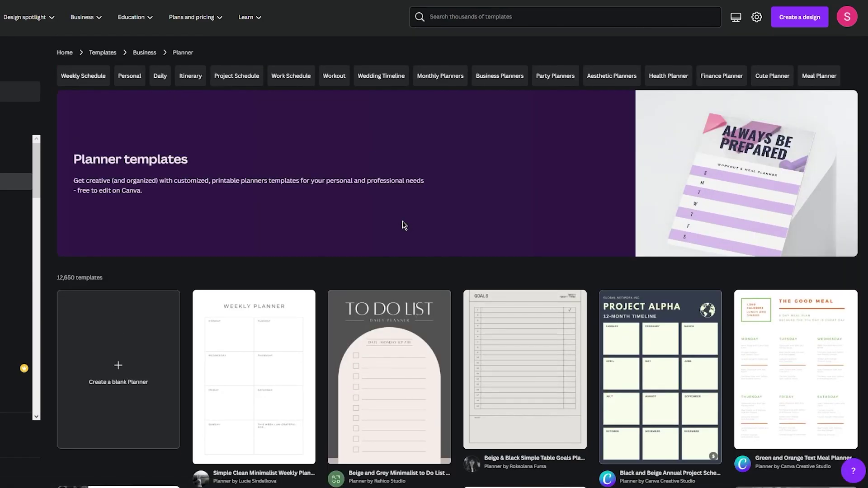
{"action": "scroll", "coordinate": [403, 221], "scroll_direction": "down", "scroll_amount": 5}
{"action": "scroll", "coordinate": [372, 297], "scroll_direction": "down", "scroll_amount": 5}
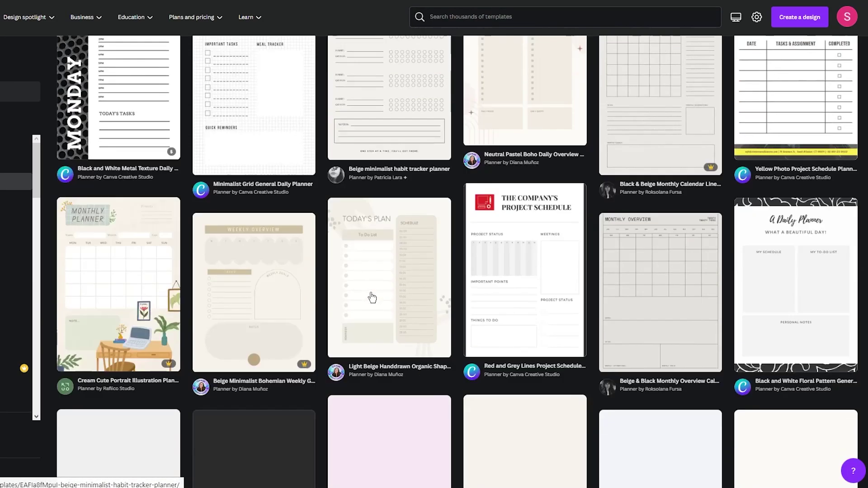
{"action": "scroll", "coordinate": [371, 297], "scroll_direction": "down", "scroll_amount": 5}
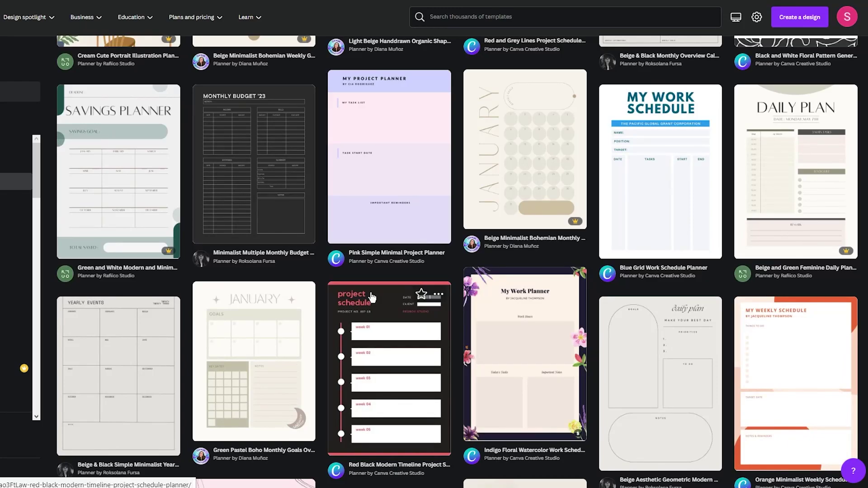
{"action": "scroll", "coordinate": [371, 296], "scroll_direction": "up", "scroll_amount": 15}
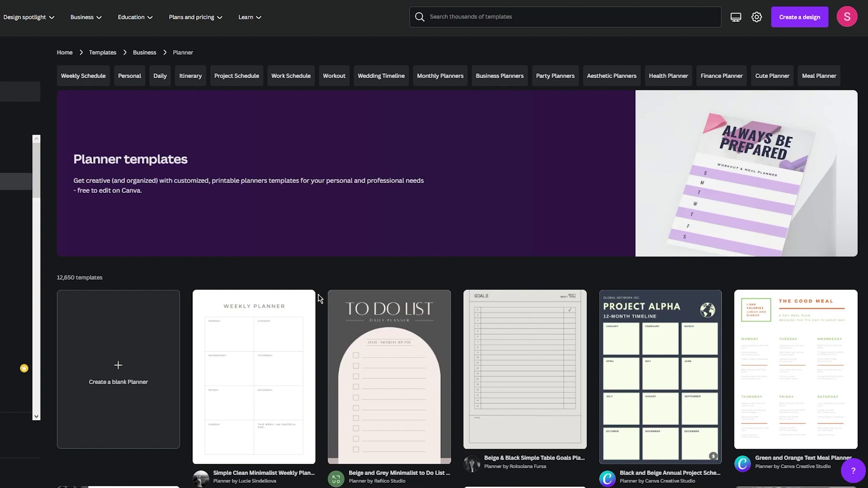
{"action": "left_click", "coordinate": [146, 375]}
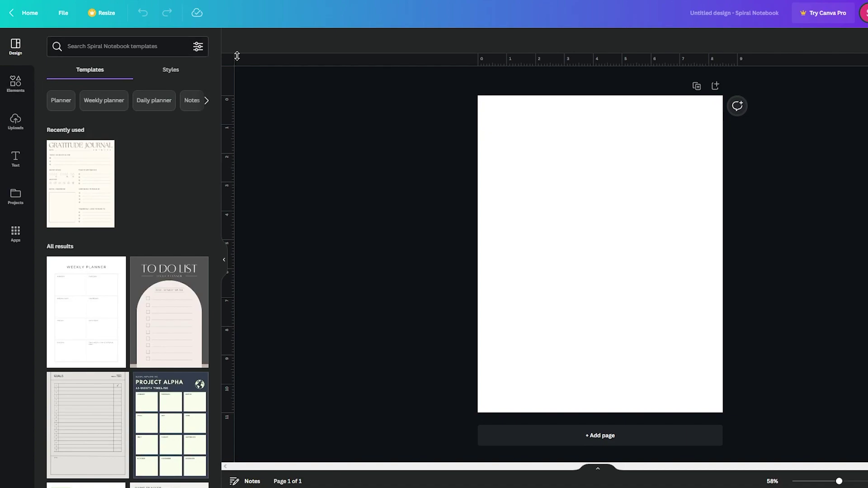
Search the web in a new tab for "wood top table view".
{"action": "left_click", "coordinate": [547, 182]}
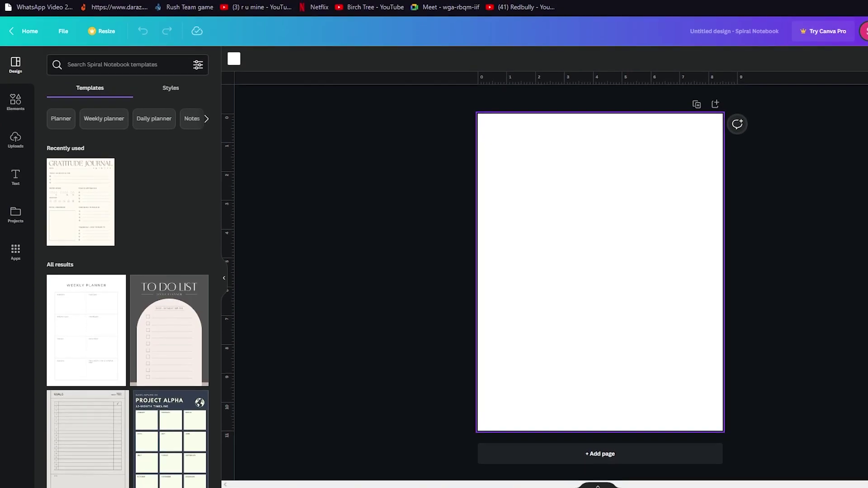
{"action": "key", "text": "ctrl+t"}
{"action": "type", "text": "wood top table vi"}
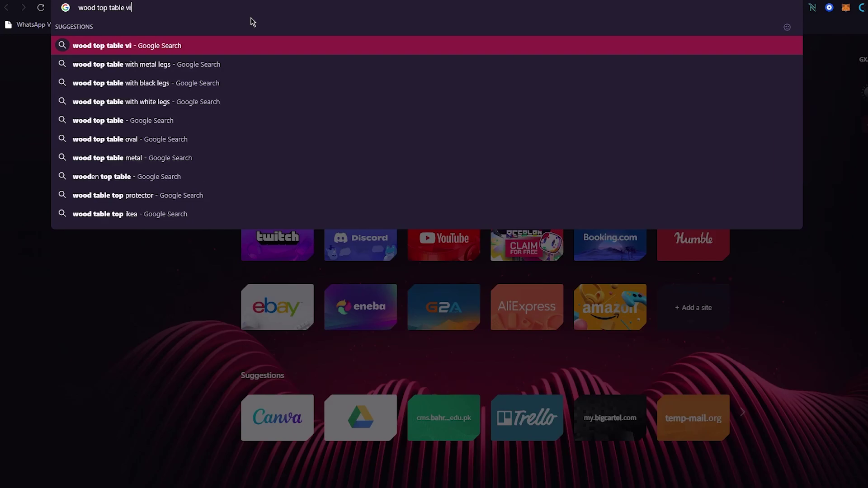
{"action": "type", "text": "ew"}
{"action": "key", "text": "Return"}
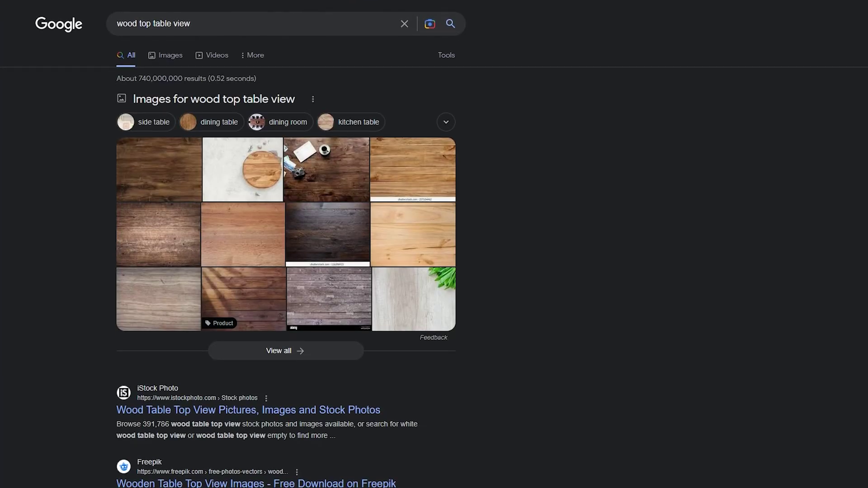
Look over iStock's wood table top view photos and return to the search results.
{"action": "scroll", "coordinate": [261, 304], "scroll_direction": "down", "scroll_amount": 3}
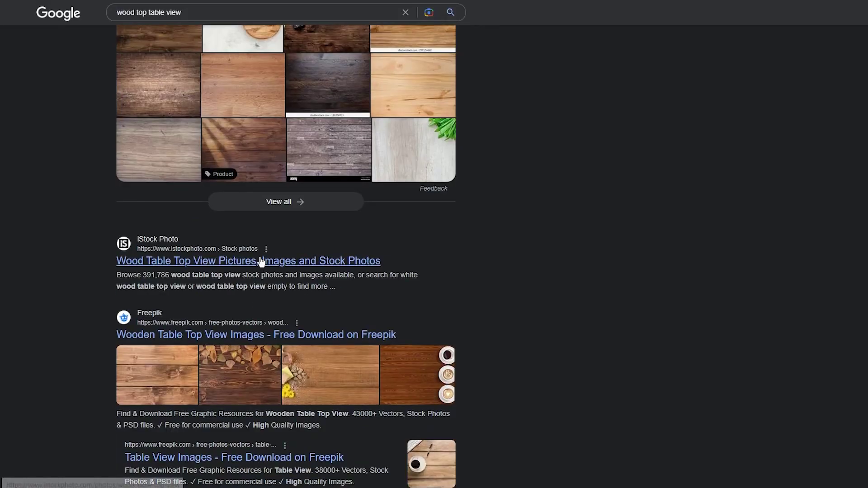
{"action": "left_click", "coordinate": [261, 266]}
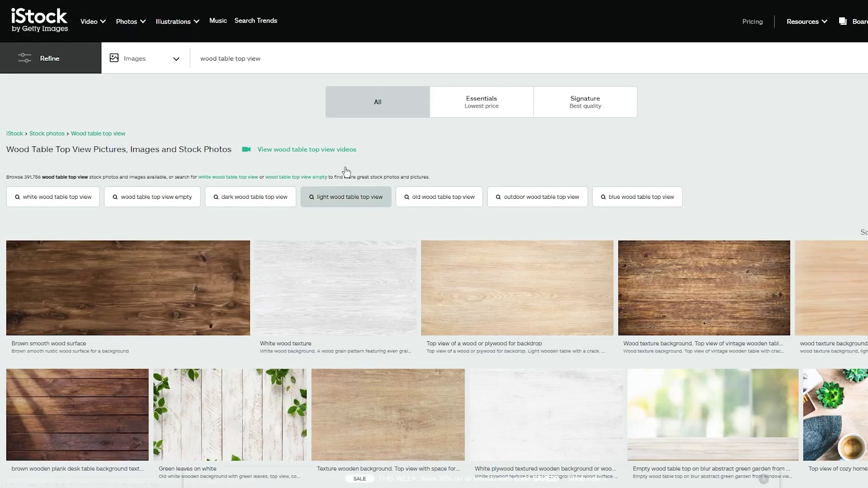
{"action": "scroll", "coordinate": [345, 170], "scroll_direction": "down", "scroll_amount": 2}
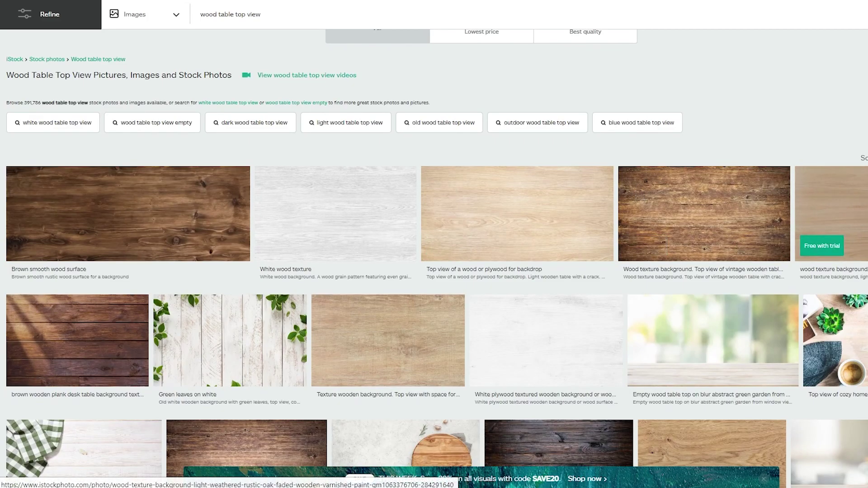
{"action": "key", "text": "alt+Left"}
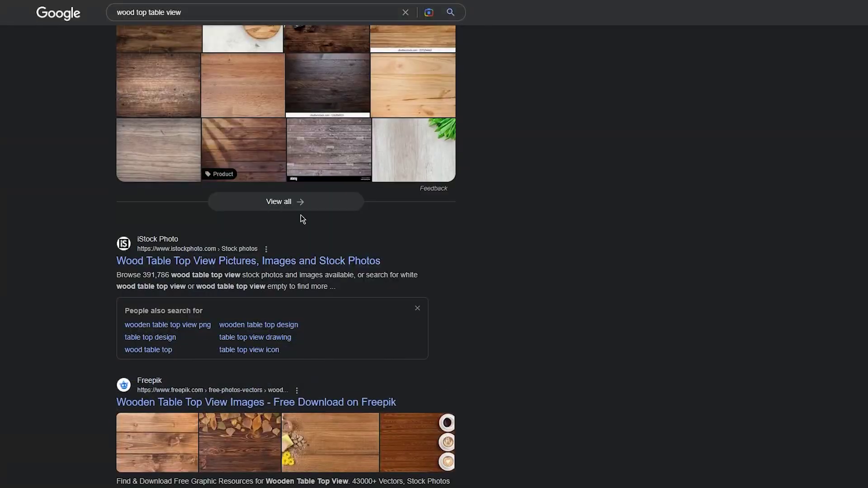
Open Unsplash's table top pictures page from the web search results.
{"action": "scroll", "coordinate": [262, 271], "scroll_direction": "down", "scroll_amount": 7}
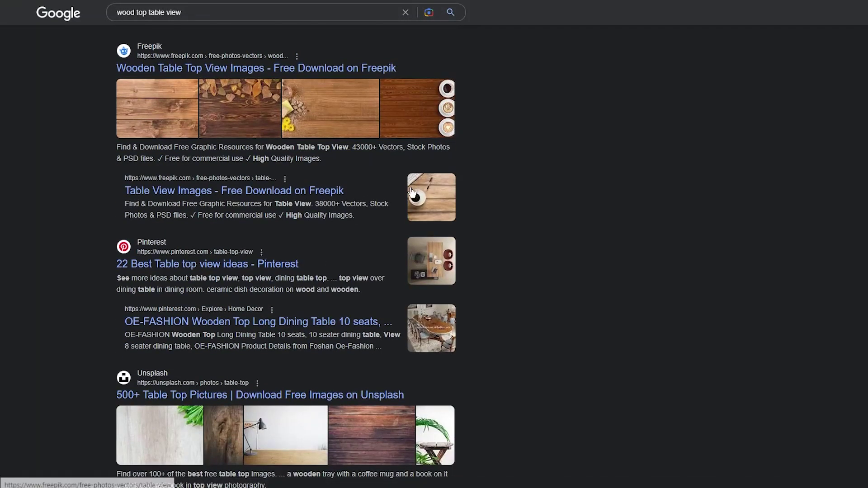
{"action": "scroll", "coordinate": [294, 205], "scroll_direction": "down", "scroll_amount": 4}
{"action": "left_click", "coordinate": [292, 218]}
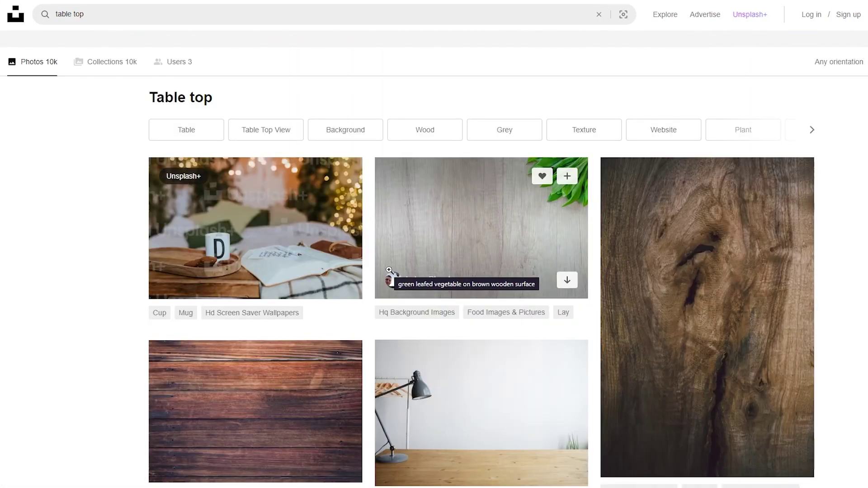
Look through the Unsplash table top photos and download the light wooden surface with green leaves in its corner.
{"action": "scroll", "coordinate": [389, 272], "scroll_direction": "down", "scroll_amount": 15}
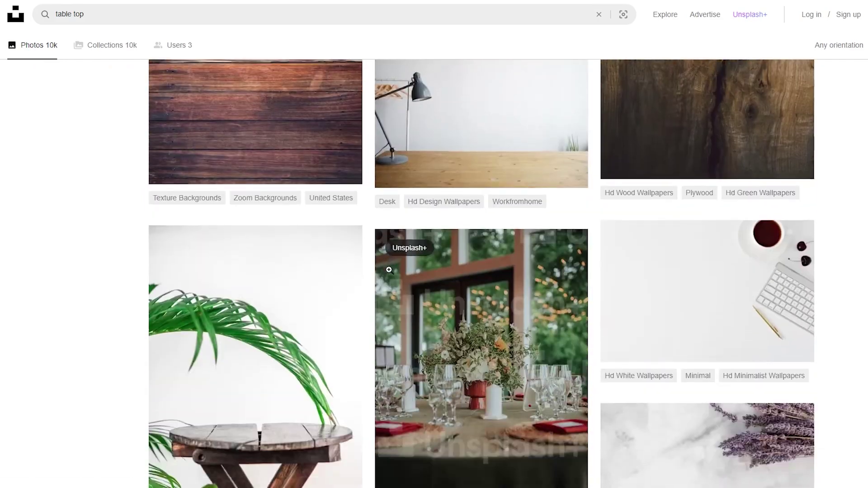
{"action": "scroll", "coordinate": [518, 242], "scroll_direction": "down", "scroll_amount": 5}
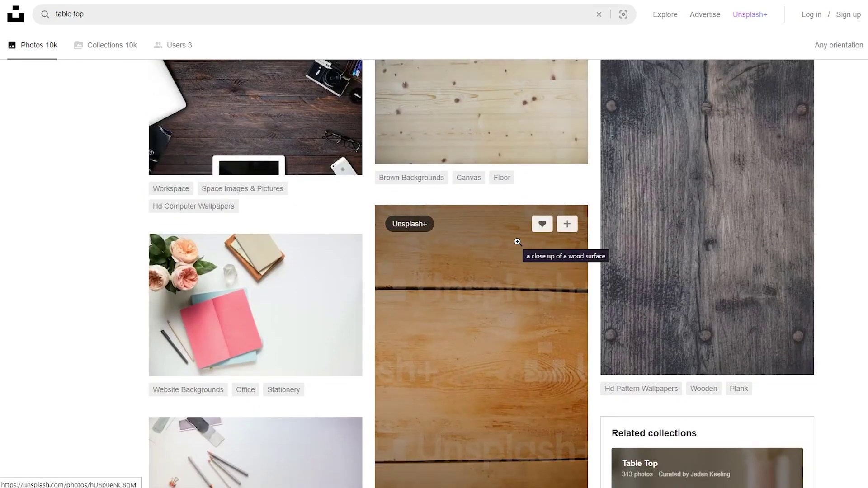
{"action": "scroll", "coordinate": [560, 288], "scroll_direction": "down", "scroll_amount": 5}
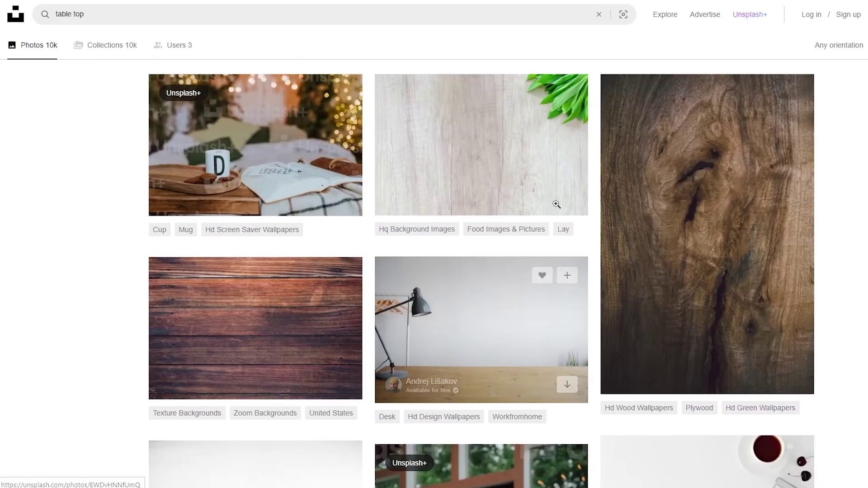
{"action": "left_click", "coordinate": [567, 197]}
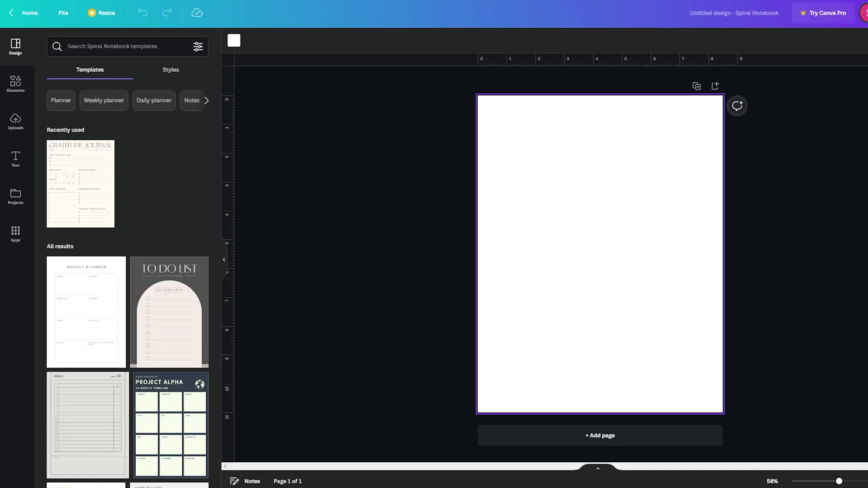
Switch to Canva, upload the downloaded wood photo to the planner design and place it on the page, enlarged to cover it.
{"action": "key", "text": "ctrl+j"}
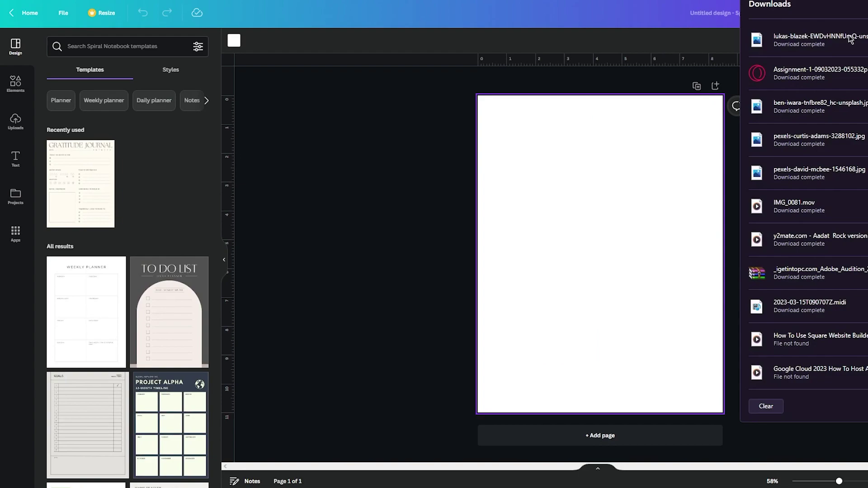
{"action": "left_click_drag", "start_coordinate": [796, 37], "coordinate": [69, 187]}
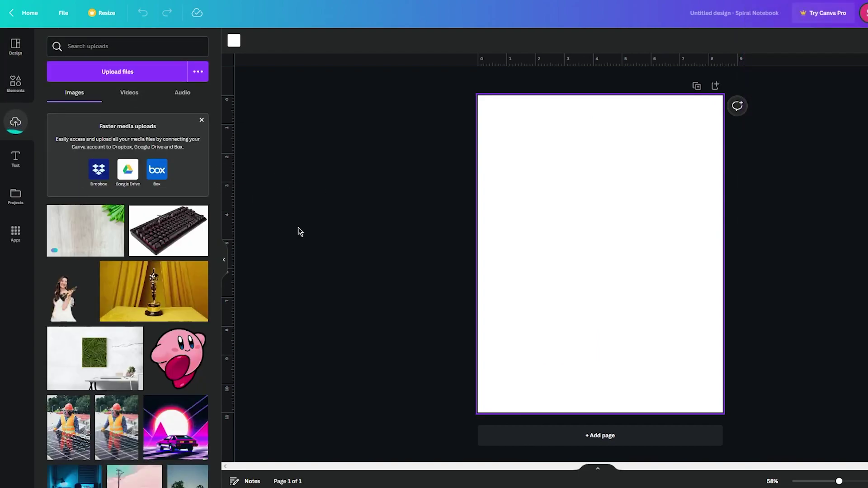
{"action": "left_click_drag", "start_coordinate": [86, 237], "coordinate": [603, 275]}
{"action": "left_click_drag", "start_coordinate": [674, 291], "coordinate": [588, 141]}
{"action": "left_click", "coordinate": [665, 226]}
{"action": "left_click", "coordinate": [658, 215]}
{"action": "left_click_drag", "start_coordinate": [661, 217], "coordinate": [865, 457]}
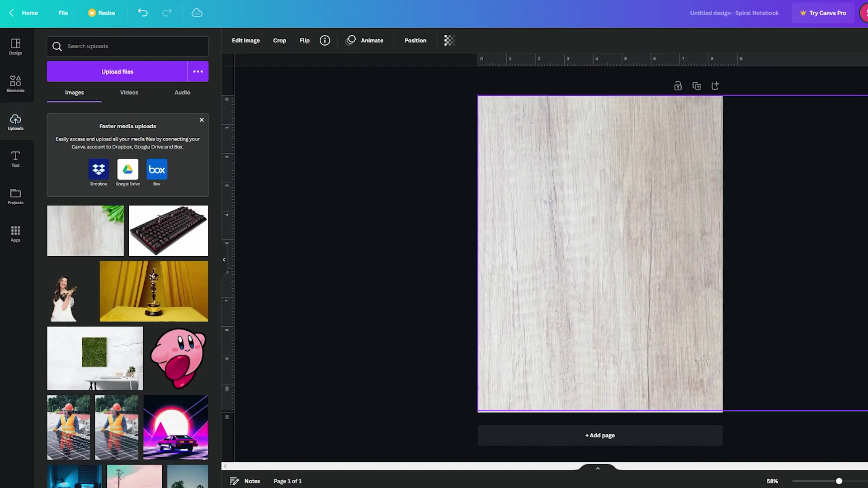
Shift the wood photo on the page and set it as the page background.
{"action": "left_click", "coordinate": [456, 295]}
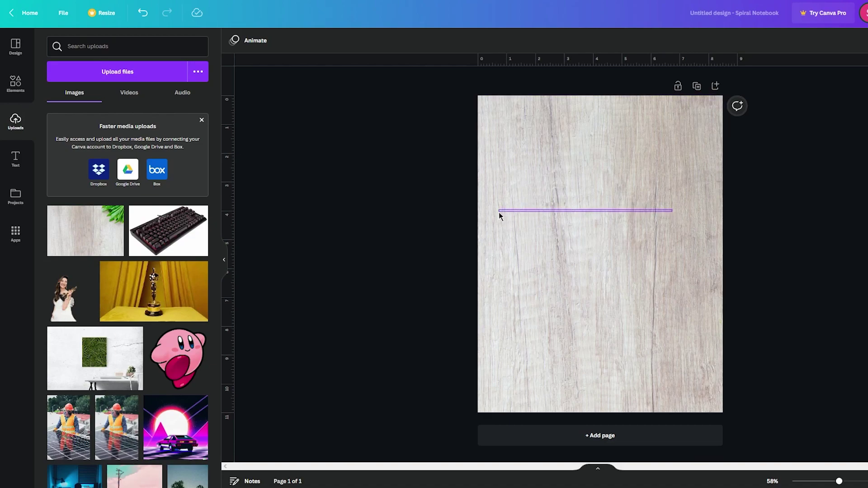
{"action": "left_click", "coordinate": [588, 223]}
{"action": "double_click", "coordinate": [588, 221]}
{"action": "key", "text": "Escape"}
{"action": "double_click", "coordinate": [544, 237]}
{"action": "left_click_drag", "start_coordinate": [577, 260], "coordinate": [388, 281]}
{"action": "left_click", "coordinate": [782, 289]}
{"action": "left_click", "coordinate": [783, 289]}
{"action": "left_click", "coordinate": [623, 237]}
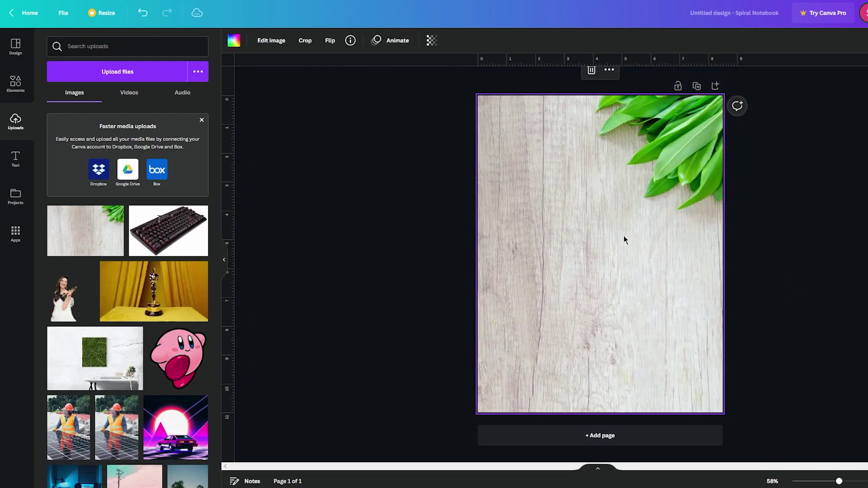
Reposition the background photo within its crop so only the plain wood fills the page and the green leaves are cropped out.
{"action": "double_click", "coordinate": [623, 236]}
{"action": "left_click_drag", "start_coordinate": [585, 230], "coordinate": [740, 250]}
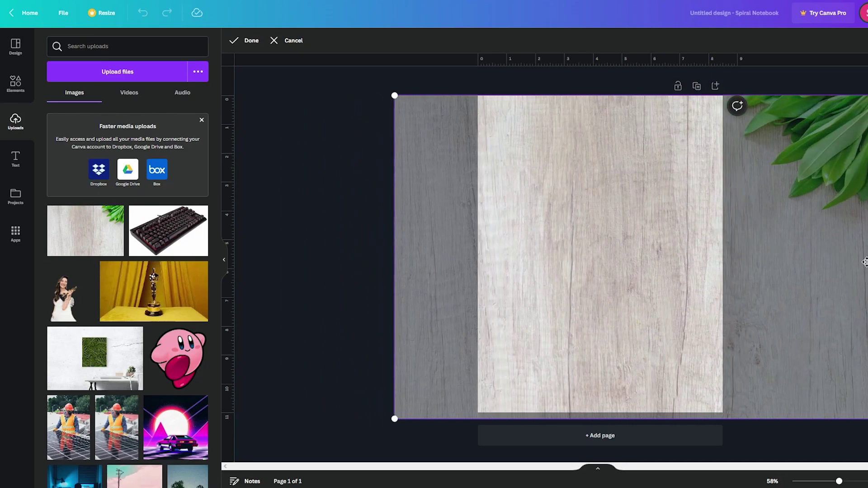
{"action": "key", "text": "Return"}
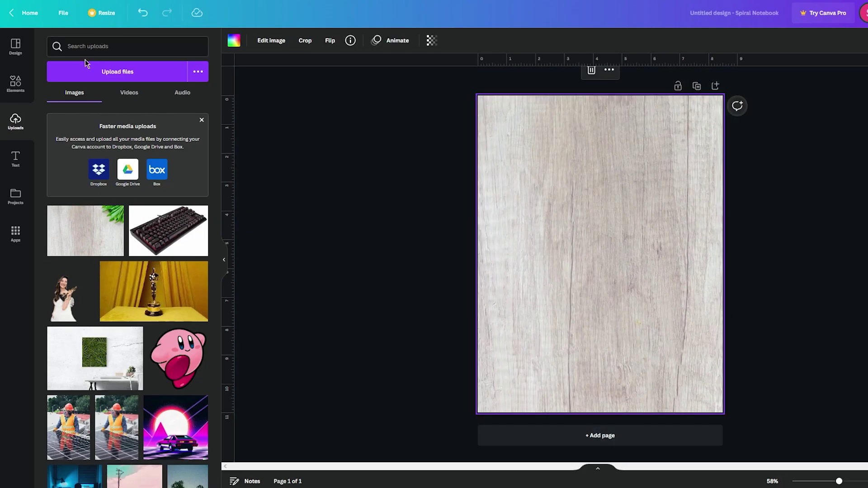
Search the elements for a rectangle and add the basic rectangle shape to the page.
{"action": "left_click", "coordinate": [15, 83]}
{"action": "type", "text": "rect"}
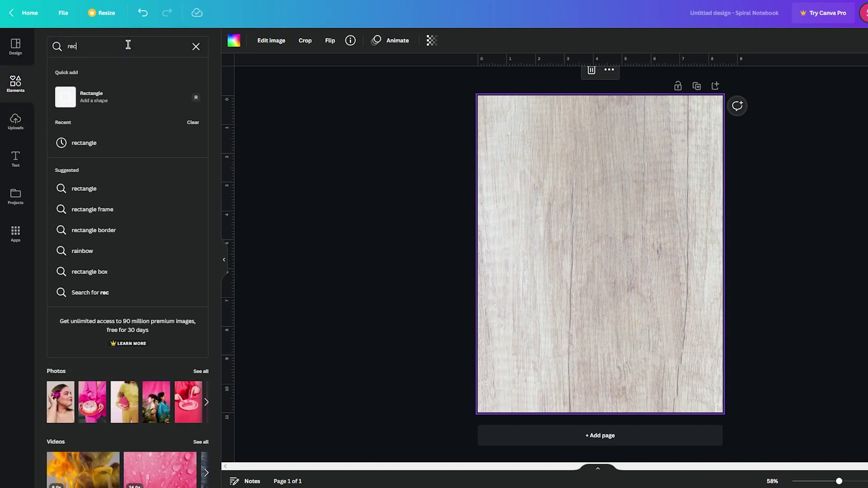
{"action": "left_click", "coordinate": [143, 94]}
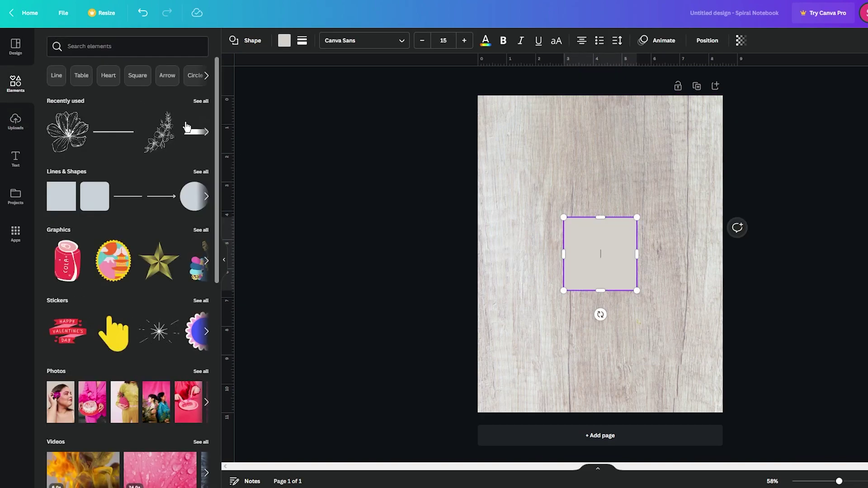
{"action": "left_click", "coordinate": [642, 196]}
Enlarge the rectangle to cover most of the page and centre it, leaving a narrow wood border on all sides.
{"action": "left_click_drag", "start_coordinate": [616, 246], "coordinate": [552, 145]}
{"action": "left_click_drag", "start_coordinate": [575, 193], "coordinate": [711, 400]}
{"action": "left_click_drag", "start_coordinate": [583, 262], "coordinate": [572, 255]}
{"action": "mouse_move", "coordinate": [496, 116]}
{"action": "left_mouse_down"}
{"action": "mouse_move", "coordinate": [474, 106]}
{"action": "mouse_move", "coordinate": [482, 108]}
{"action": "left_mouse_up"}
{"action": "mouse_move", "coordinate": [561, 178]}
{"action": "left_mouse_down"}
{"action": "mouse_move", "coordinate": [568, 182]}
{"action": "mouse_move", "coordinate": [559, 178]}
{"action": "left_mouse_up"}
{"action": "left_click", "coordinate": [772, 202]}
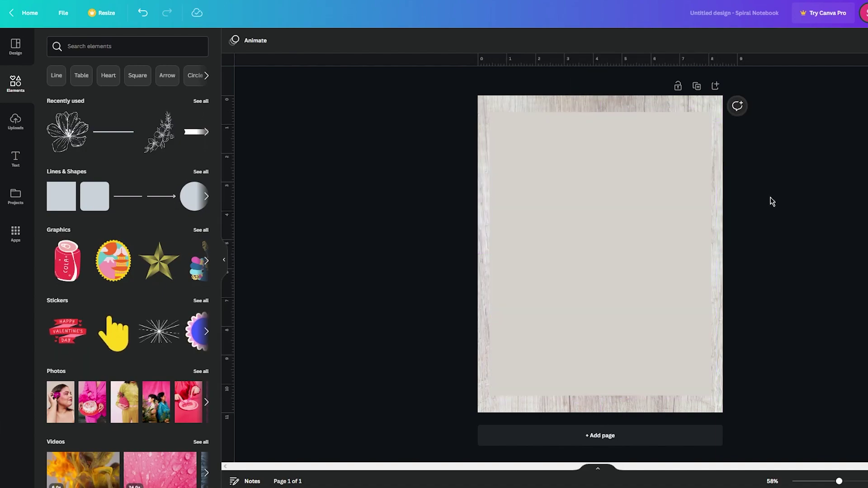
Duplicate the large rectangle, align the copy exactly over the original and fill the copy with white.
{"action": "left_click", "coordinate": [534, 185]}
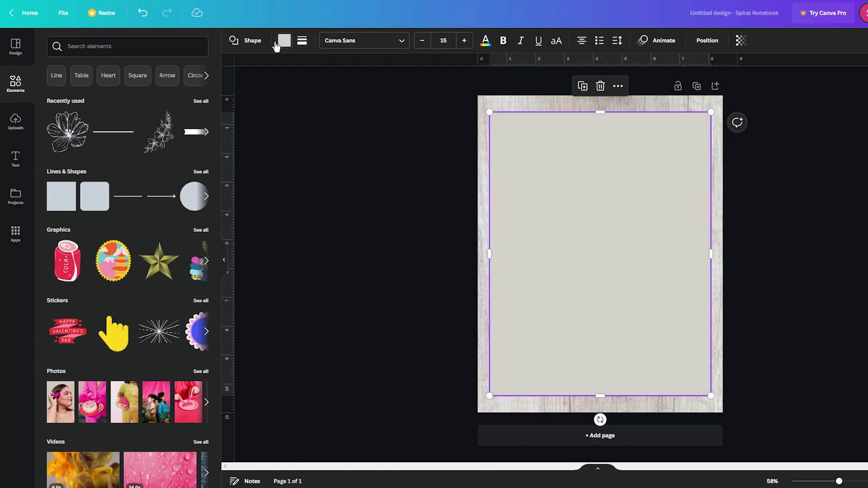
{"action": "left_click", "coordinate": [234, 40]}
{"action": "key", "text": "ctrl+d"}
{"action": "left_click_drag", "start_coordinate": [634, 219], "coordinate": [629, 214]}
{"action": "left_click", "coordinate": [285, 40]}
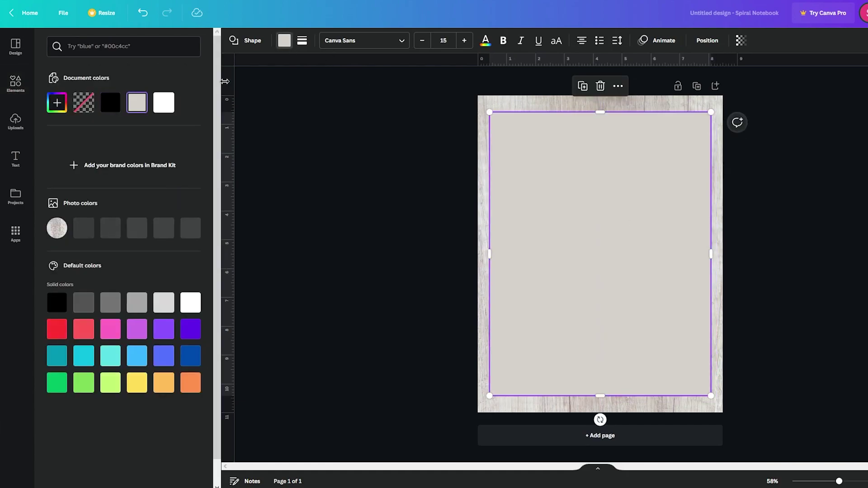
{"action": "left_click", "coordinate": [170, 111]}
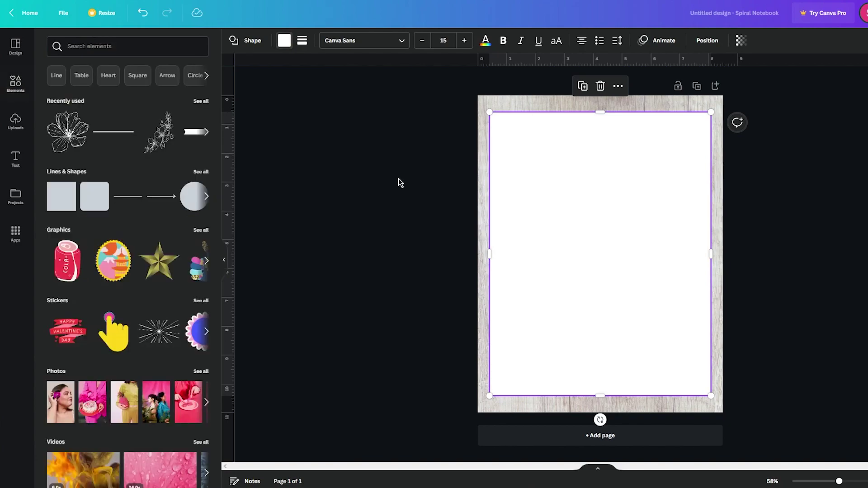
Move the white rectangle aside and recolour the rectangle behind it to grey #BBBBBB.
{"action": "left_click_drag", "start_coordinate": [601, 232], "coordinate": [599, 228]}
{"action": "scroll", "coordinate": [696, 231], "scroll_direction": "up", "scroll_amount": 2}
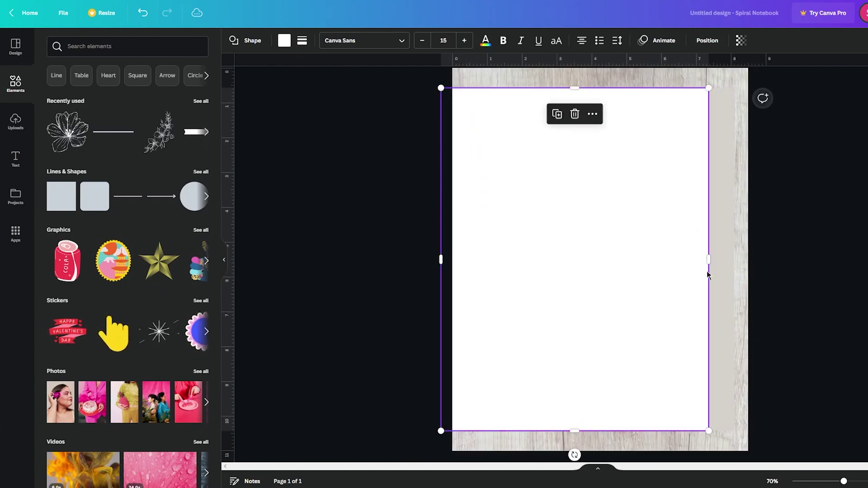
{"action": "left_click", "coordinate": [287, 45]}
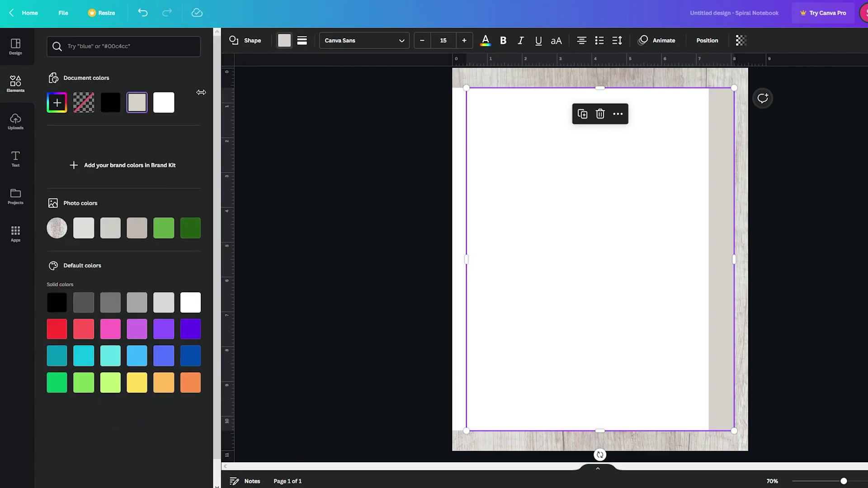
{"action": "left_click", "coordinate": [163, 103]}
{"action": "left_click", "coordinate": [57, 104]}
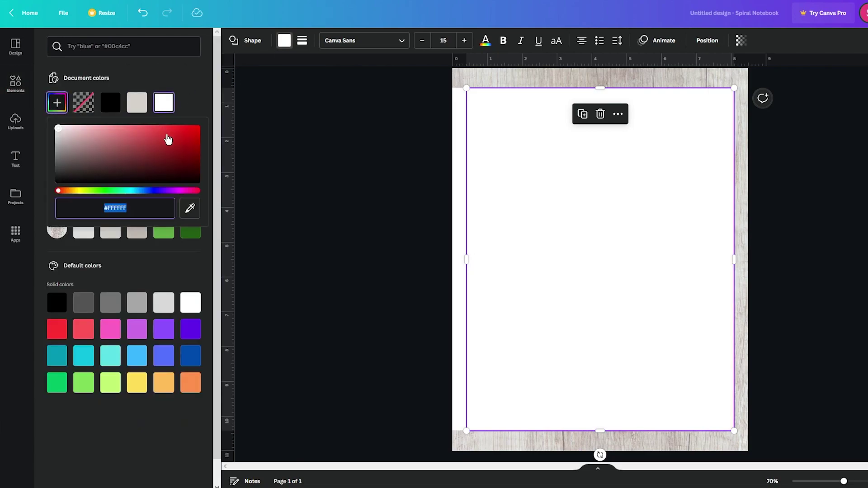
{"action": "left_click_drag", "start_coordinate": [69, 131], "coordinate": [53, 145]}
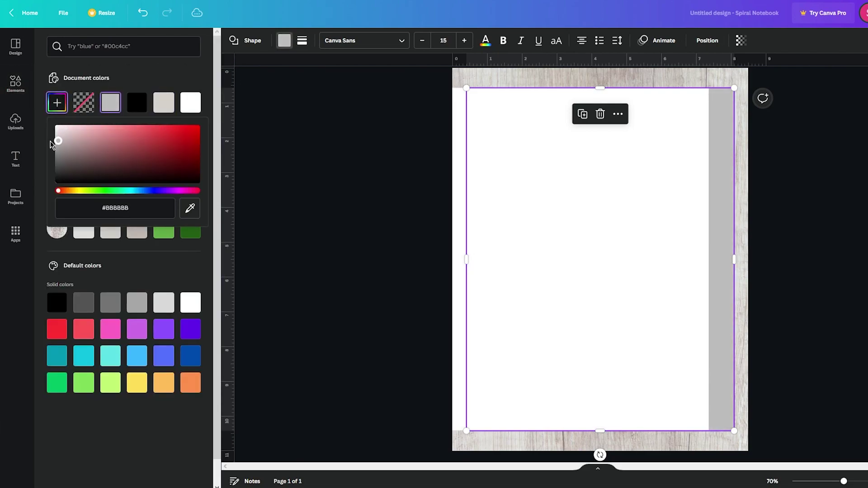
Place the white rectangle slightly up and to the left of the grey one, leaving a thin grey shadow along two edges.
{"action": "left_click", "coordinate": [756, 248]}
{"action": "mouse_move", "coordinate": [688, 249]}
{"action": "left_mouse_down"}
{"action": "mouse_move", "coordinate": [665, 249]}
{"action": "mouse_move", "coordinate": [685, 248]}
{"action": "left_mouse_up"}
{"action": "scroll", "coordinate": [685, 247], "scroll_direction": "up", "scroll_amount": 5}
{"action": "scroll", "coordinate": [685, 247], "scroll_direction": "down", "scroll_amount": 5}
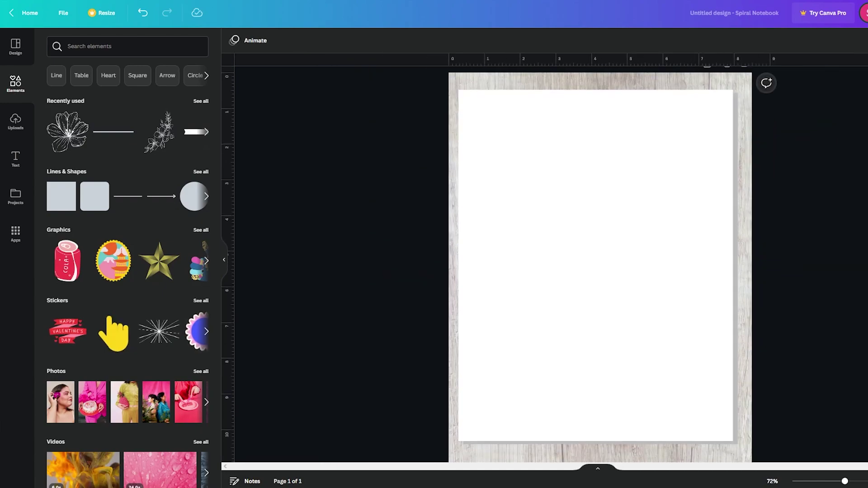
{"action": "scroll", "coordinate": [619, 264], "scroll_direction": "down", "scroll_amount": 1}
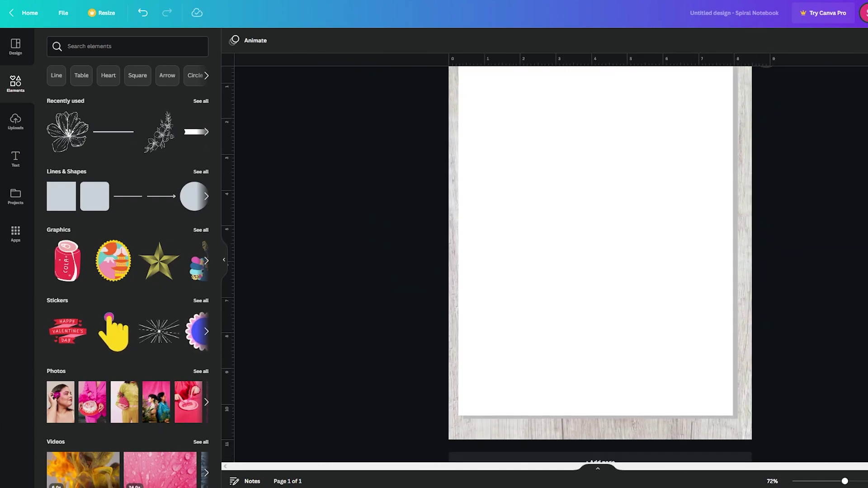
Duplicate the white rectangle and place one copy back over the grey rectangle, leaving the grey shadow edge.
{"action": "left_click", "coordinate": [619, 264]}
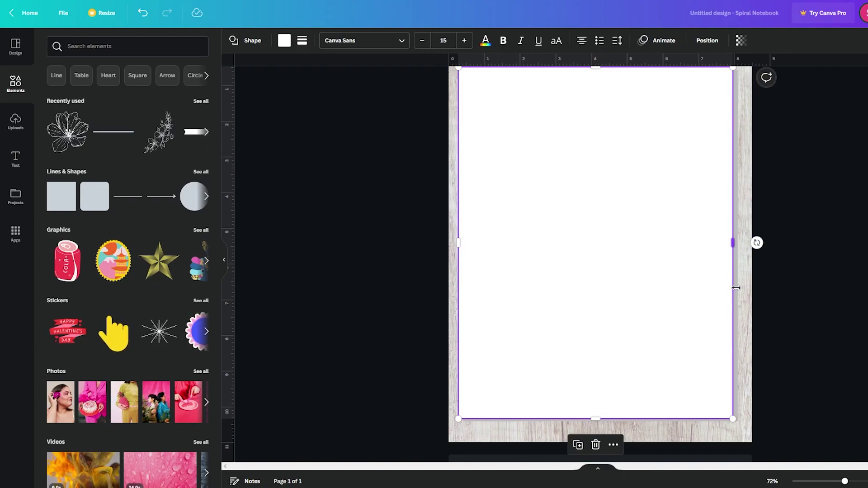
{"action": "double_click", "coordinate": [698, 284]}
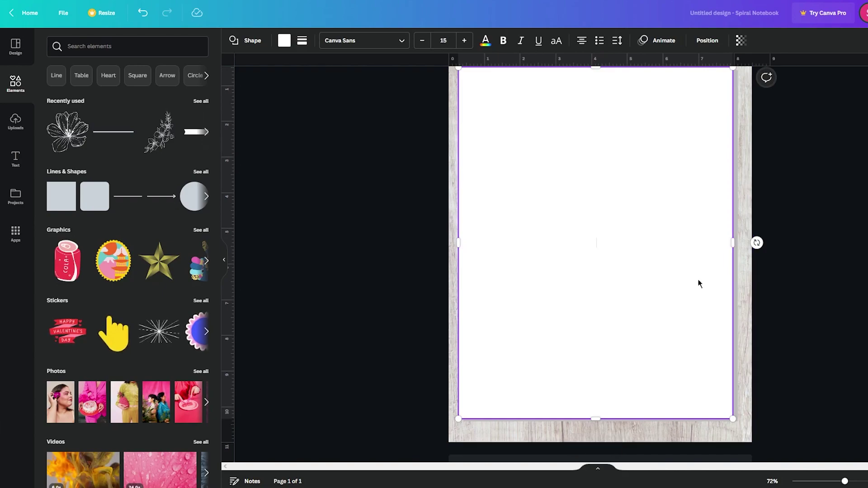
{"action": "left_click", "coordinate": [773, 287]}
{"action": "left_click_drag", "start_coordinate": [701, 246], "coordinate": [643, 273]}
{"action": "left_click", "coordinate": [856, 230]}
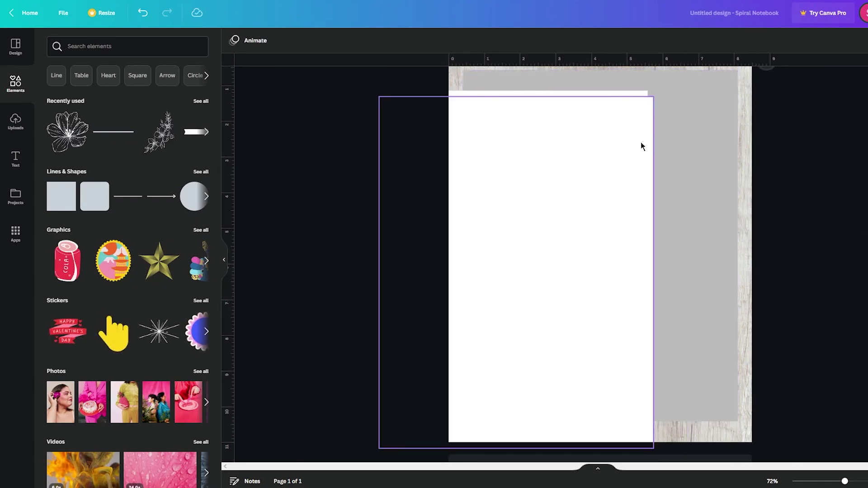
{"action": "key", "text": "ctrl+v"}
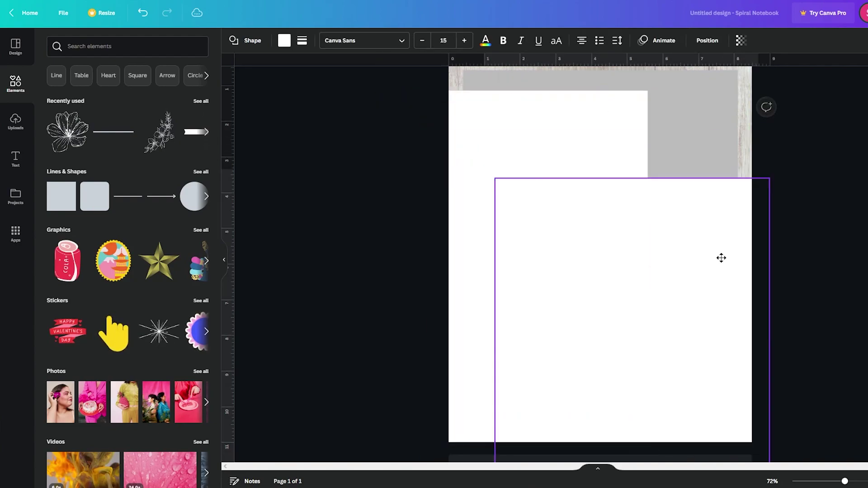
{"action": "left_click_drag", "start_coordinate": [568, 147], "coordinate": [644, 115]}
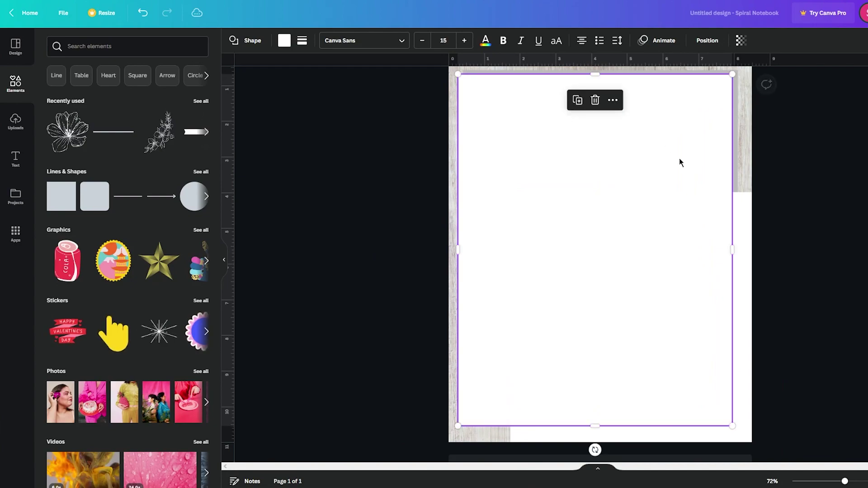
Move the other white copy down and to the left, and recolour the rectangle aligned over the grey one to light grey #E8E7E7.
{"action": "left_click", "coordinate": [739, 233]}
{"action": "left_click_drag", "start_coordinate": [722, 231], "coordinate": [713, 85]}
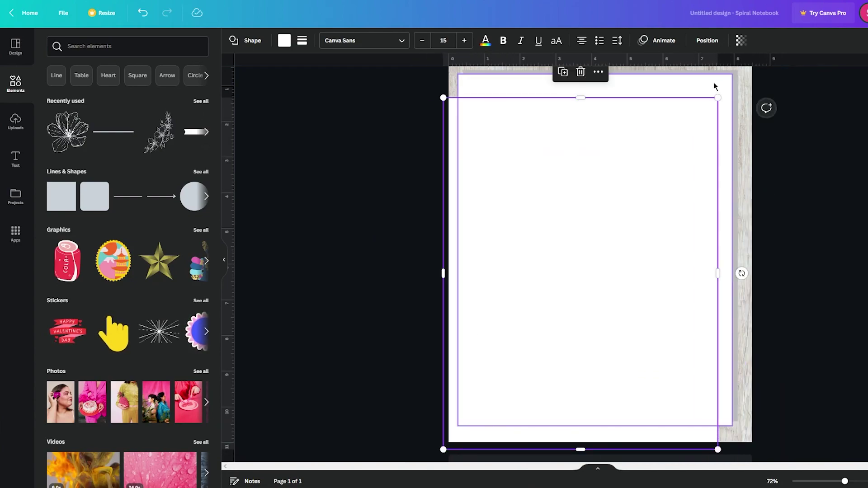
{"action": "left_click", "coordinate": [285, 40]}
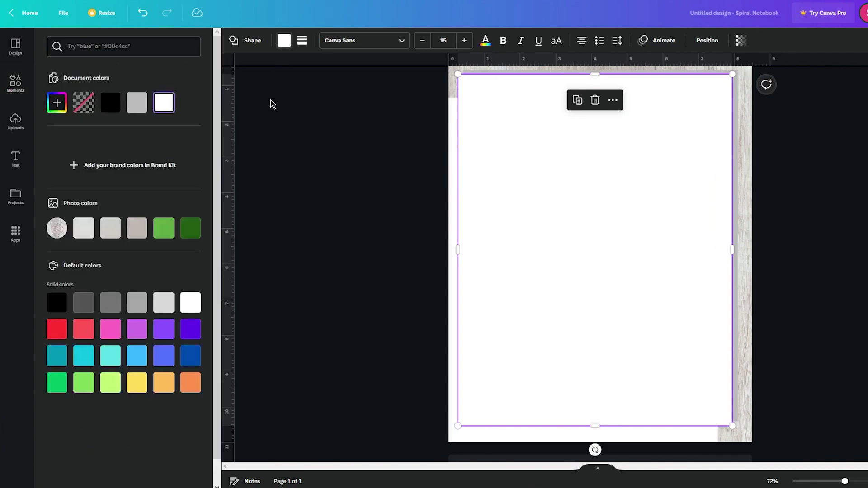
{"action": "left_click", "coordinate": [70, 102]}
{"action": "left_click_drag", "start_coordinate": [63, 194], "coordinate": [58, 130]}
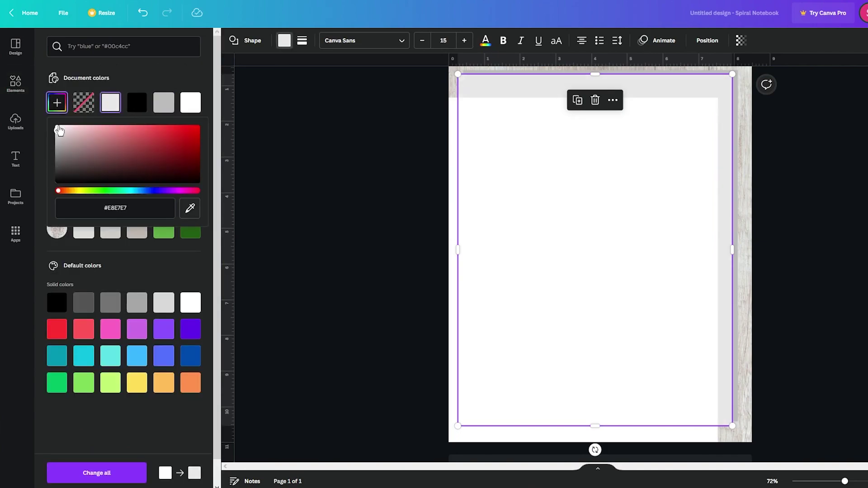
Position the front white rectangle slightly below and to the left of the light grey one as the top sheet of the stack.
{"action": "left_click", "coordinate": [806, 230]}
{"action": "left_click_drag", "start_coordinate": [676, 217], "coordinate": [686, 197]}
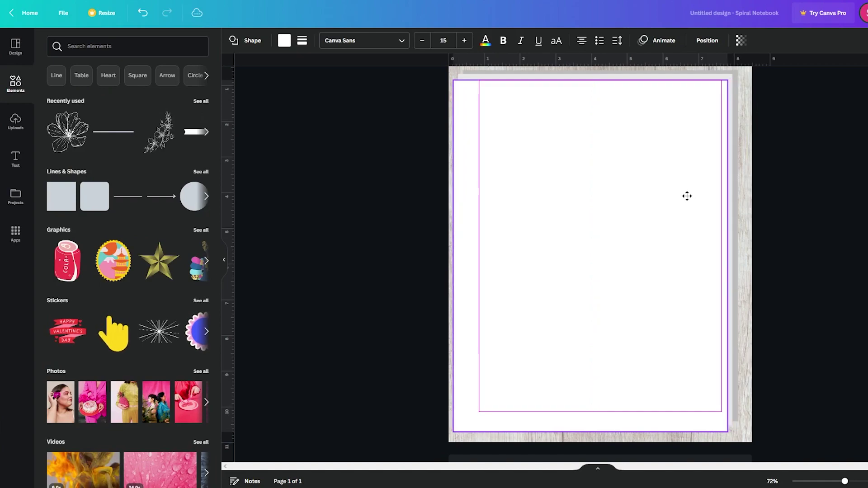
{"action": "left_click", "coordinate": [696, 294]}
{"action": "scroll", "coordinate": [425, 254], "scroll_direction": "down", "scroll_amount": 1}
{"action": "scroll", "coordinate": [425, 256], "scroll_direction": "up", "scroll_amount": 1}
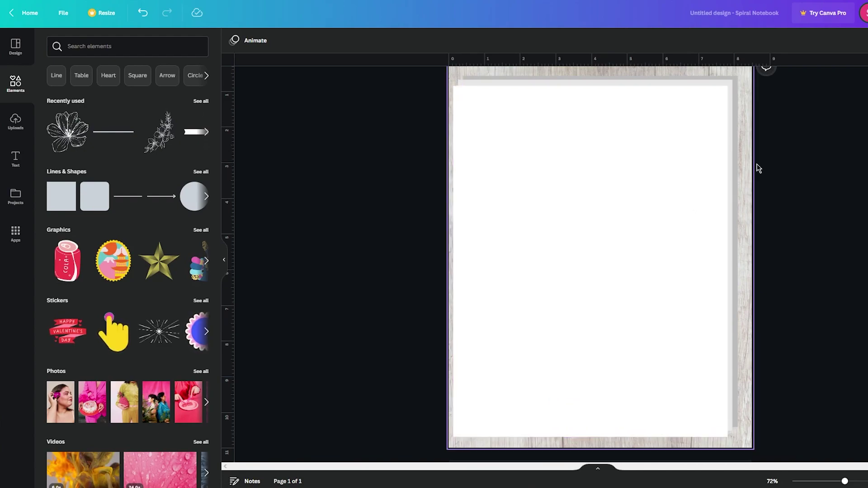
Select all three stacked rectangles and rotate them together 180° so the shadowed edges fall along the page's left and bottom.
{"action": "left_click_drag", "start_coordinate": [742, 77], "coordinate": [588, 352]}
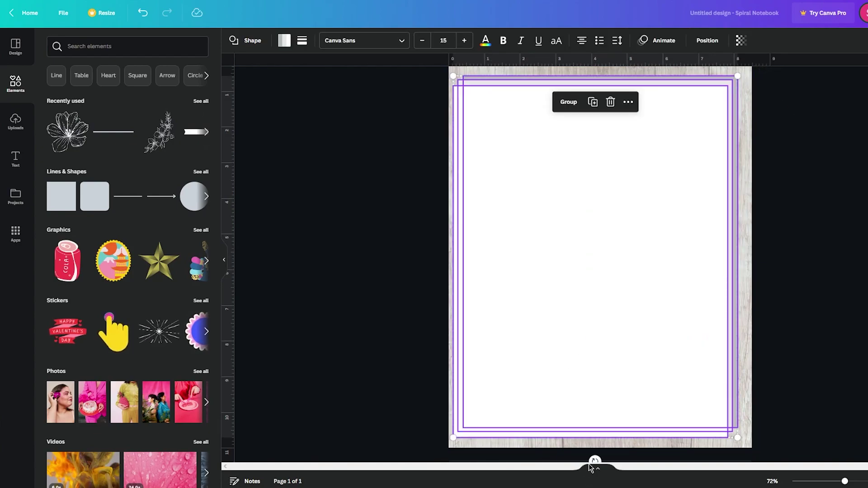
{"action": "left_click_drag", "start_coordinate": [593, 461], "coordinate": [604, 23]}
{"action": "left_click", "coordinate": [805, 256]}
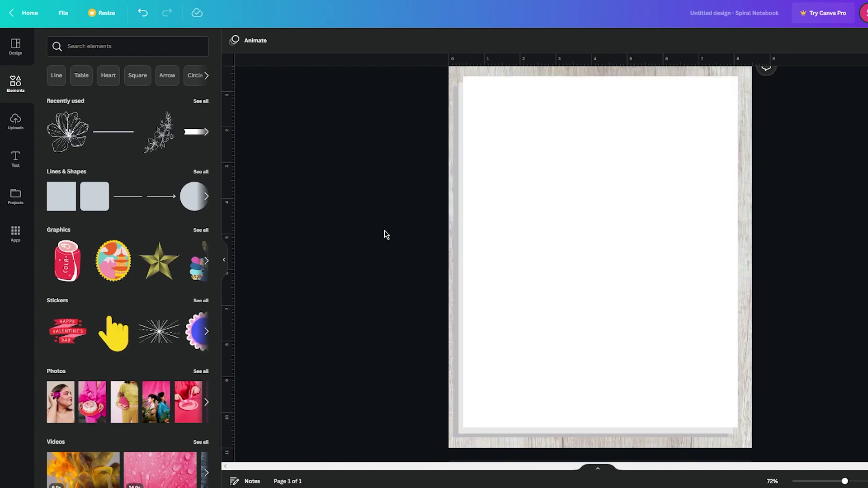
Search the elements for "binder" and insert the vertical spiral ring graphic.
{"action": "left_click", "coordinate": [76, 45]}
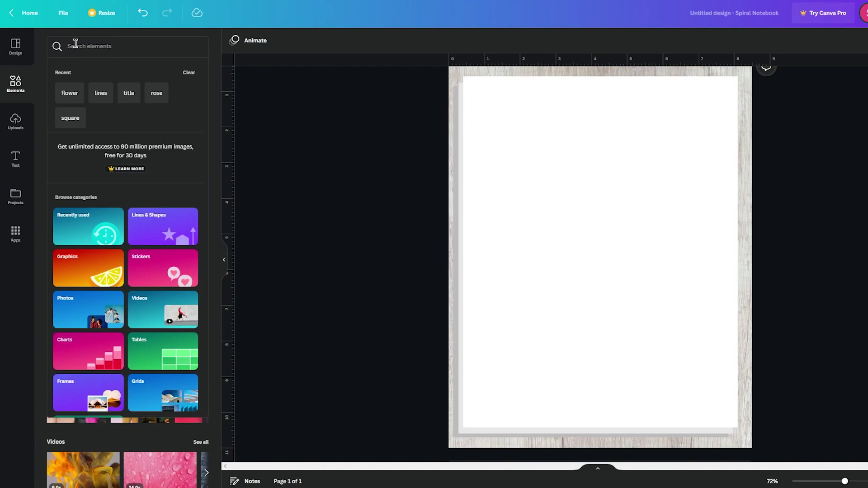
{"action": "type", "text": "binder"}
{"action": "key", "text": "Return"}
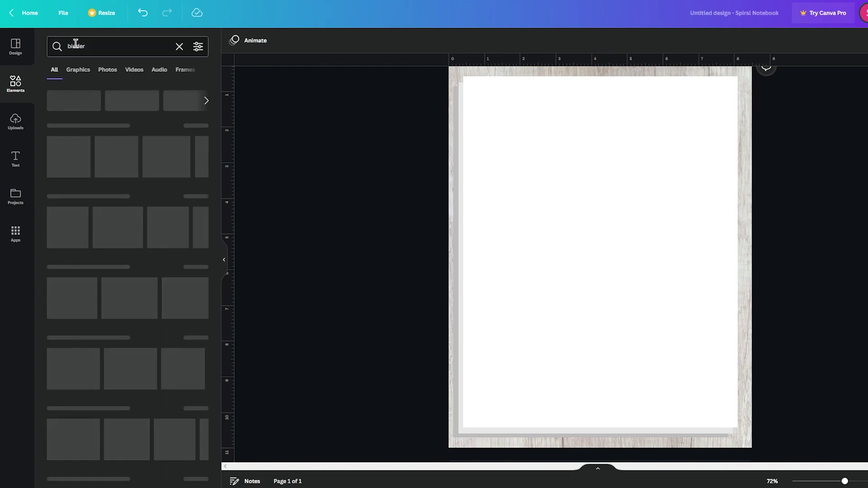
{"action": "left_click", "coordinate": [71, 156]}
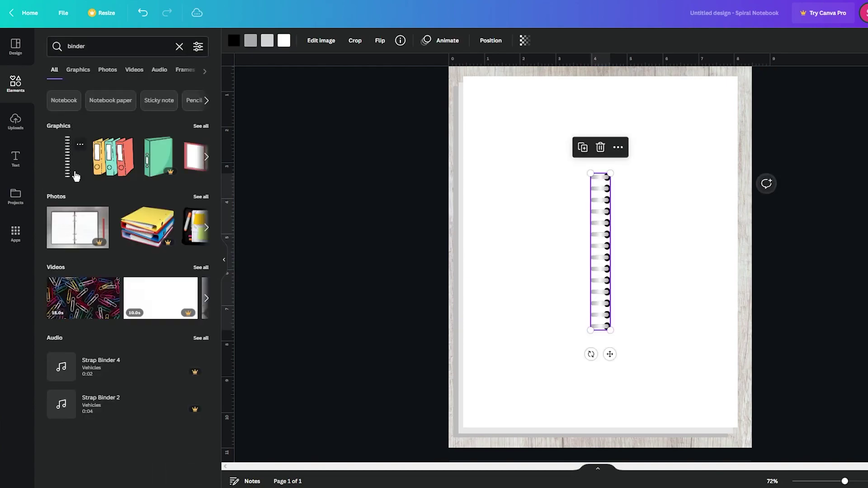
Enlarge the spiral graphic to about the full height of the white sheet and place it along the page's left edge.
{"action": "left_click_drag", "start_coordinate": [606, 233], "coordinate": [478, 139]}
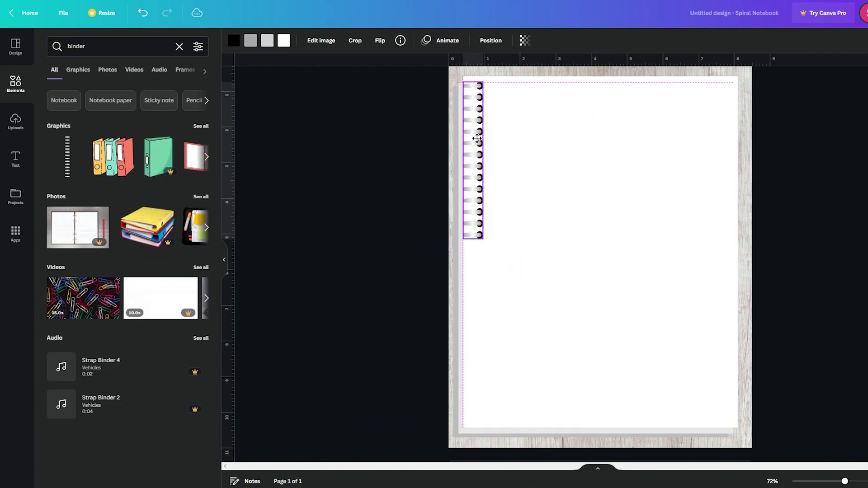
{"action": "left_click_drag", "start_coordinate": [483, 240], "coordinate": [504, 425]}
{"action": "left_click_drag", "start_coordinate": [485, 370], "coordinate": [475, 370]}
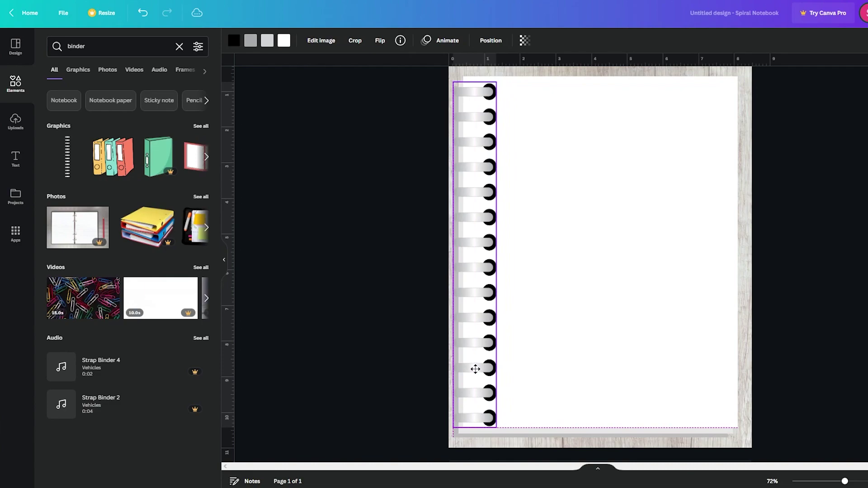
{"action": "left_click", "coordinate": [864, 323]}
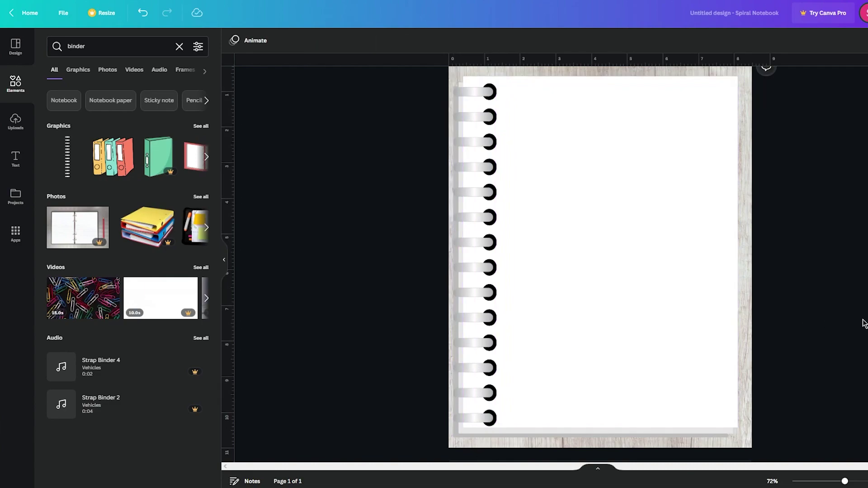
{"action": "left_click", "coordinate": [487, 189]}
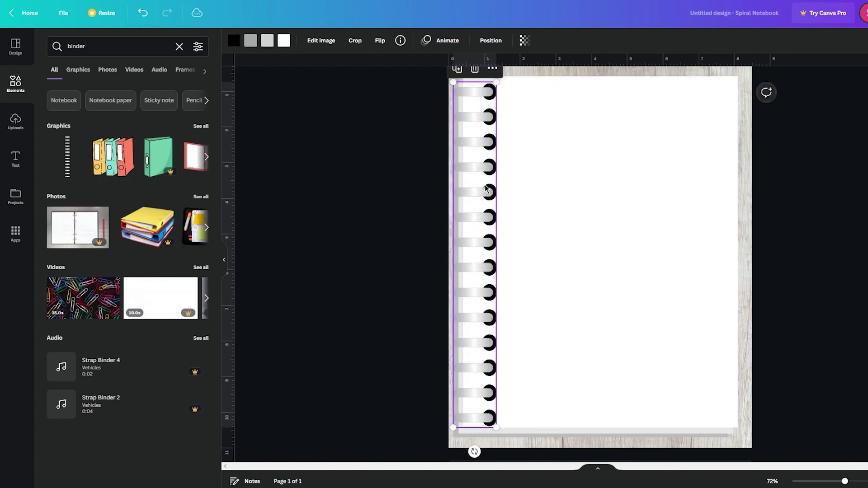
{"action": "left_click_drag", "start_coordinate": [485, 189], "coordinate": [481, 190]}
{"action": "key", "text": "Escape"}
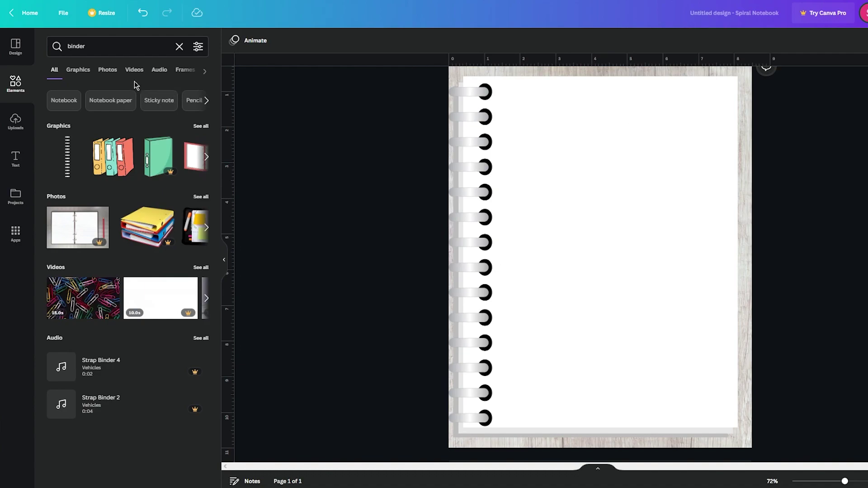
{"action": "left_click", "coordinate": [103, 45]}
{"action": "left_click", "coordinate": [332, 145]}
{"action": "left_click", "coordinate": [664, 205]}
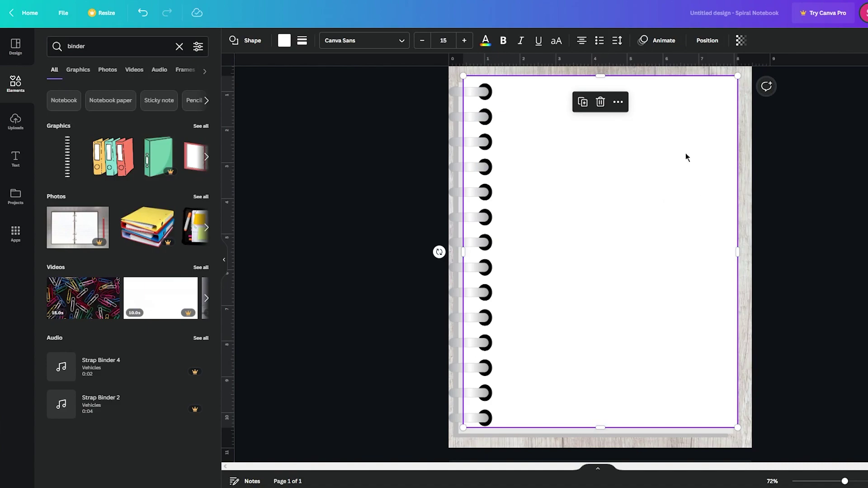
{"action": "key", "text": "Escape"}
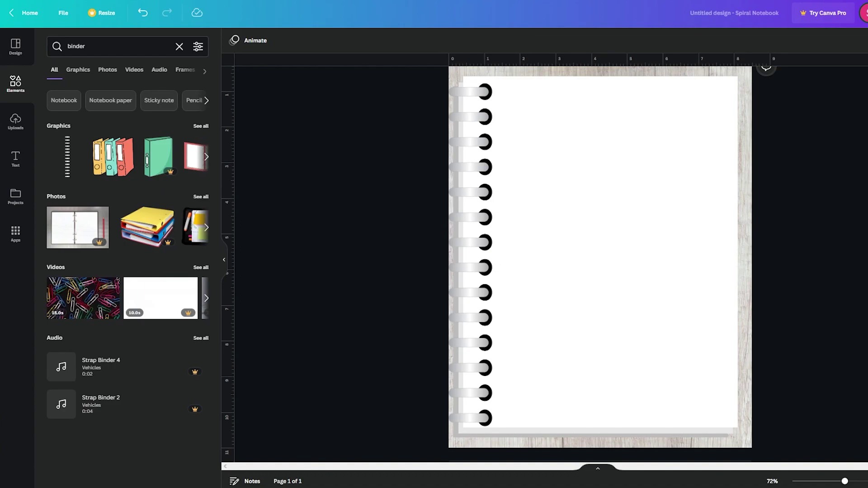
Search the elements library for "flowers".
{"action": "left_click", "coordinate": [18, 94]}
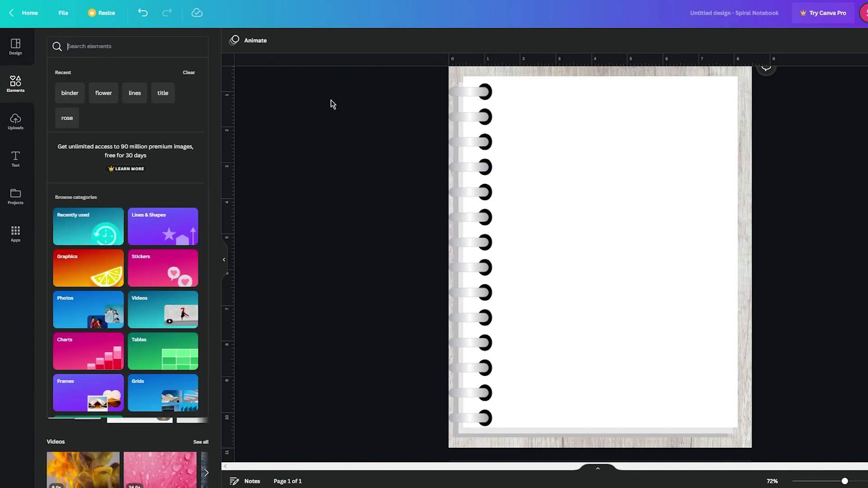
{"action": "type", "text": "flowe"}
{"action": "key", "text": "BackSpace"}
{"action": "key", "text": "BackSpace"}
{"action": "key", "text": "BackSpace"}
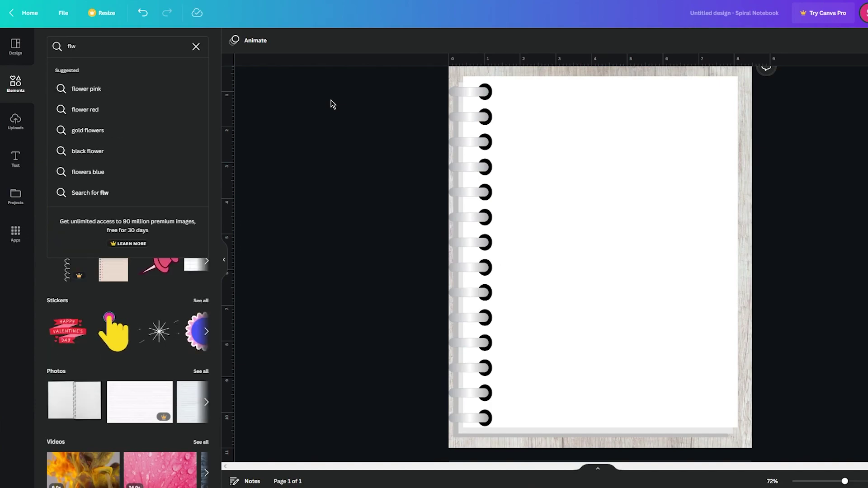
{"action": "type", "text": "owers"}
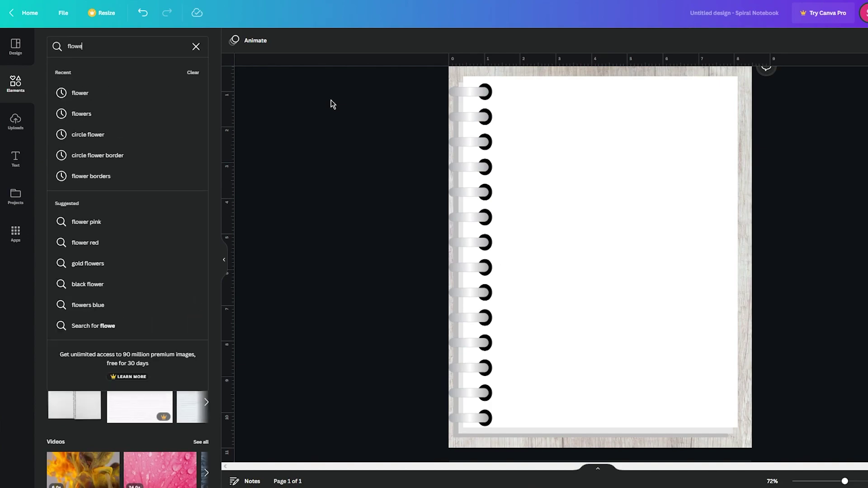
{"action": "key", "text": "Return"}
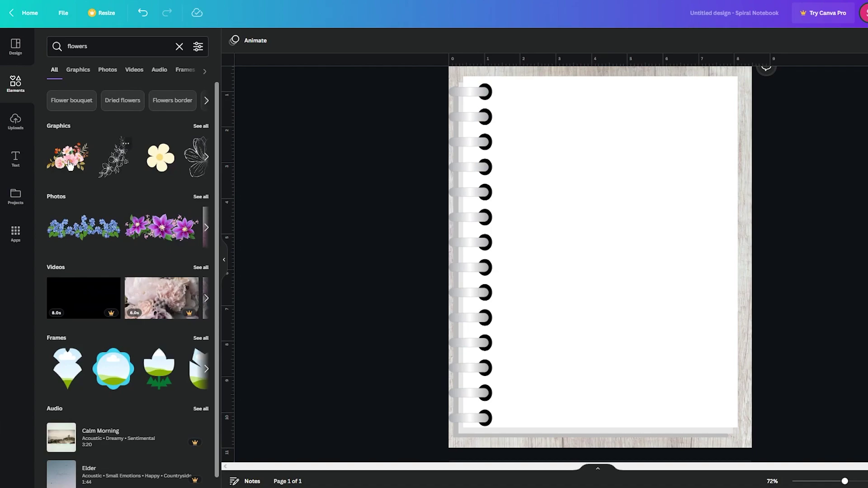
Insert the pink watercolour bouquet graphic on the page and send it backward behind the spiral rings.
{"action": "left_click", "coordinate": [68, 156]}
{"action": "left_click_drag", "start_coordinate": [648, 277], "coordinate": [639, 202]}
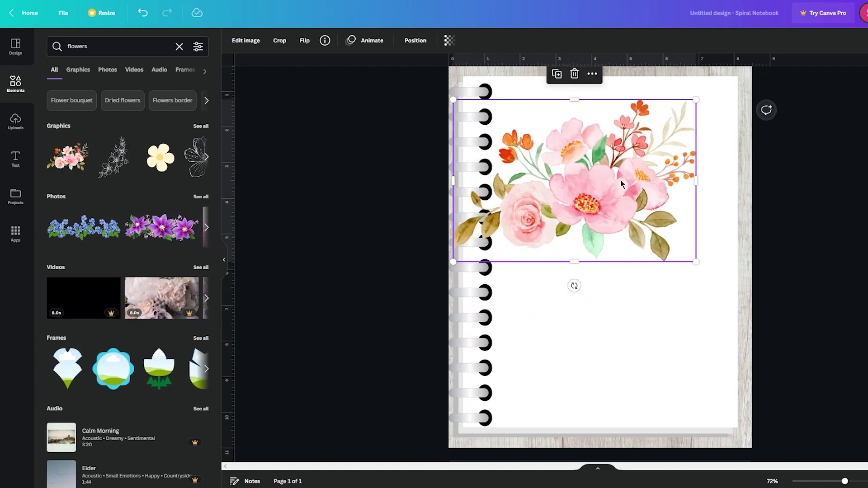
{"action": "right_click", "coordinate": [620, 184]}
{"action": "left_click", "coordinate": [416, 40]}
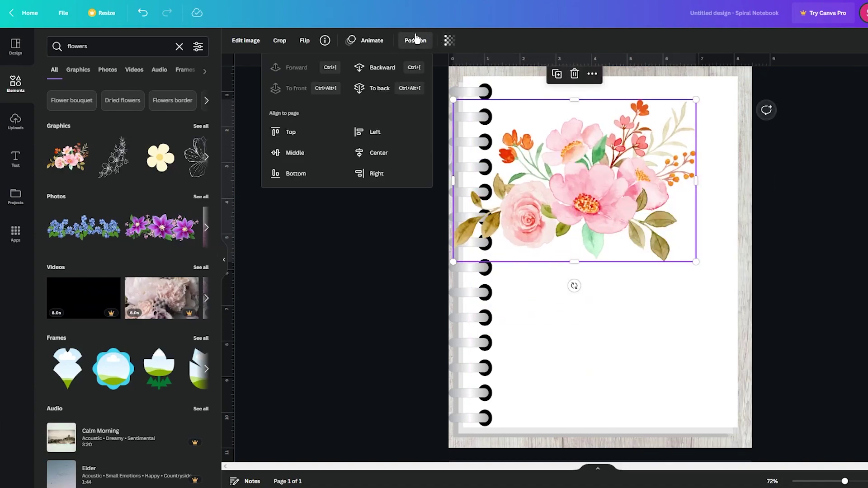
{"action": "left_click", "coordinate": [376, 74]}
Move the pink bouquet to the middle of the white sheet and enlarge it slightly to nearly the sheet's width.
{"action": "left_click_drag", "start_coordinate": [597, 201], "coordinate": [611, 274]}
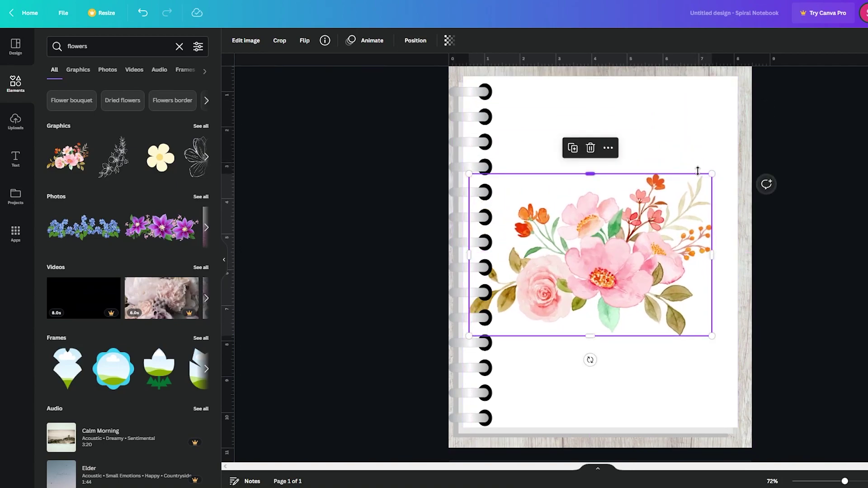
{"action": "left_click_drag", "start_coordinate": [719, 162], "coordinate": [733, 159]}
{"action": "right_click", "coordinate": [645, 243]}
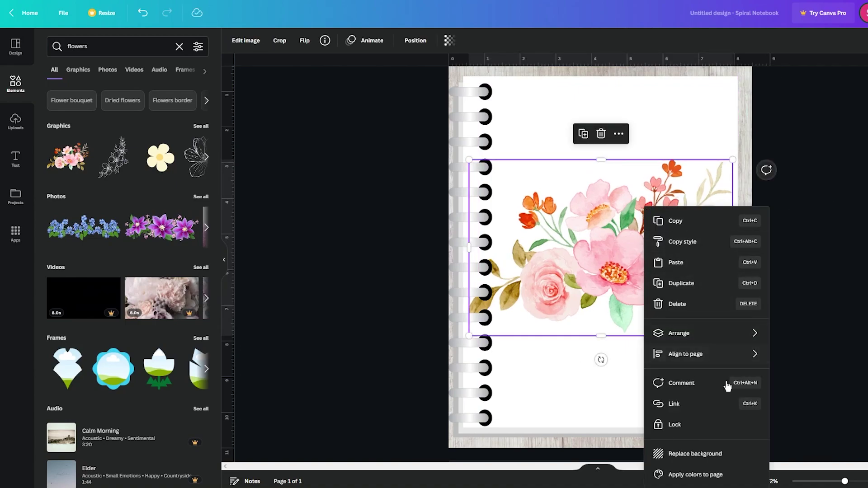
{"action": "key", "text": "Escape"}
{"action": "left_click_drag", "start_coordinate": [692, 263], "coordinate": [687, 262]}
Fade the pink bouquet by setting its transparency to about 31.
{"action": "left_click", "coordinate": [449, 40]}
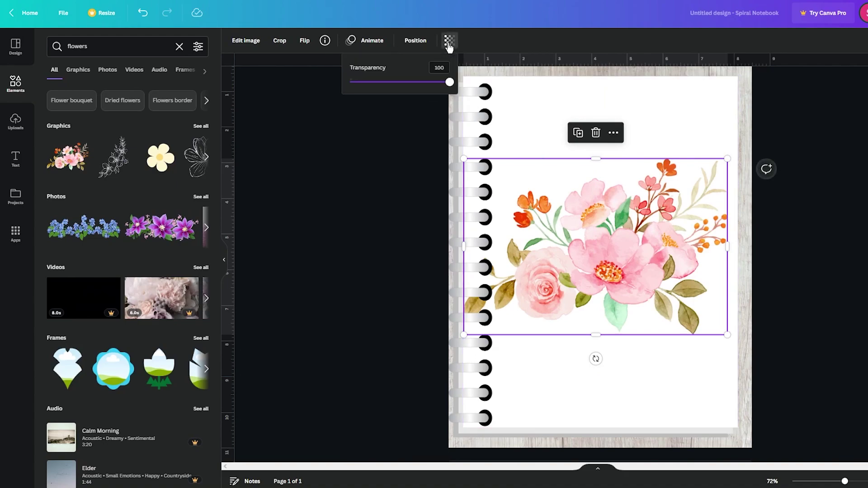
{"action": "left_click_drag", "start_coordinate": [428, 82], "coordinate": [382, 82]}
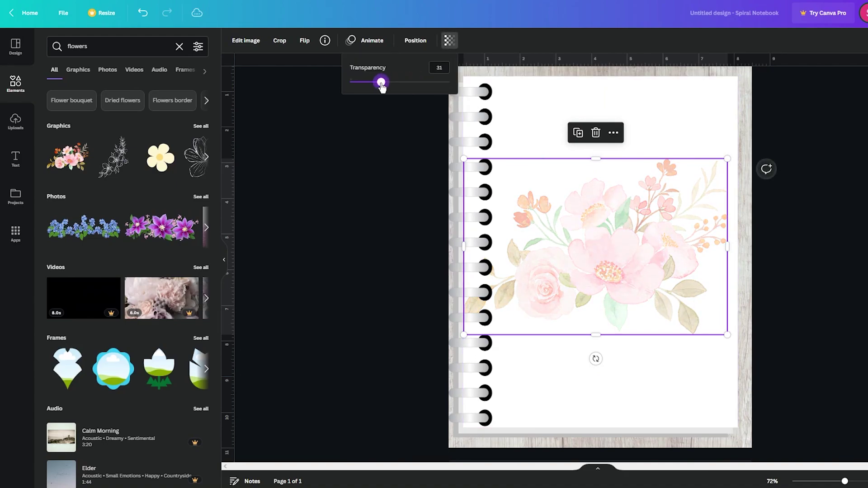
{"action": "key", "text": "Escape"}
{"action": "left_click", "coordinate": [674, 234]}
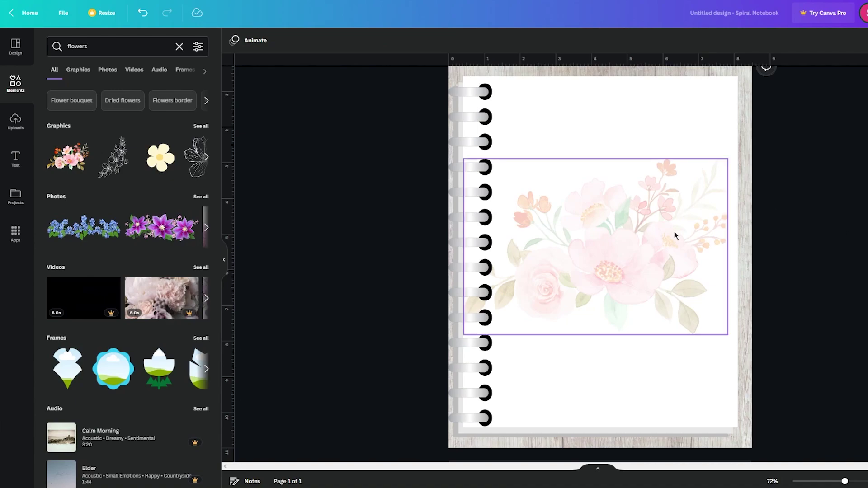
{"action": "key", "text": "Escape"}
Insert the blue flower border photo, place it along the bottom of the white sheet, and send it backward behind the spiral rings.
{"action": "left_click", "coordinate": [84, 228]}
{"action": "left_click_drag", "start_coordinate": [604, 261], "coordinate": [602, 392]}
{"action": "right_click", "coordinate": [602, 393]}
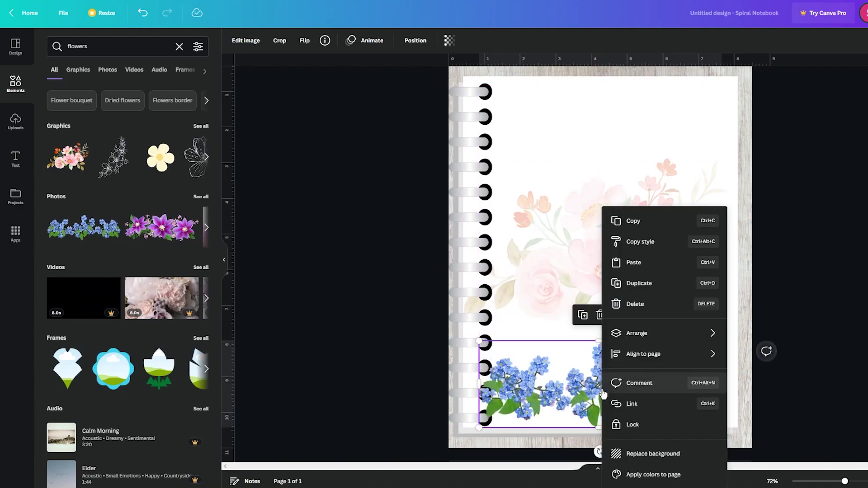
{"action": "left_click", "coordinate": [287, 221]}
{"action": "left_click", "coordinate": [612, 376]}
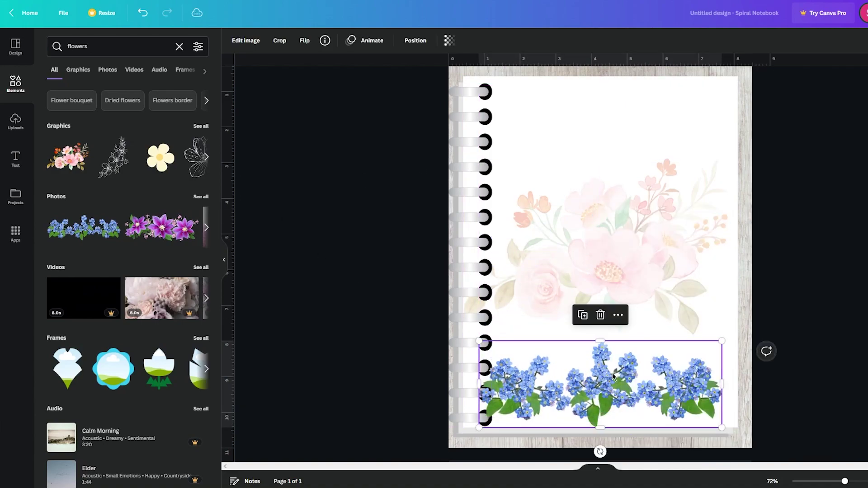
{"action": "left_click", "coordinate": [415, 40]}
{"action": "left_click_drag", "start_coordinate": [580, 399], "coordinate": [581, 398]}
Fade the blue flower border by lowering its transparency value to below 40.
{"action": "left_click", "coordinate": [449, 40]}
{"action": "left_click", "coordinate": [392, 83]}
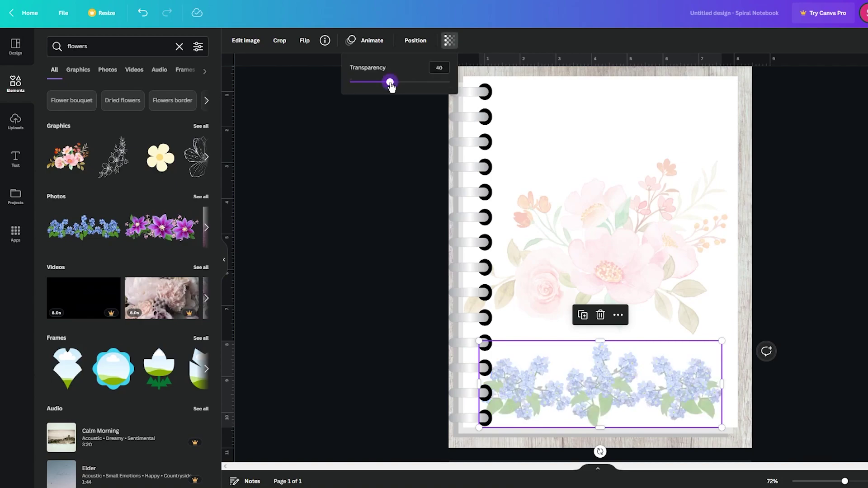
{"action": "left_click_drag", "start_coordinate": [391, 85], "coordinate": [381, 82]}
{"action": "left_click", "coordinate": [343, 167]}
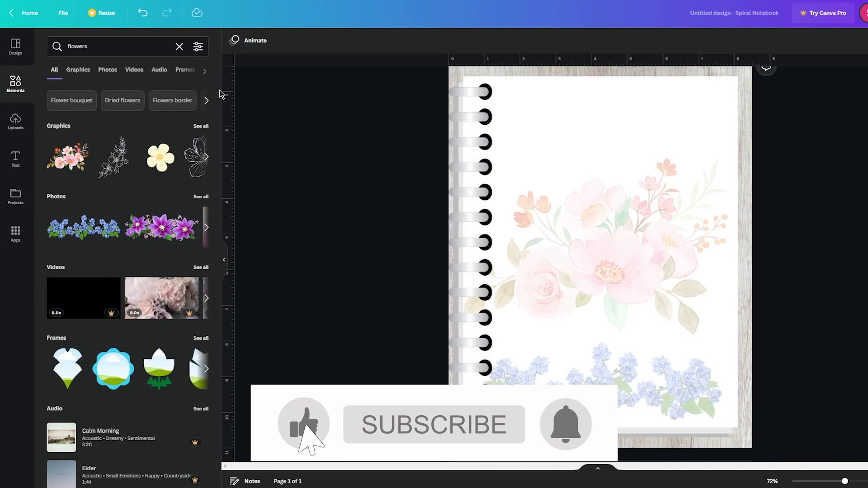
Browse the flower results, then insert the purple flower border at the top of the sheet behind the spiral rings.
{"action": "left_click", "coordinate": [206, 228]}
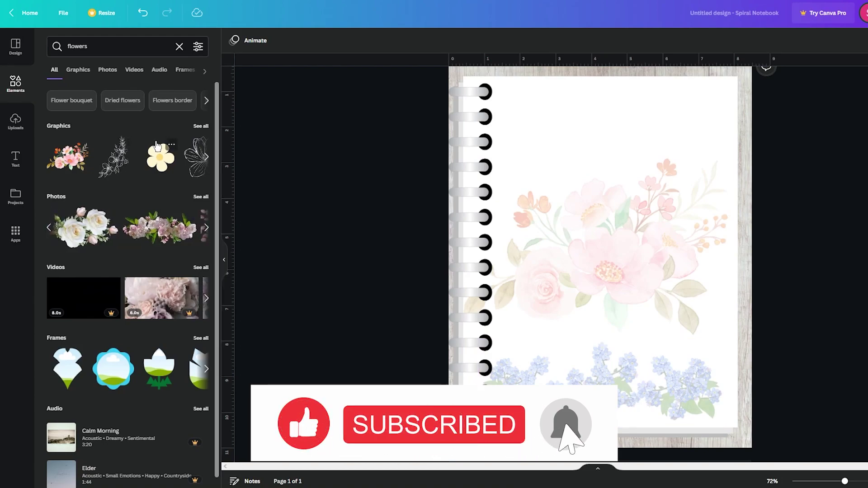
{"action": "scroll", "coordinate": [156, 144], "scroll_direction": "right", "scroll_amount": 5}
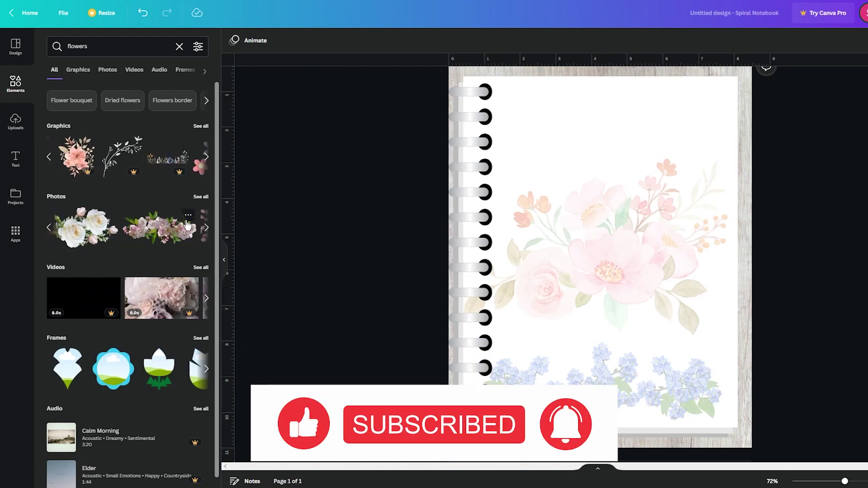
{"action": "scroll", "coordinate": [158, 235], "scroll_direction": "left", "scroll_amount": 3}
{"action": "scroll", "coordinate": [105, 160], "scroll_direction": "left", "scroll_amount": 3}
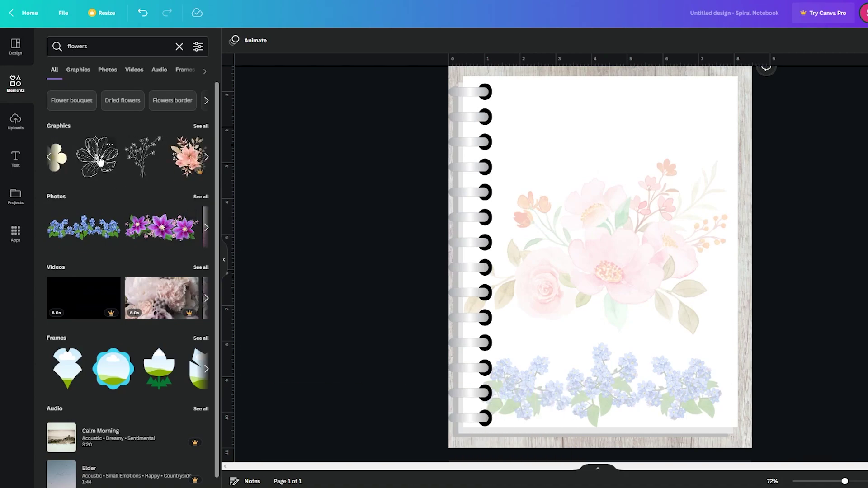
{"action": "scroll", "coordinate": [127, 167], "scroll_direction": "left", "scroll_amount": 3}
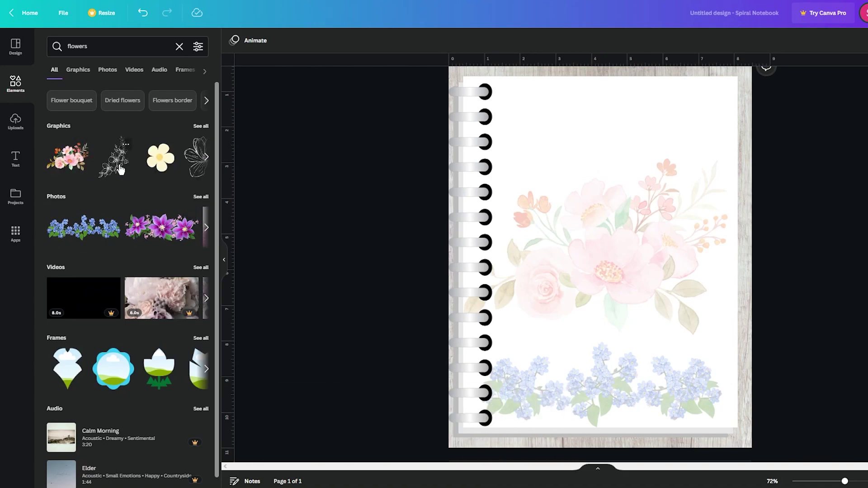
{"action": "left_click", "coordinate": [168, 229]}
{"action": "left_click_drag", "start_coordinate": [621, 248], "coordinate": [621, 116]}
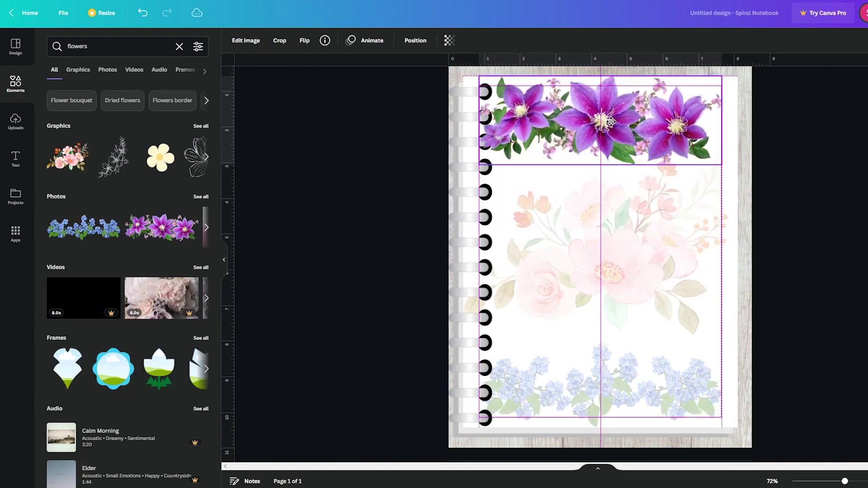
{"action": "left_click", "coordinate": [417, 41]}
{"action": "left_click_drag", "start_coordinate": [578, 118], "coordinate": [581, 125]}
Lower the transparency value of the purple flower border so it becomes a pale background.
{"action": "left_click", "coordinate": [449, 40]}
{"action": "left_click_drag", "start_coordinate": [395, 86], "coordinate": [368, 84]}
{"action": "left_click", "coordinate": [353, 179]}
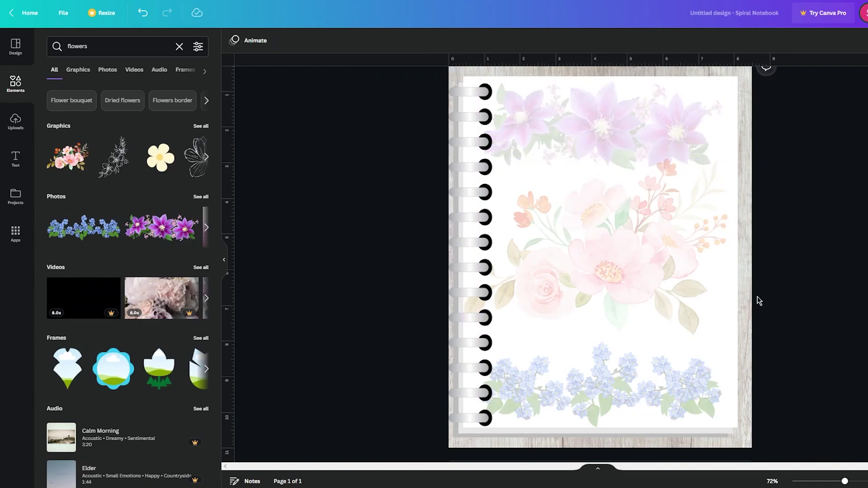
Reduce the transparency value of the blue flower border further for a fainter look.
{"action": "left_click", "coordinate": [697, 371]}
{"action": "left_click", "coordinate": [448, 40]}
{"action": "left_click_drag", "start_coordinate": [383, 84], "coordinate": [365, 84]}
{"action": "left_click", "coordinate": [372, 146]}
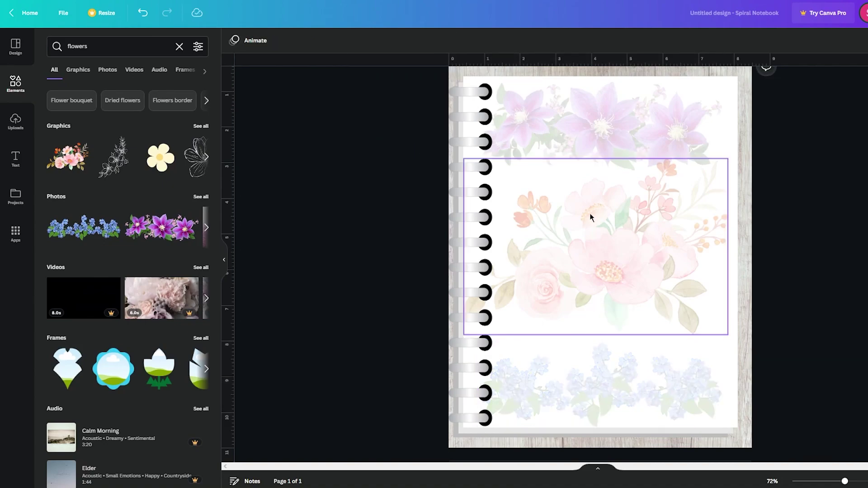
Reduce the transparency value of the pink bouquet further so it is as faint as the blue flowers.
{"action": "left_click", "coordinate": [602, 246]}
{"action": "left_click", "coordinate": [449, 40]}
{"action": "left_click_drag", "start_coordinate": [380, 82], "coordinate": [364, 81]}
{"action": "left_click", "coordinate": [365, 130]}
Lower the transparency of the purple flower border at the top of the sheet to 9.
{"action": "left_click", "coordinate": [628, 131]}
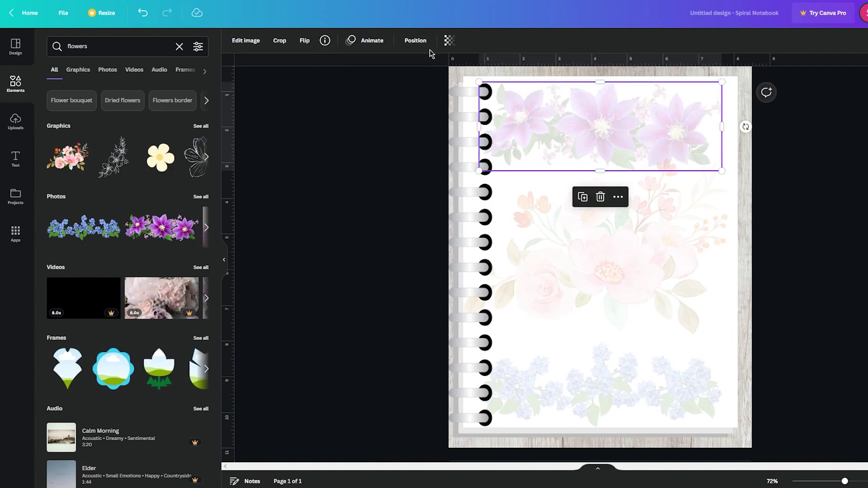
{"action": "left_click", "coordinate": [449, 40]}
{"action": "left_click_drag", "start_coordinate": [379, 81], "coordinate": [357, 81]}
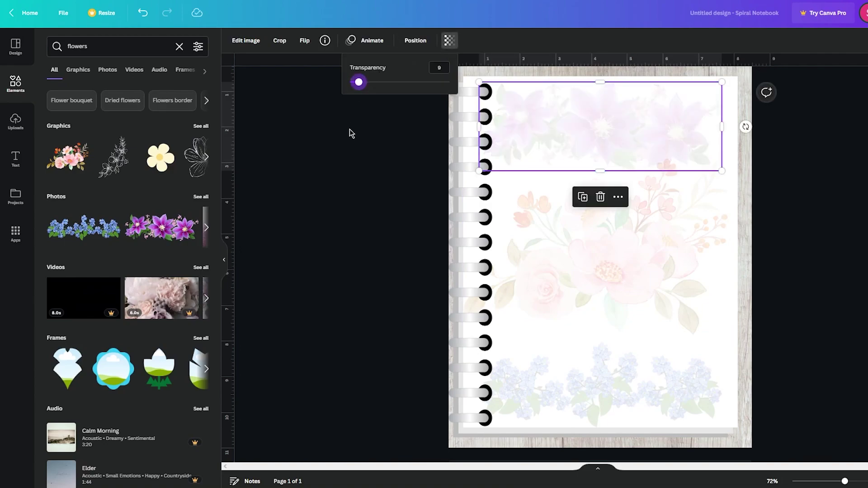
{"action": "left_click", "coordinate": [349, 129]}
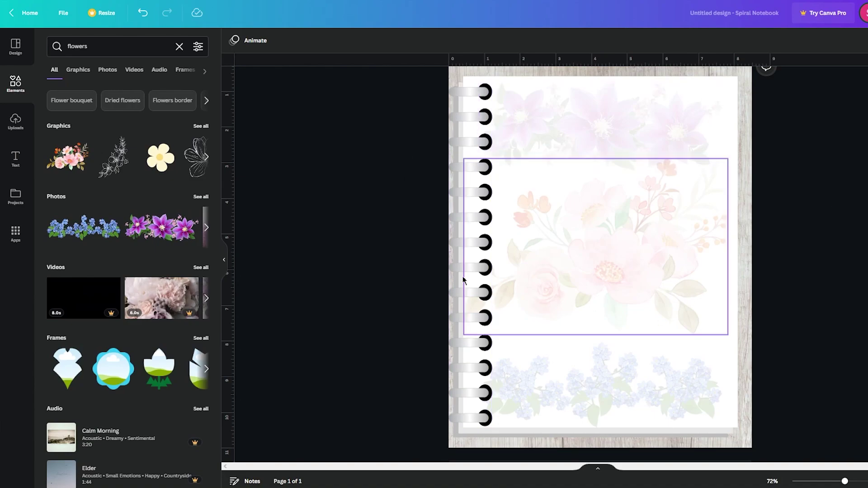
Search the elements library for tables.
{"action": "left_click", "coordinate": [88, 46]}
{"action": "type", "text": "tables"}
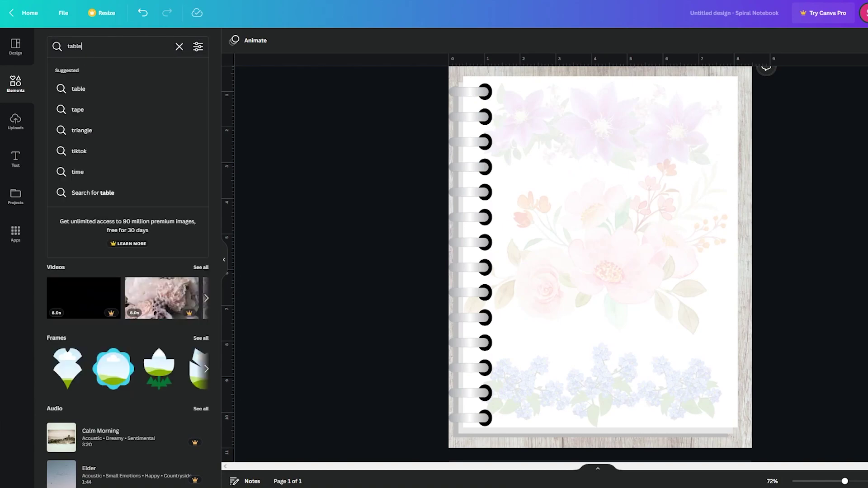
{"action": "key", "text": "Return"}
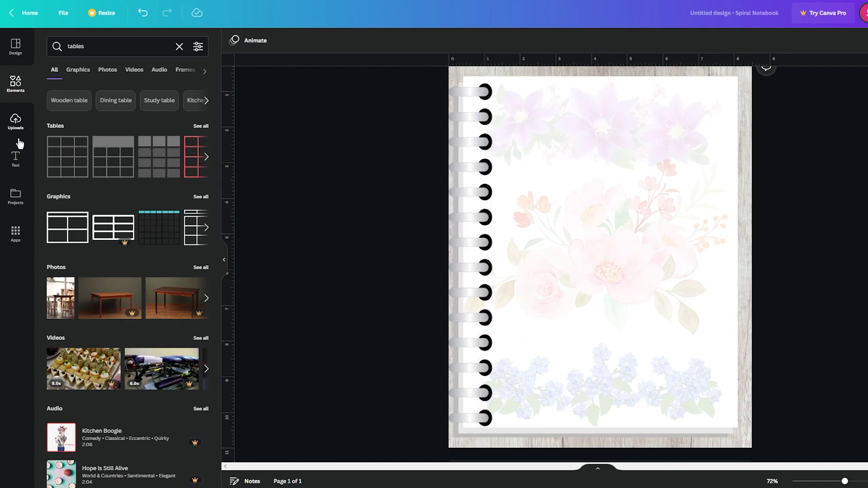
Insert the "You're Invited!" font combination, scale it down to about 4.5 by 3.3, and place it mid-page over the pink bouquet.
{"action": "left_click", "coordinate": [15, 159]}
{"action": "scroll", "coordinate": [169, 271], "scroll_direction": "down", "scroll_amount": 2}
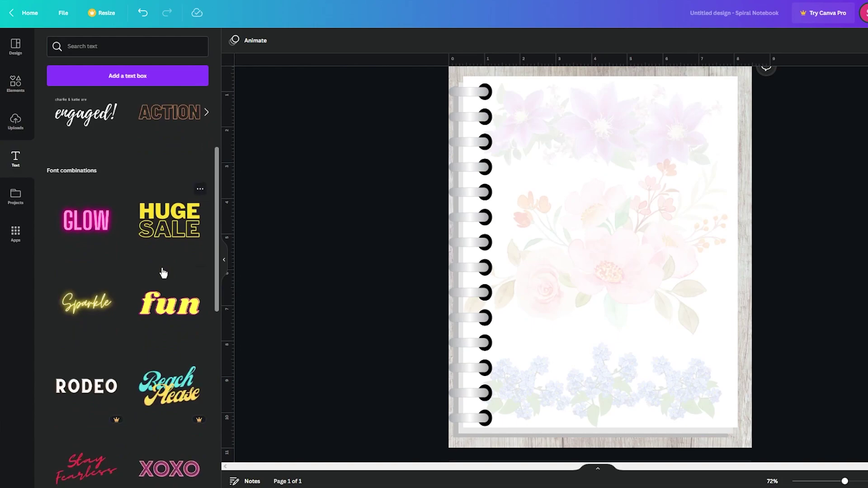
{"action": "scroll", "coordinate": [136, 261], "scroll_direction": "down", "scroll_amount": 3}
{"action": "scroll", "coordinate": [132, 262], "scroll_direction": "down", "scroll_amount": 15}
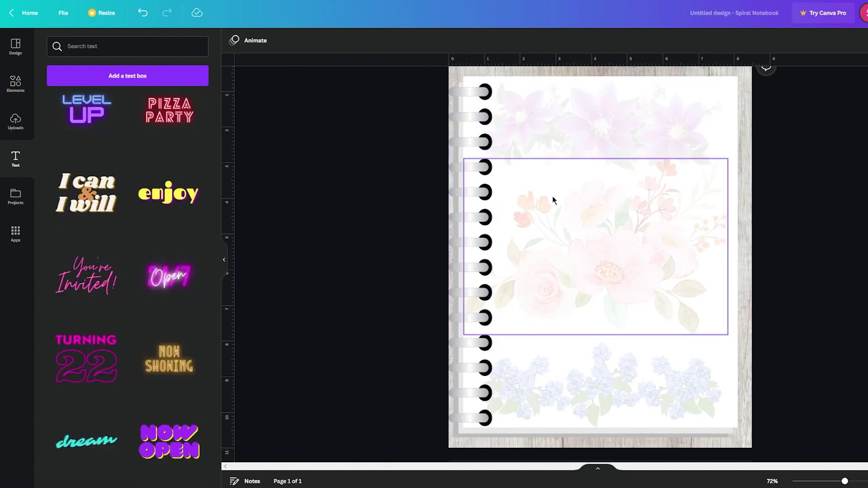
{"action": "scroll", "coordinate": [182, 272], "scroll_direction": "down", "scroll_amount": 3}
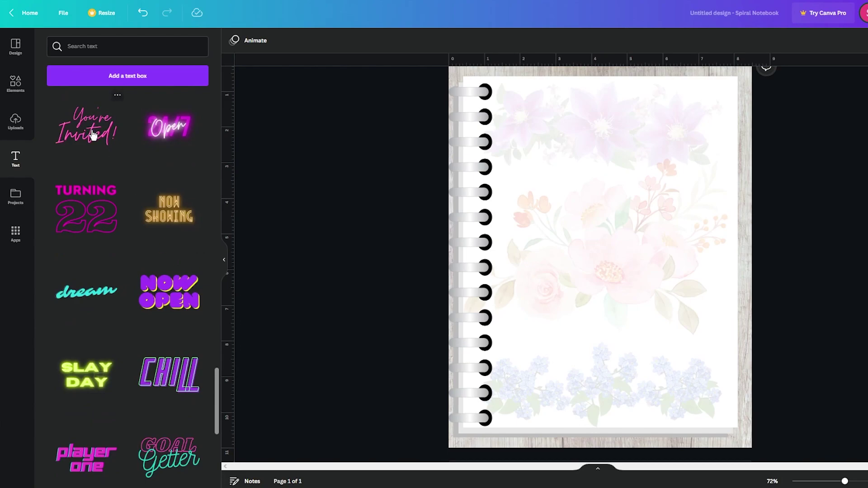
{"action": "left_click_drag", "start_coordinate": [577, 248], "coordinate": [577, 247]}
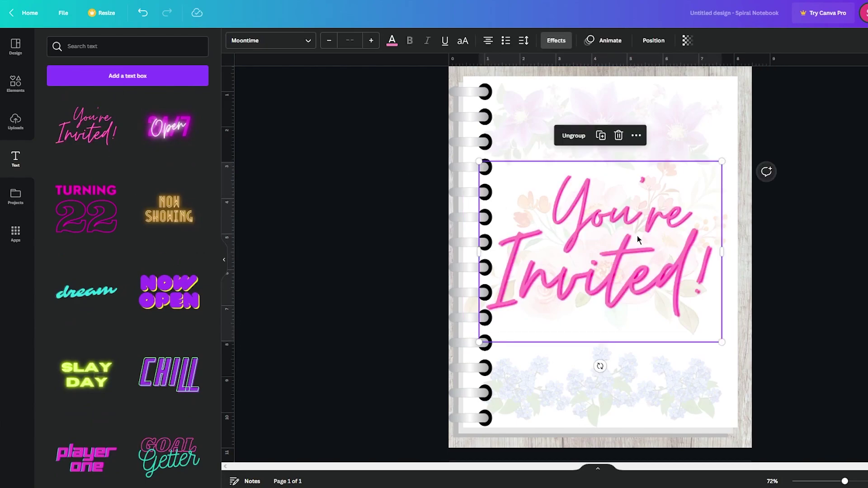
{"action": "left_click_drag", "start_coordinate": [727, 150], "coordinate": [634, 202]}
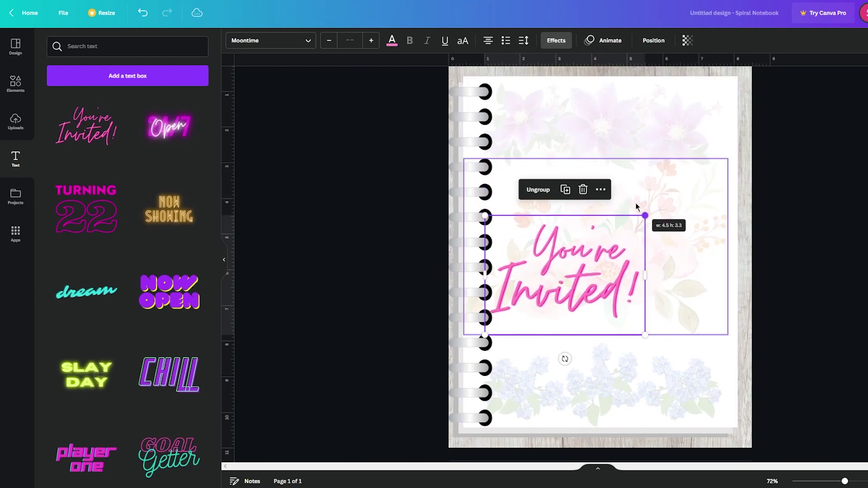
{"action": "left_click_drag", "start_coordinate": [599, 258], "coordinate": [632, 229]}
Replace the inserted title's wording with "Digital" on the upper line and "Planner" on the lower line.
{"action": "left_click", "coordinate": [633, 264]}
{"action": "left_click_drag", "start_coordinate": [664, 267], "coordinate": [522, 220]}
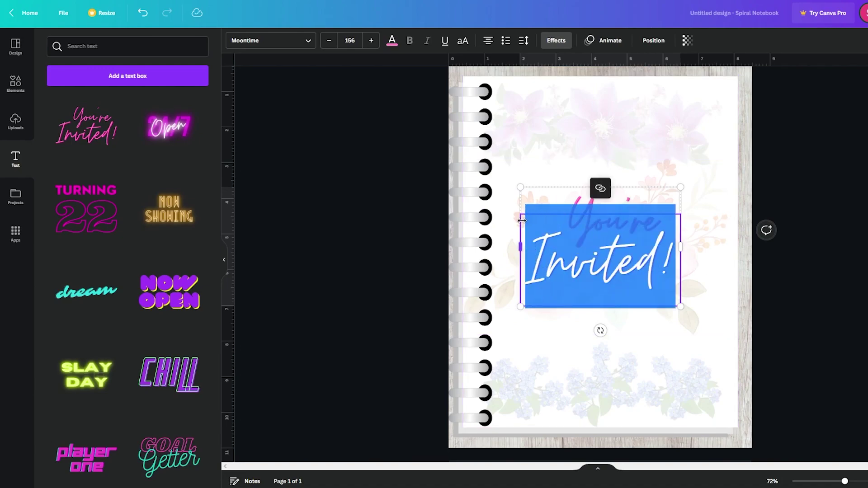
{"action": "type", "text": "Planner"}
{"action": "left_click", "coordinate": [612, 203]}
{"action": "left_click", "coordinate": [612, 210]}
{"action": "left_click", "coordinate": [619, 201]}
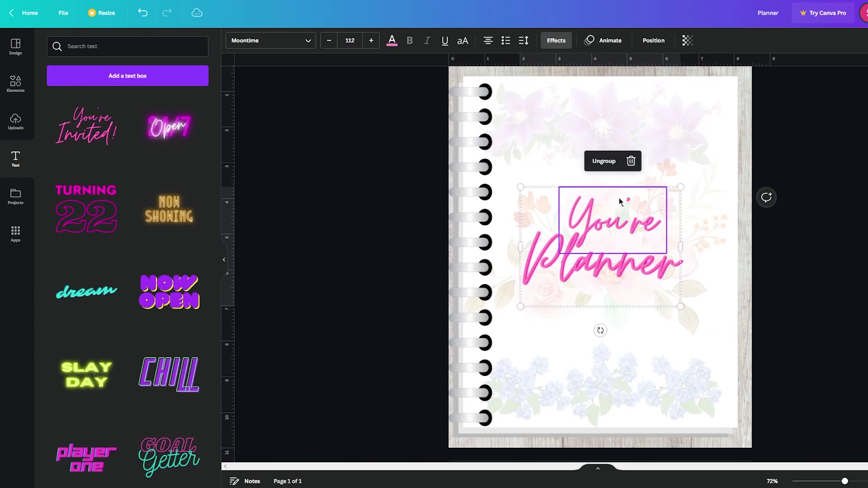
{"action": "double_click", "coordinate": [619, 202]}
{"action": "type", "text": "Digital"}
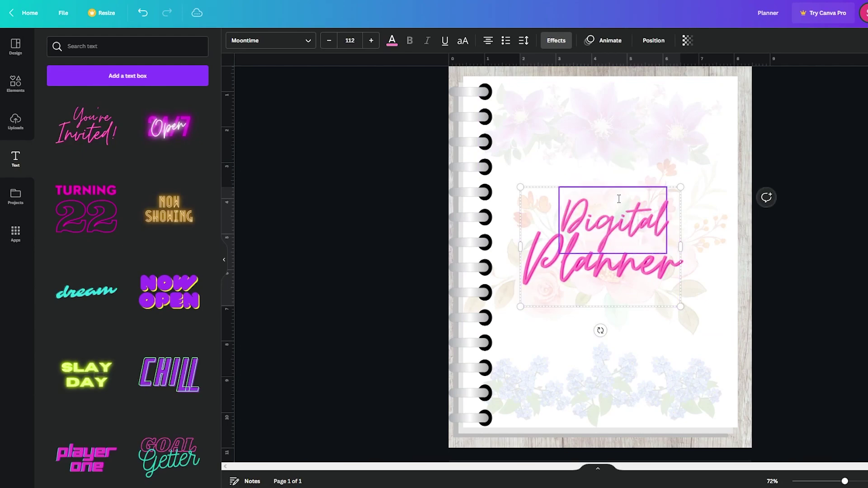
{"action": "left_click", "coordinate": [834, 267]}
Try several text colors on the word "Planner" and settle on the orange from the pink bouquet's photo colors.
{"action": "left_click", "coordinate": [623, 235]}
{"action": "left_click", "coordinate": [623, 234]}
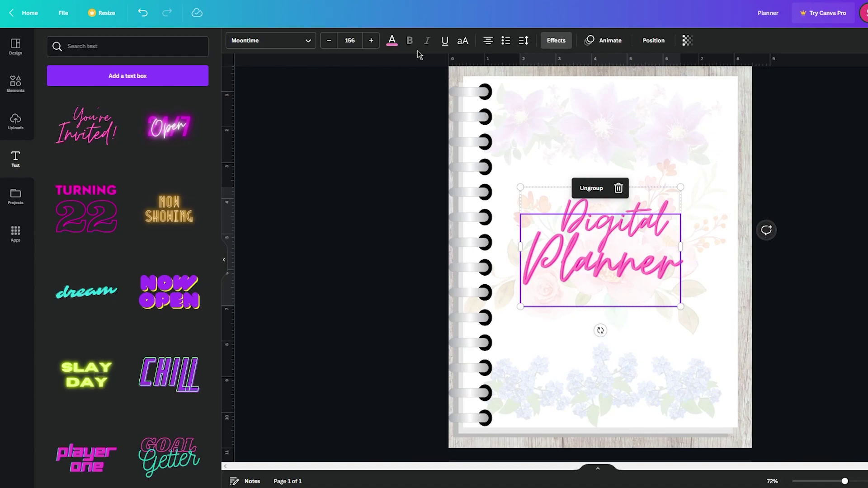
{"action": "left_click", "coordinate": [330, 165]}
{"action": "left_click", "coordinate": [576, 215]}
{"action": "left_click", "coordinate": [577, 215]}
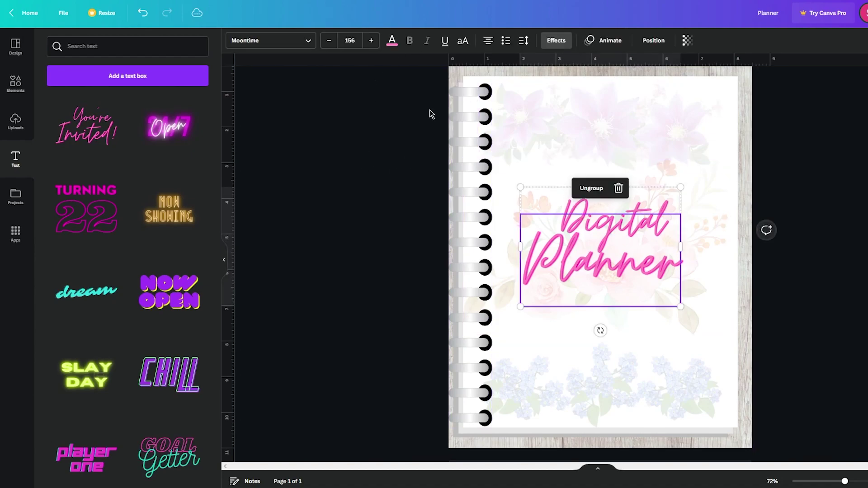
{"action": "left_click", "coordinate": [387, 47]}
{"action": "left_click", "coordinate": [82, 134]}
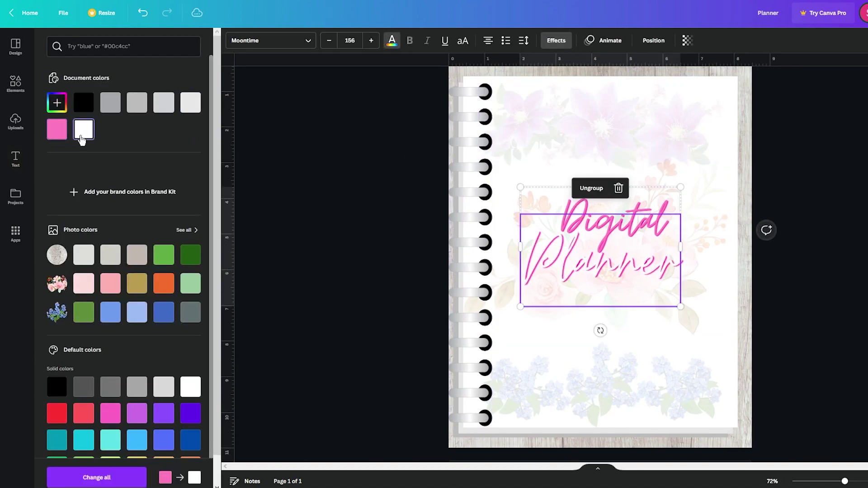
{"action": "left_click", "coordinate": [110, 284]}
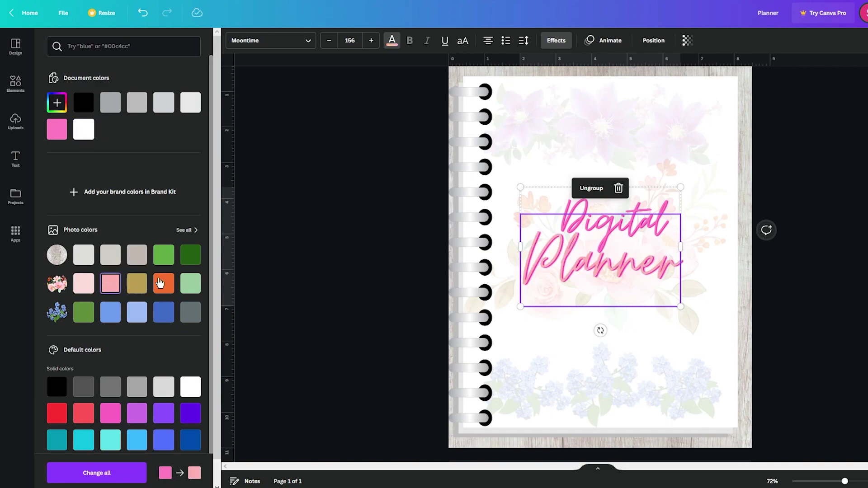
{"action": "left_click", "coordinate": [191, 284]}
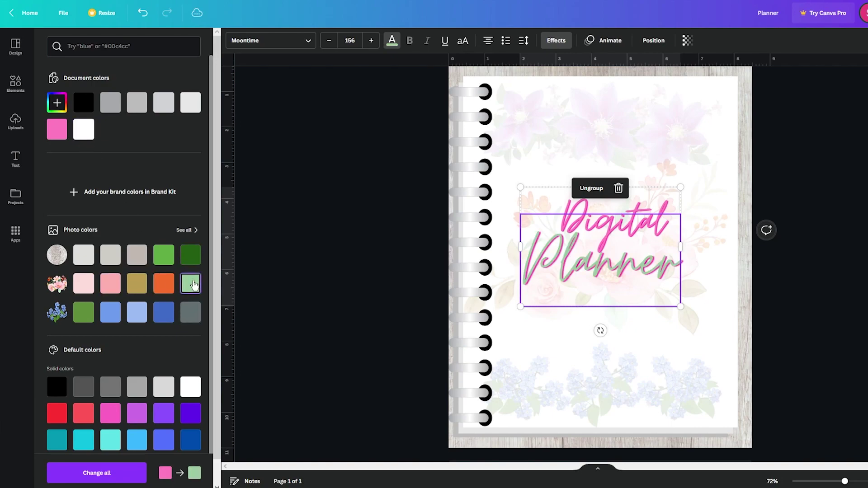
{"action": "left_click", "coordinate": [111, 283]}
{"action": "left_click", "coordinate": [164, 283]}
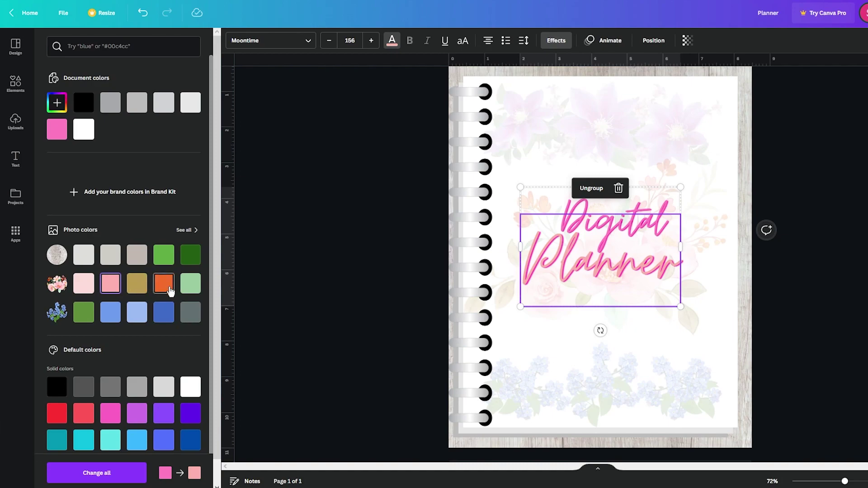
Try blue, pink and purple on the word "Digital", settling on the soft pink from the bouquet's photo colors.
{"action": "left_click", "coordinate": [588, 223]}
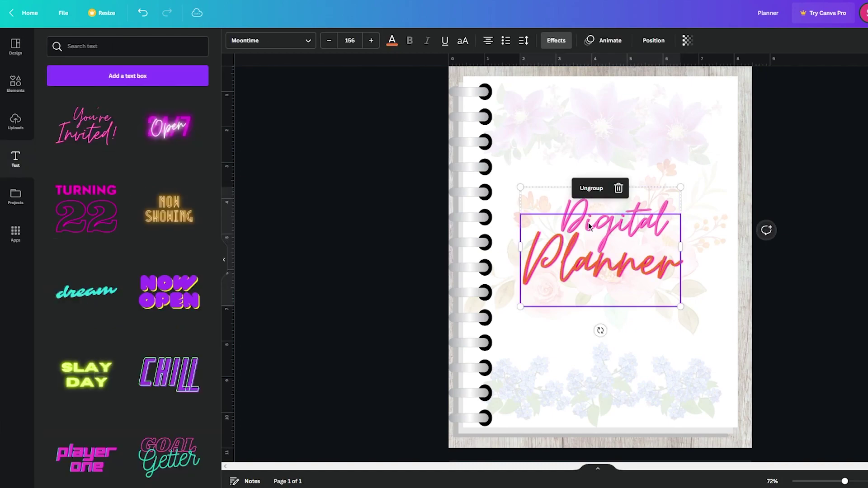
{"action": "left_click", "coordinate": [628, 208]}
{"action": "left_click", "coordinate": [391, 40]}
{"action": "left_click", "coordinate": [118, 316]}
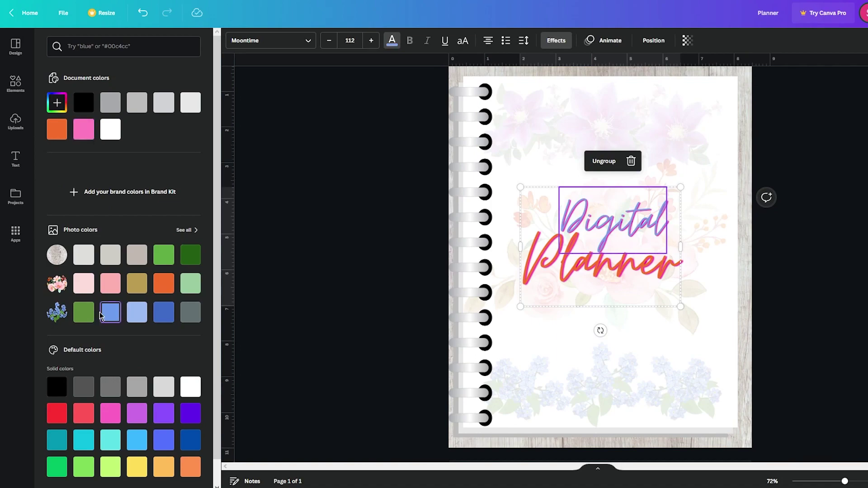
{"action": "left_click", "coordinate": [111, 413]}
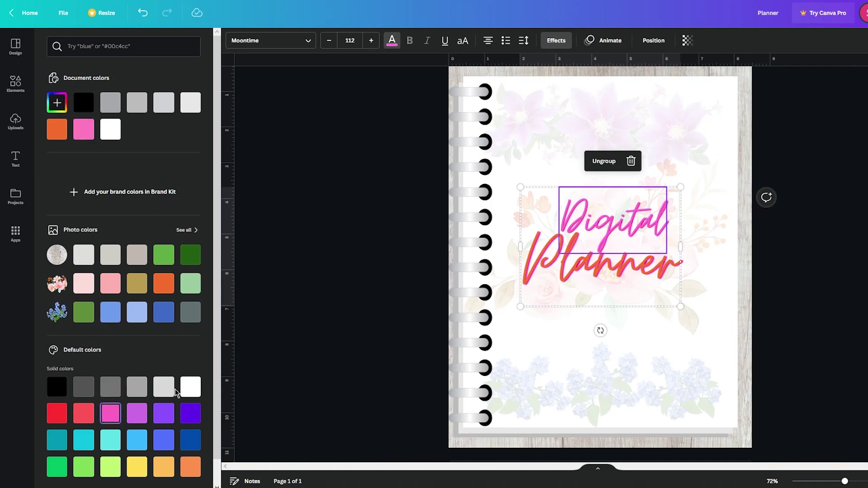
{"action": "left_click", "coordinate": [138, 413]}
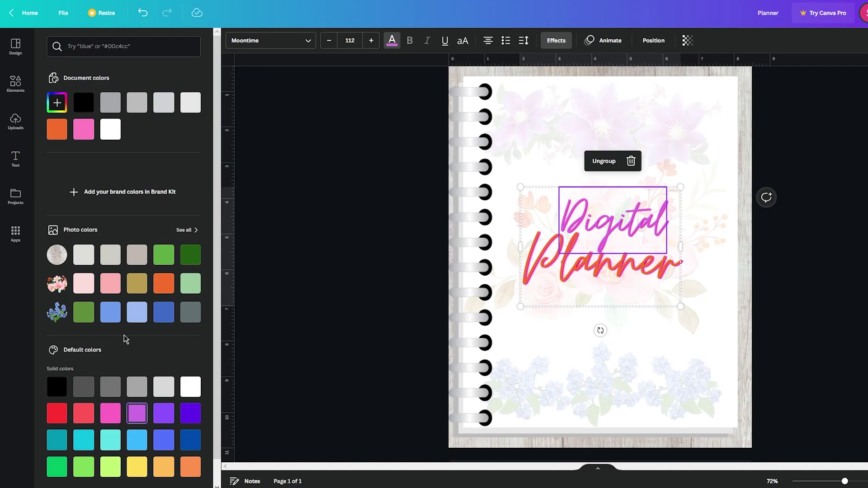
{"action": "left_click", "coordinate": [113, 285]}
{"action": "left_click", "coordinate": [305, 259]}
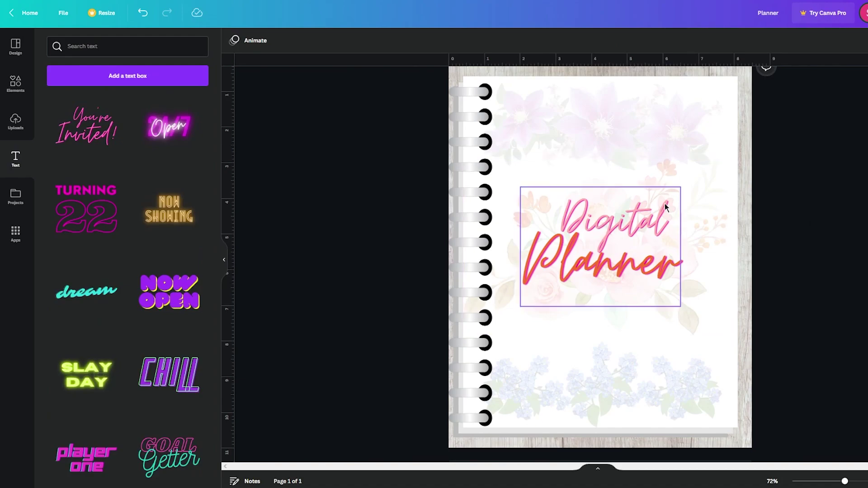
Adjust the shadow effect of "Planner" to offset 11, direction -71, blur 0 and transparency 100.
{"action": "left_click", "coordinate": [631, 210]}
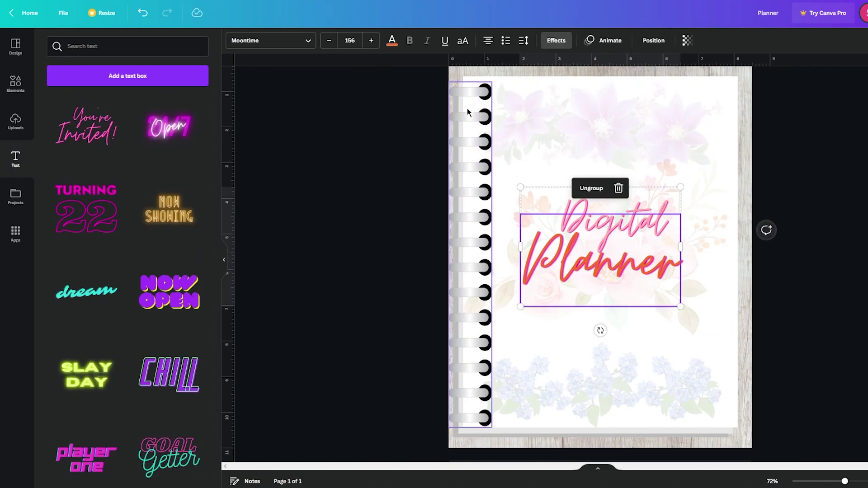
{"action": "left_click", "coordinate": [556, 40]}
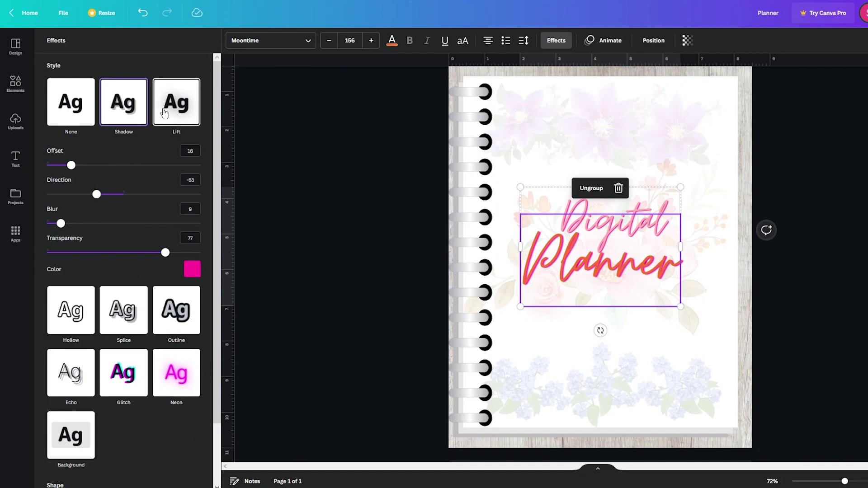
{"action": "mouse_move", "coordinate": [73, 166]}
{"action": "left_mouse_down"}
{"action": "mouse_move", "coordinate": [193, 165]}
{"action": "mouse_move", "coordinate": [47, 165]}
{"action": "mouse_move", "coordinate": [64, 166]}
{"action": "left_mouse_up"}
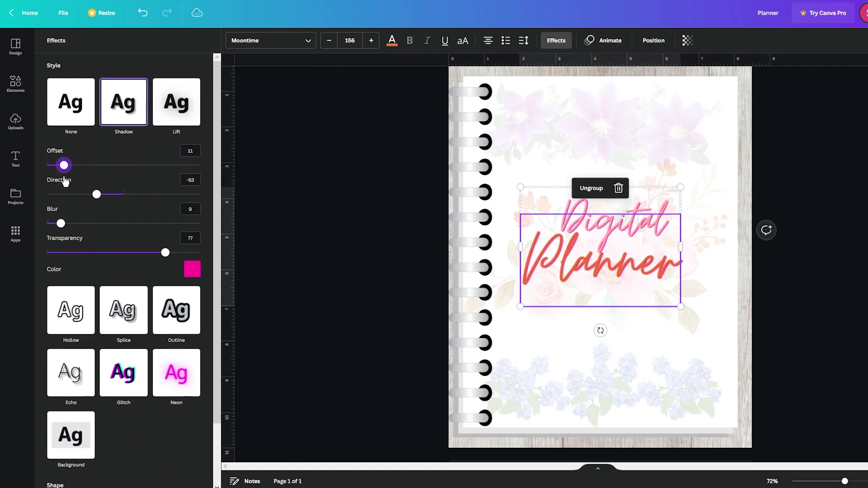
{"action": "mouse_move", "coordinate": [97, 198]}
{"action": "left_mouse_down"}
{"action": "mouse_move", "coordinate": [165, 197]}
{"action": "mouse_move", "coordinate": [85, 197]}
{"action": "mouse_move", "coordinate": [94, 195]}
{"action": "left_mouse_up"}
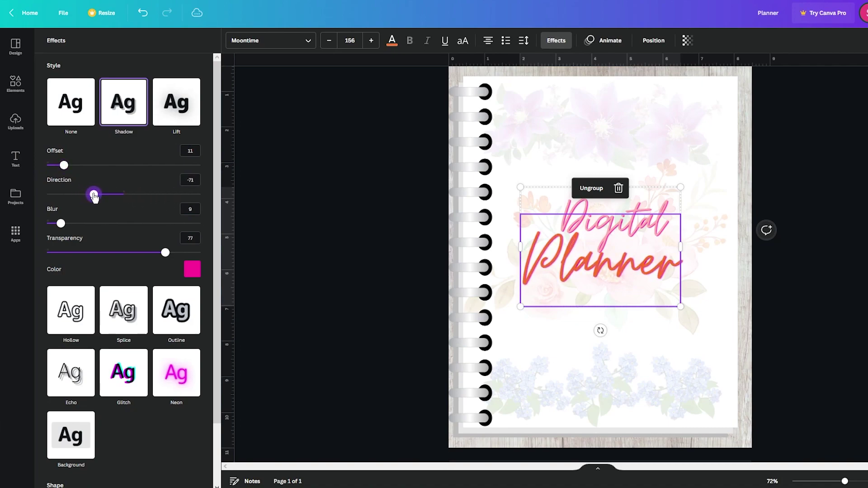
{"action": "left_click_drag", "start_coordinate": [60, 224], "coordinate": [131, 252]}
{"action": "left_click", "coordinate": [47, 224]}
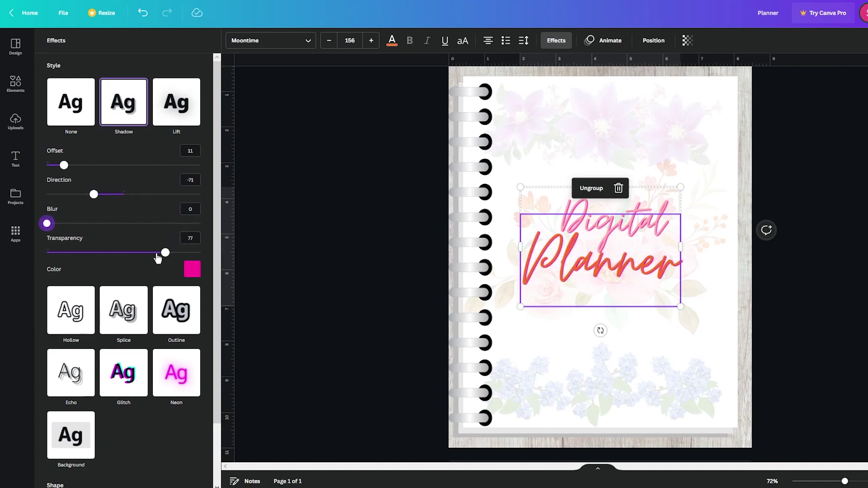
{"action": "left_click_drag", "start_coordinate": [97, 247], "coordinate": [60, 248]}
{"action": "left_click", "coordinate": [341, 219]}
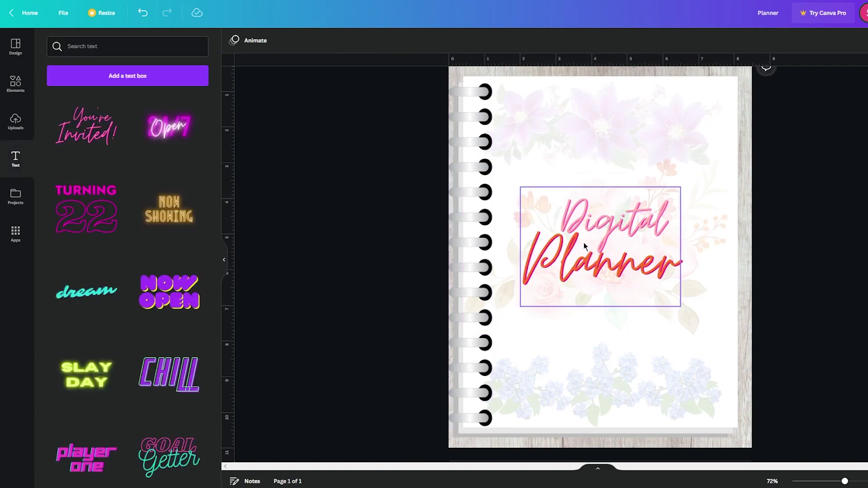
Try the Neon text effect on the word "Planner" and undo it, keeping the shadow effect.
{"action": "left_click", "coordinate": [609, 222]}
{"action": "key", "text": "Escape"}
{"action": "left_click", "coordinate": [628, 248]}
{"action": "left_click", "coordinate": [555, 41]}
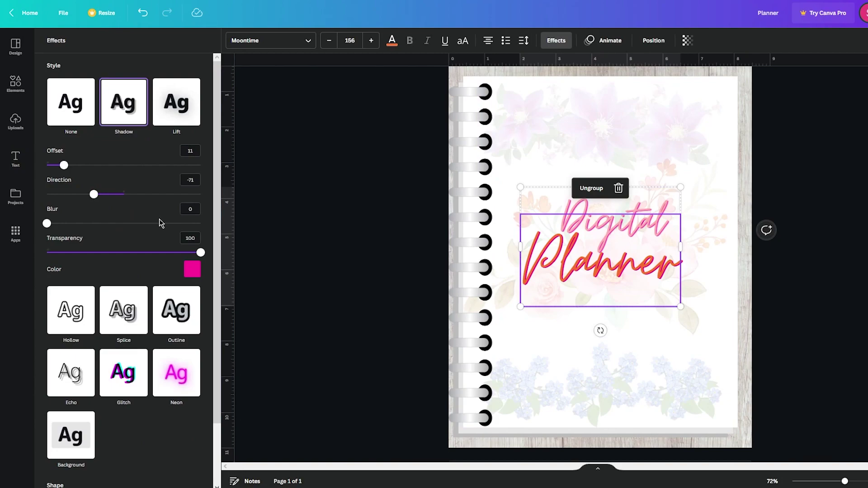
{"action": "scroll", "coordinate": [161, 222], "scroll_direction": "down", "scroll_amount": 2}
{"action": "left_click", "coordinate": [176, 300]}
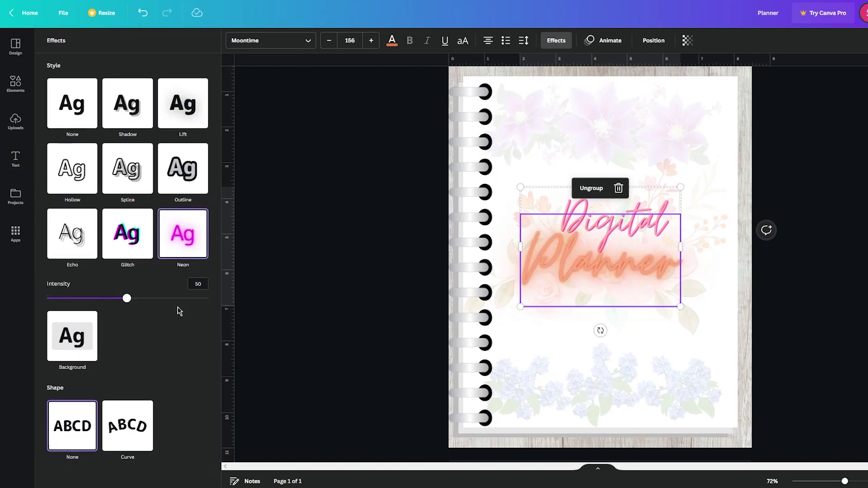
{"action": "key", "text": "ctrl+z"}
{"action": "scroll", "coordinate": [163, 407], "scroll_direction": "down", "scroll_amount": 2}
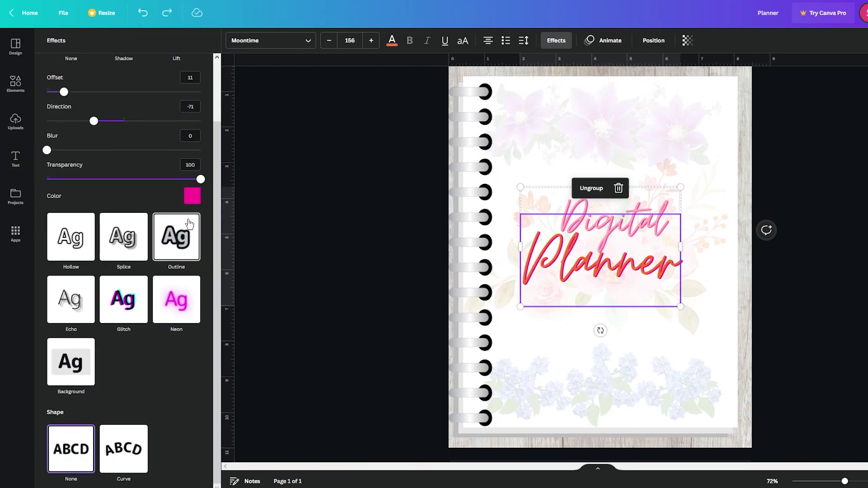
{"action": "scroll", "coordinate": [177, 253], "scroll_direction": "up", "scroll_amount": 2}
{"action": "key", "text": "Escape"}
{"action": "left_click", "coordinate": [849, 249]}
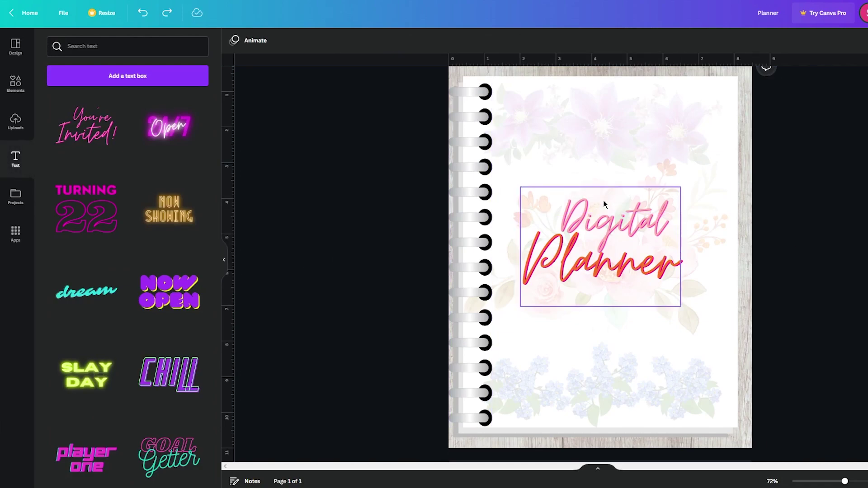
{"action": "scroll", "coordinate": [832, 247], "scroll_direction": "up", "scroll_amount": 2}
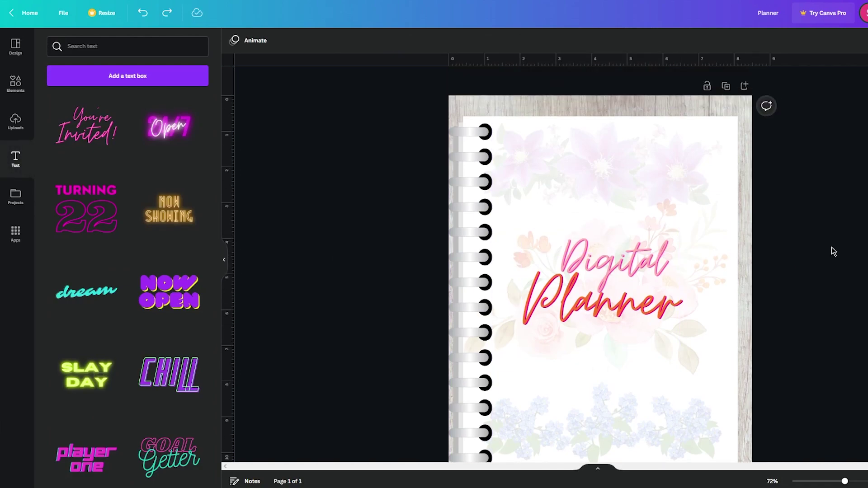
Duplicate the cover page and delete both title words, "Digital" and "Planner", from the copy on page 2.
{"action": "left_click", "coordinate": [726, 87]}
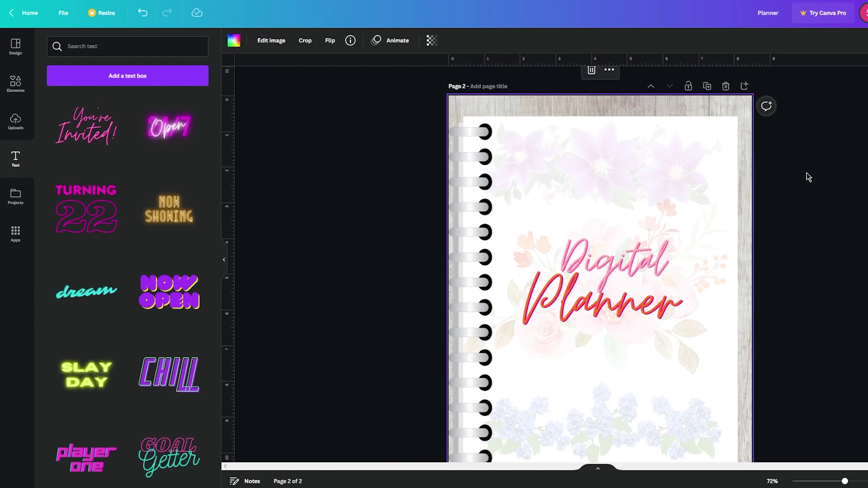
{"action": "scroll", "coordinate": [796, 178], "scroll_direction": "down", "scroll_amount": 3}
{"action": "left_click", "coordinate": [576, 204]}
{"action": "key", "text": "Delete"}
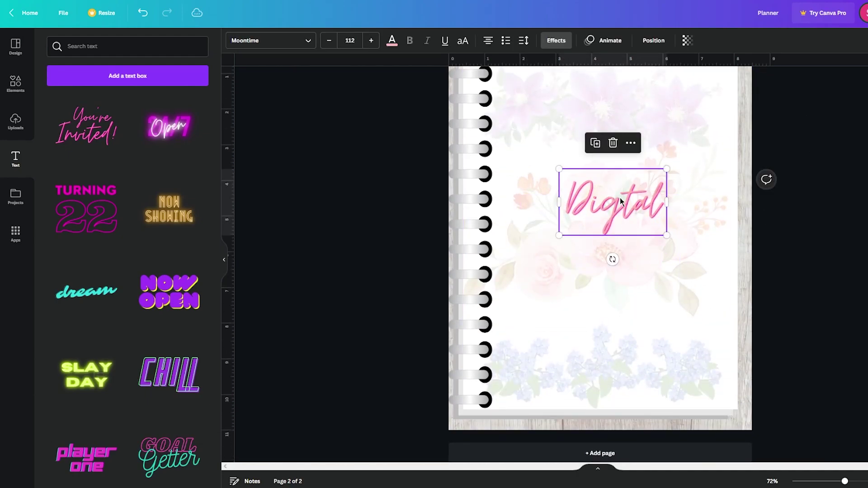
{"action": "key", "text": "Delete"}
{"action": "key", "text": "ctrl+d"}
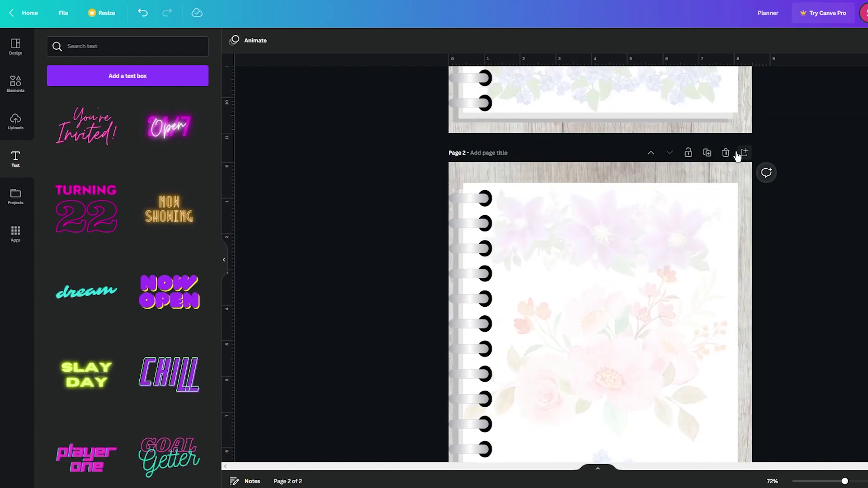
Duplicate the blank floral notebook page repeatedly until the planner has 10 pages.
{"action": "left_click", "coordinate": [708, 156]}
{"action": "left_click", "coordinate": [707, 154]}
{"action": "left_click", "coordinate": [708, 155]}
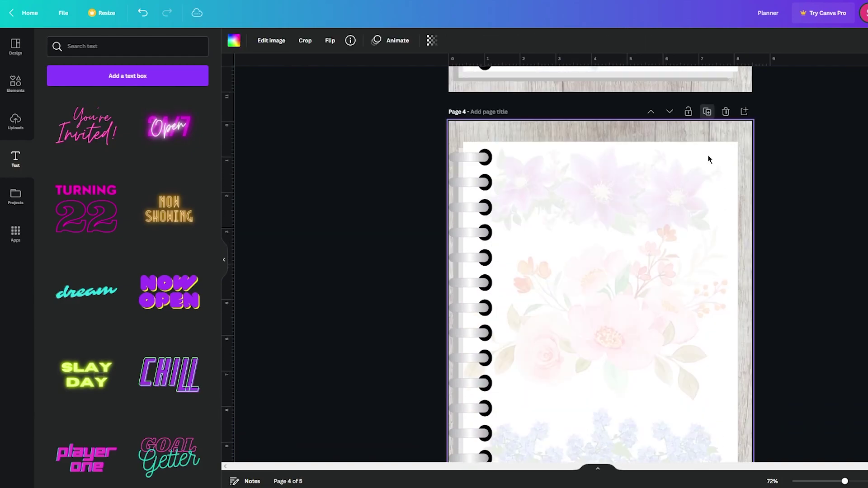
{"action": "left_click", "coordinate": [708, 155]}
{"action": "left_click", "coordinate": [708, 154]}
{"action": "left_click", "coordinate": [708, 155]}
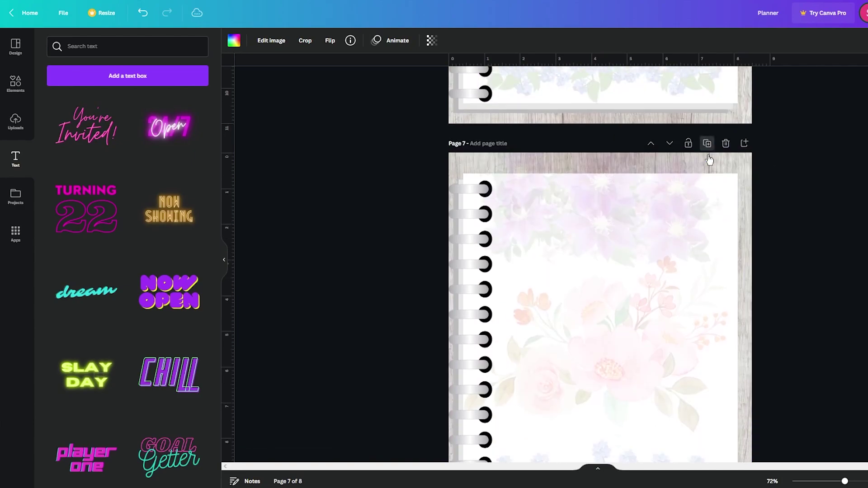
{"action": "left_click", "coordinate": [708, 155]}
{"action": "left_click", "coordinate": [708, 155]}
Move the grouped "Digital Planner" title slightly lower on the cover page, leaving the bouquet image where it is.
{"action": "scroll", "coordinate": [824, 156], "scroll_direction": "up", "scroll_amount": 20}
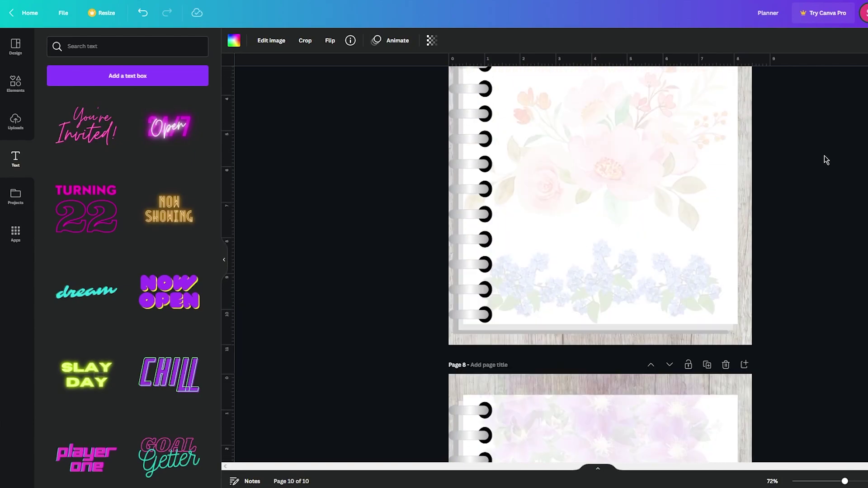
{"action": "scroll", "coordinate": [824, 156], "scroll_direction": "up", "scroll_amount": 20}
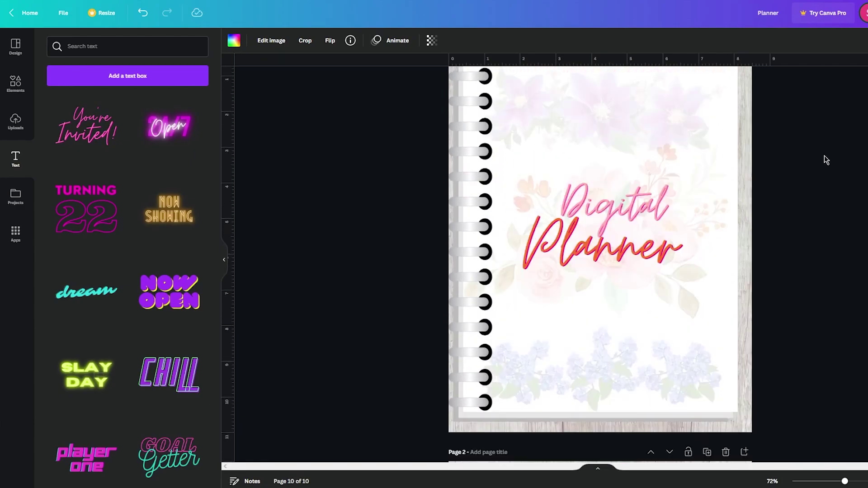
{"action": "scroll", "coordinate": [824, 156], "scroll_direction": "down", "scroll_amount": 3}
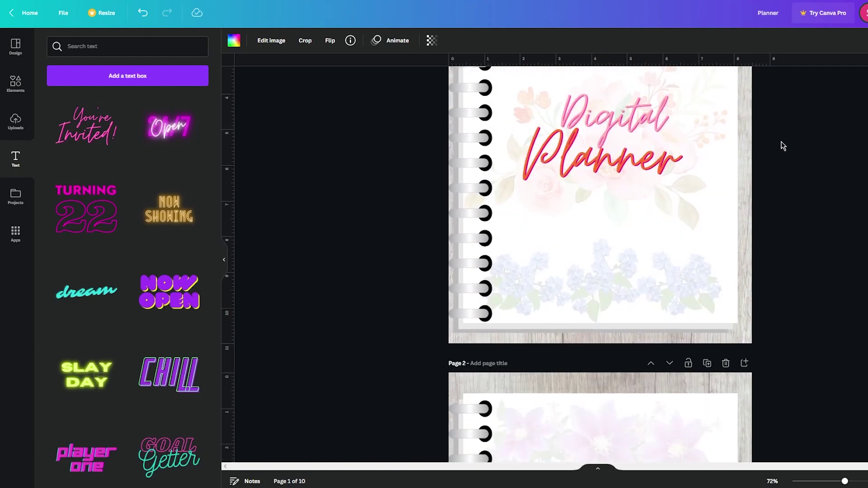
{"action": "scroll", "coordinate": [778, 145], "scroll_direction": "up", "scroll_amount": 2}
{"action": "left_click", "coordinate": [688, 189]}
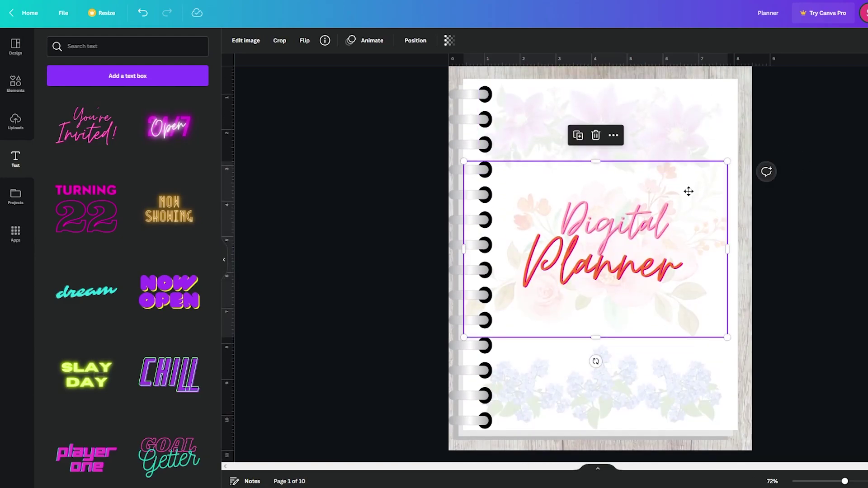
{"action": "left_click_drag", "start_coordinate": [688, 190], "coordinate": [688, 197]}
{"action": "left_click", "coordinate": [615, 209]}
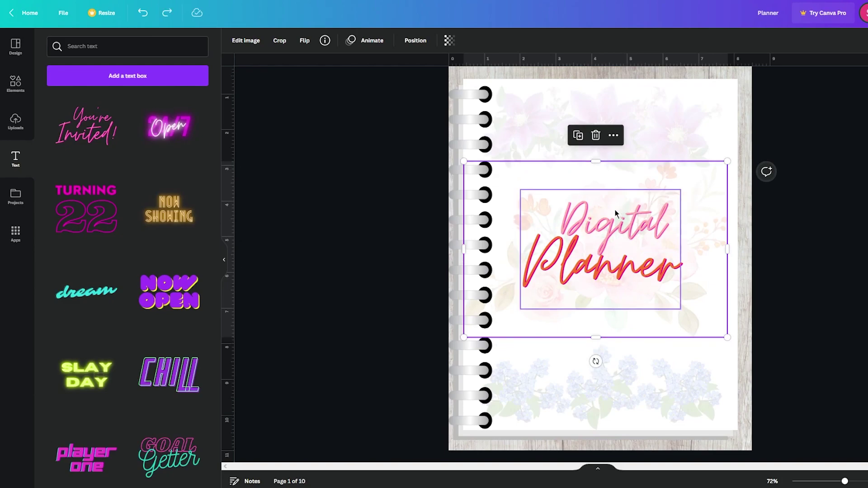
{"action": "left_click", "coordinate": [655, 201]}
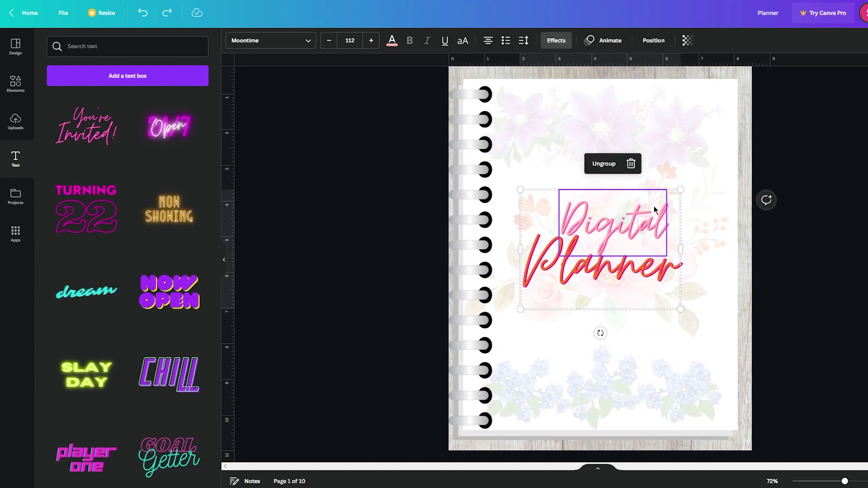
{"action": "left_click_drag", "start_coordinate": [615, 235], "coordinate": [615, 244]}
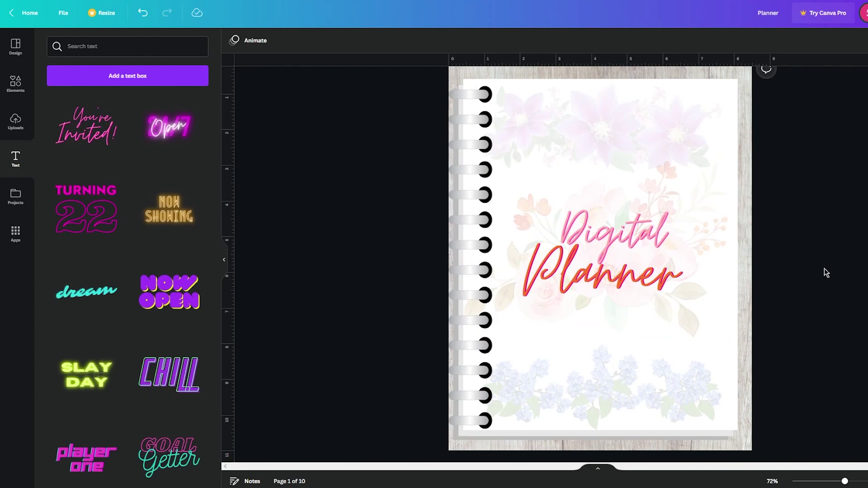
Search for "tables" and add the pink table with three columns, four rows and a darker header row to page 2.
{"action": "scroll", "coordinate": [824, 267], "scroll_direction": "down", "scroll_amount": 8}
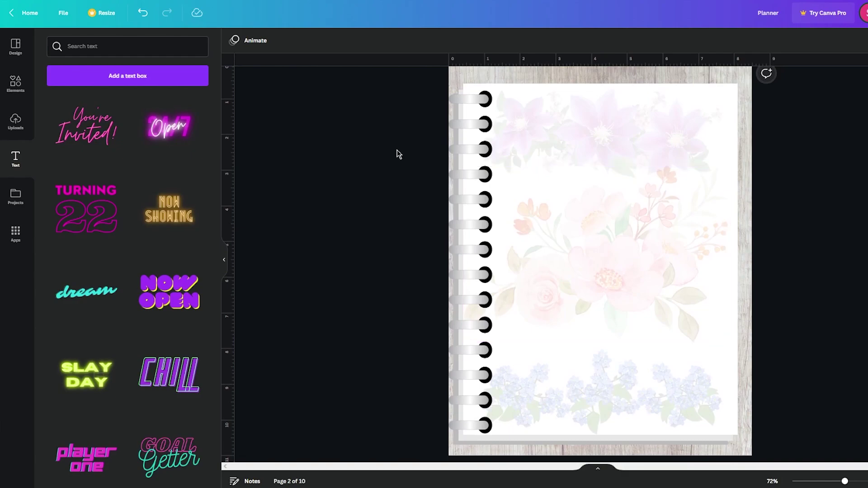
{"action": "left_click", "coordinate": [109, 47]}
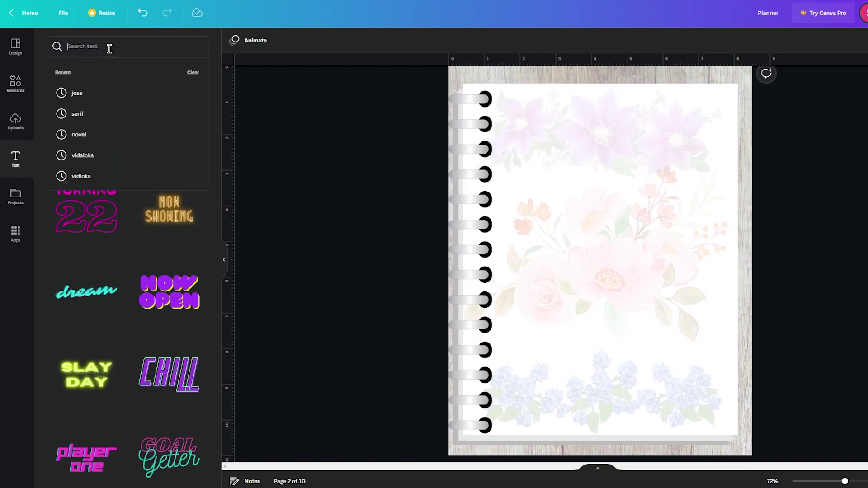
{"action": "type", "text": "tables"}
{"action": "key", "text": "Return"}
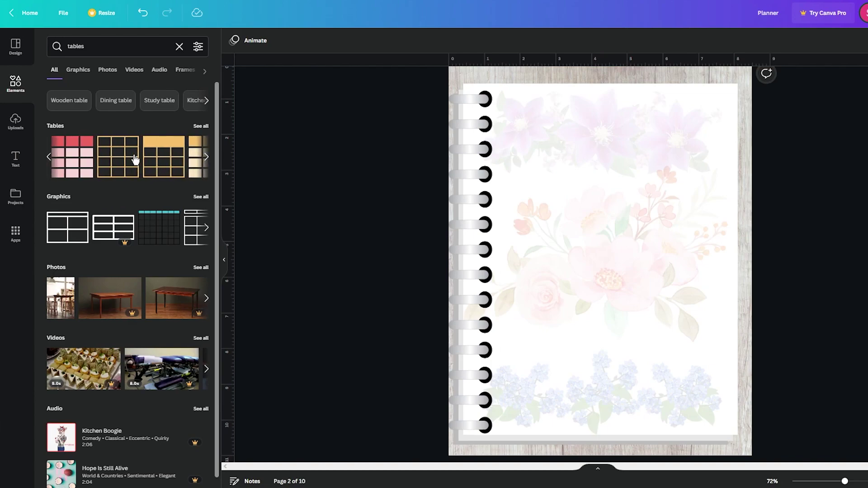
{"action": "left_click", "coordinate": [135, 158]}
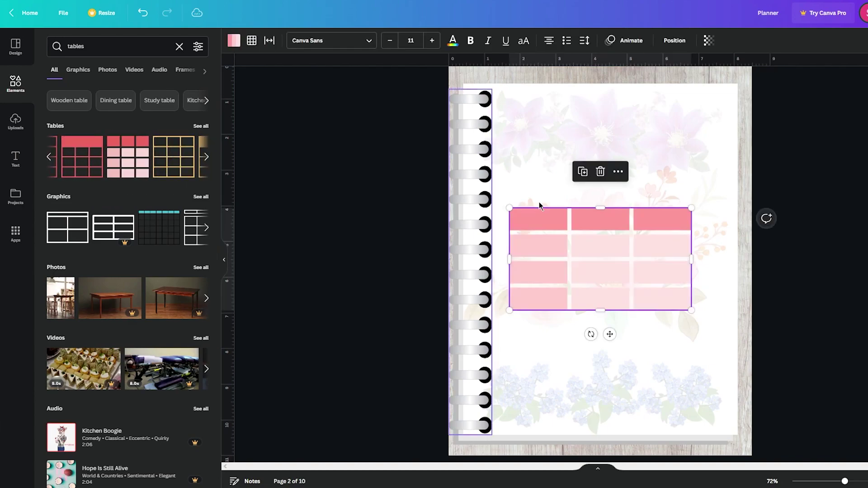
Move and enlarge the pink table so it fills most of the notebook sheet on page 2.
{"action": "left_click_drag", "start_coordinate": [610, 335], "coordinate": [599, 233]}
{"action": "left_click_drag", "start_coordinate": [680, 204], "coordinate": [725, 418]}
{"action": "left_click_drag", "start_coordinate": [611, 418], "coordinate": [611, 392]}
{"action": "left_click", "coordinate": [630, 432]}
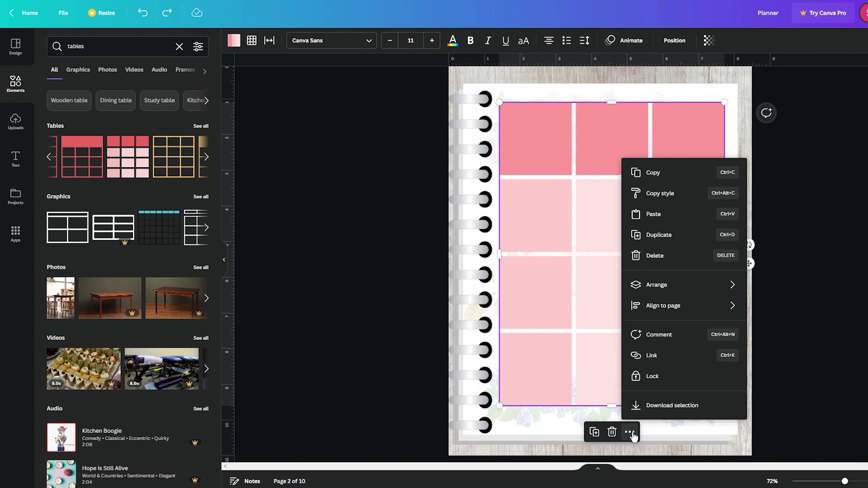
{"action": "left_click", "coordinate": [631, 433]}
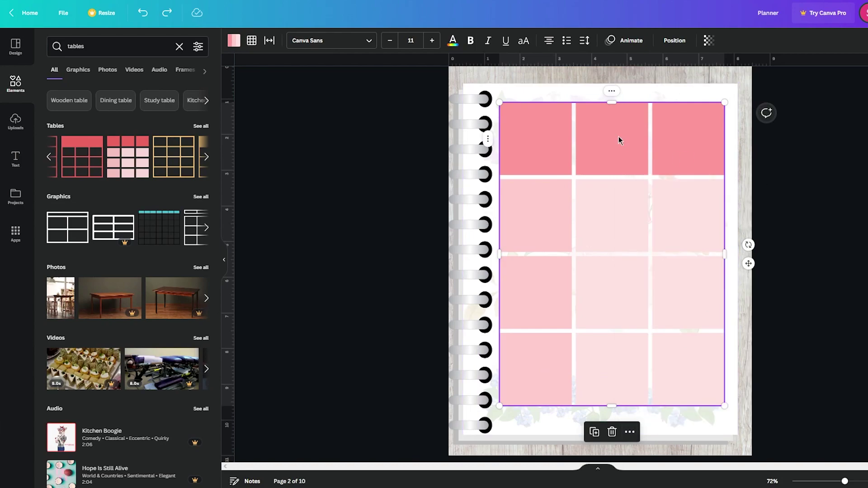
{"action": "left_click", "coordinate": [252, 41]}
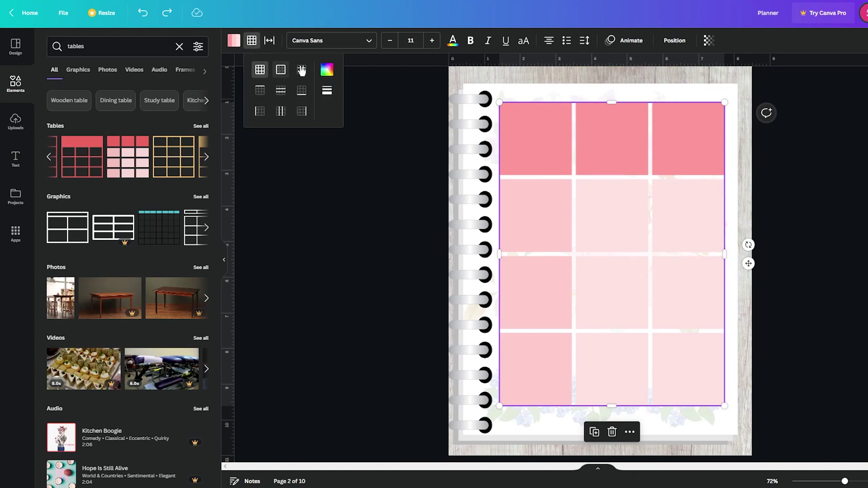
{"action": "left_click", "coordinate": [270, 41]}
{"action": "left_click", "coordinate": [251, 41]}
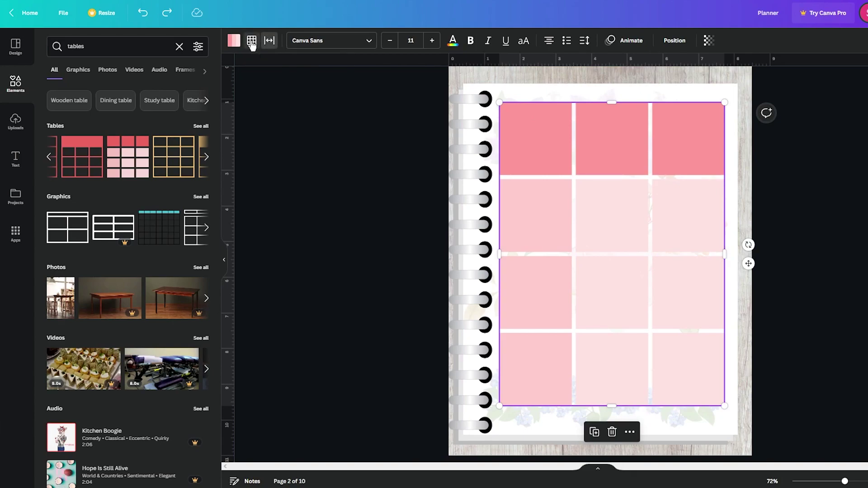
{"action": "left_click", "coordinate": [260, 69]}
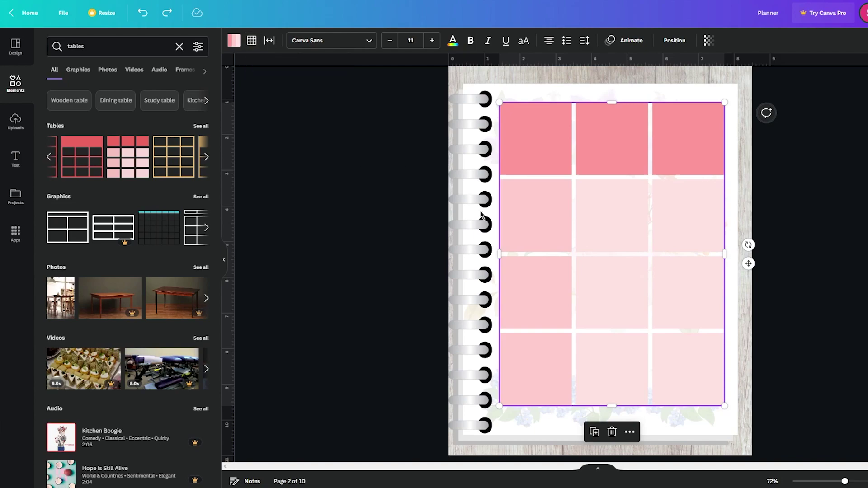
Shift the pink table slightly lower on page 2 to leave space for a heading above it, and deselect it.
{"action": "left_click", "coordinate": [831, 292]}
{"action": "left_click", "coordinate": [639, 271]}
{"action": "left_click", "coordinate": [839, 246]}
{"action": "mouse_move", "coordinate": [689, 196]}
{"action": "left_mouse_down"}
{"action": "mouse_move", "coordinate": [697, 203]}
{"action": "mouse_move", "coordinate": [686, 201]}
{"action": "mouse_move", "coordinate": [688, 209]}
{"action": "left_mouse_up"}
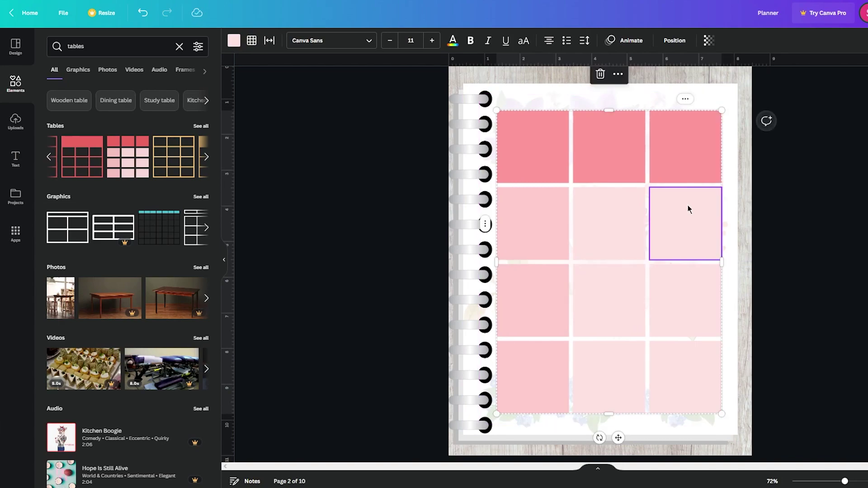
{"action": "left_click", "coordinate": [813, 246]}
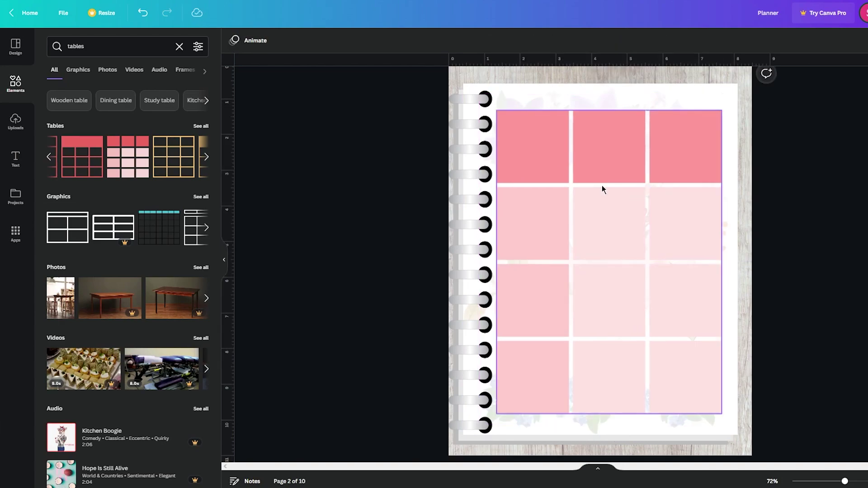
Return to the text library and clear the "tables" search to show all text styles.
{"action": "left_click", "coordinate": [15, 158]}
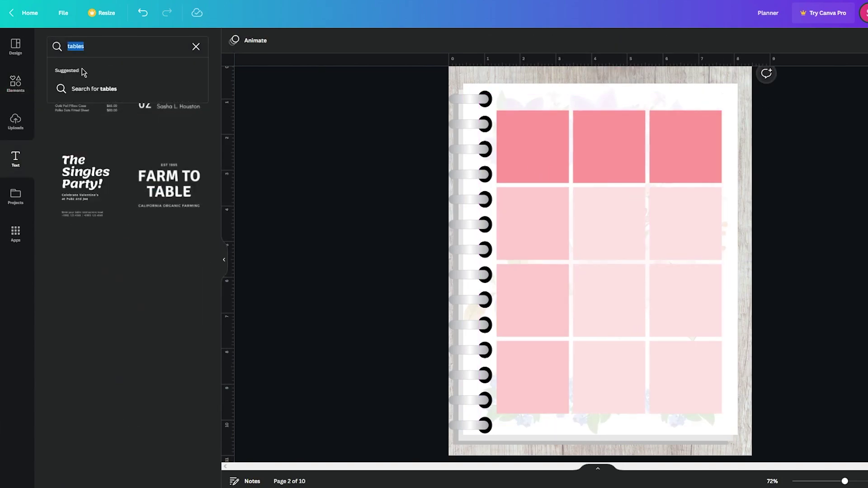
{"action": "left_click", "coordinate": [283, 132]}
{"action": "left_click", "coordinate": [108, 50]}
{"action": "key", "text": "BackSpace"}
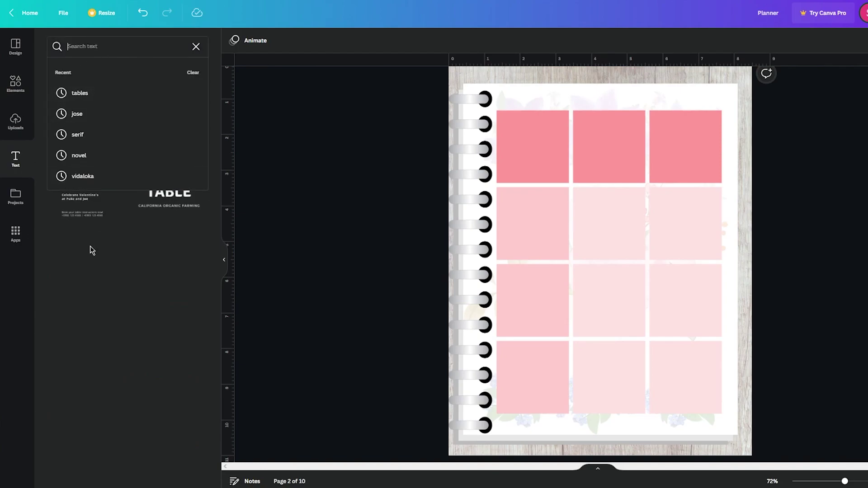
{"action": "left_click", "coordinate": [196, 46]}
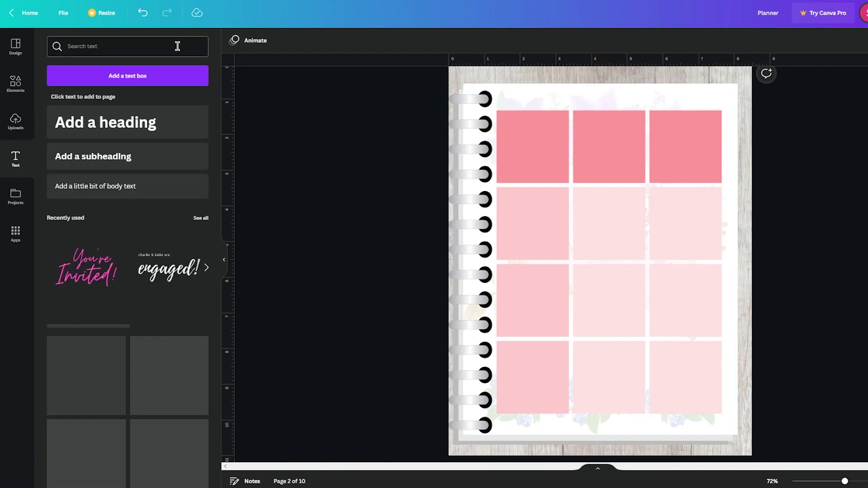
Add the "certificate of membership" and thin slab-serif birthday text styles to page 2, and move the birthday text clear.
{"action": "scroll", "coordinate": [130, 165], "scroll_direction": "down", "scroll_amount": 20}
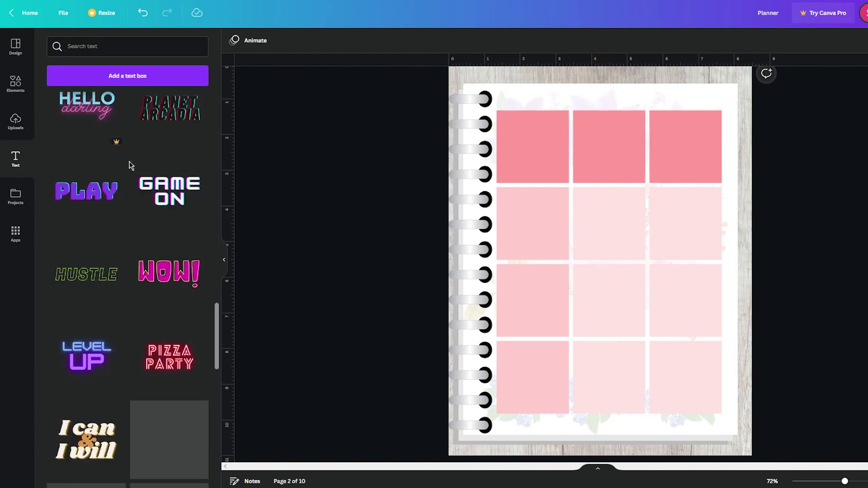
{"action": "scroll", "coordinate": [77, 229], "scroll_direction": "down", "scroll_amount": 10}
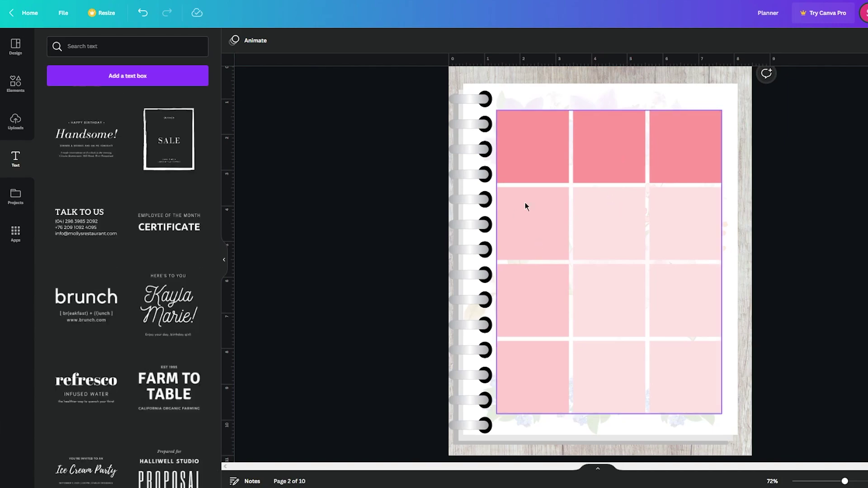
{"action": "scroll", "coordinate": [120, 278], "scroll_direction": "down", "scroll_amount": 8}
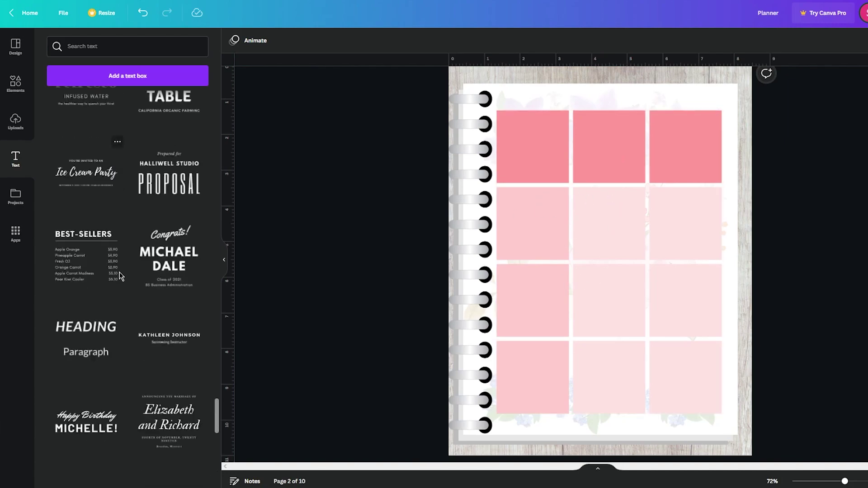
{"action": "scroll", "coordinate": [193, 289], "scroll_direction": "down", "scroll_amount": 10}
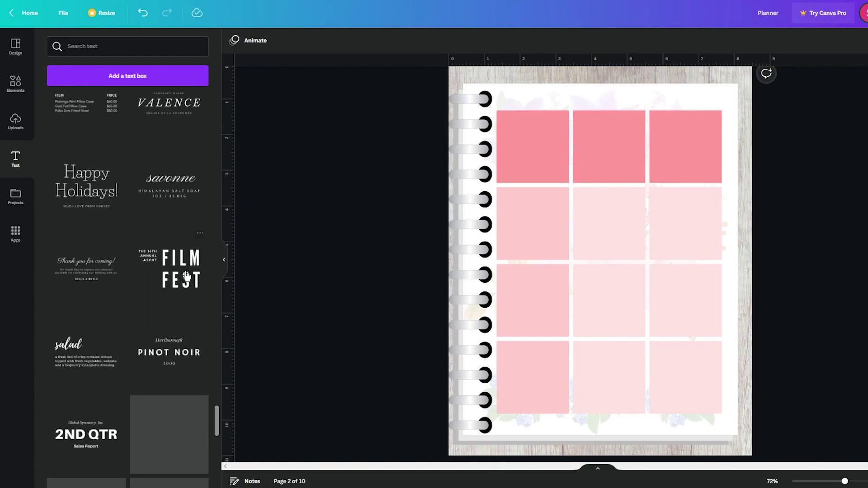
{"action": "scroll", "coordinate": [134, 252], "scroll_direction": "down", "scroll_amount": 15}
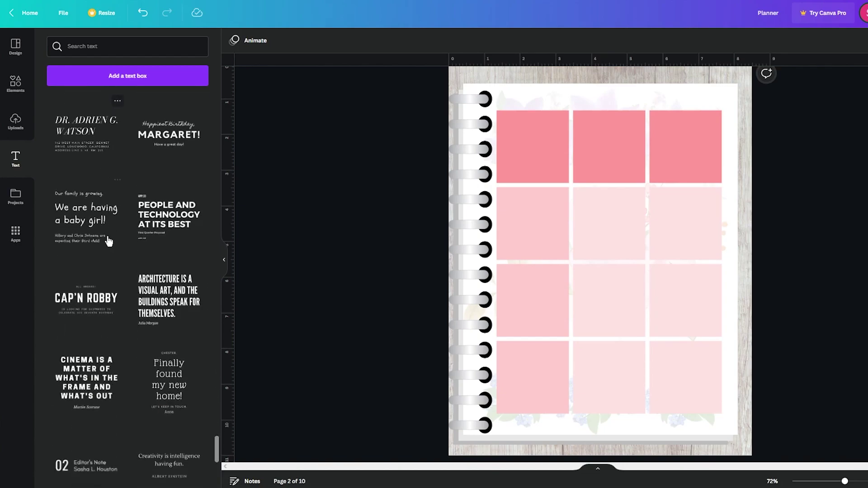
{"action": "scroll", "coordinate": [109, 241], "scroll_direction": "down", "scroll_amount": 10}
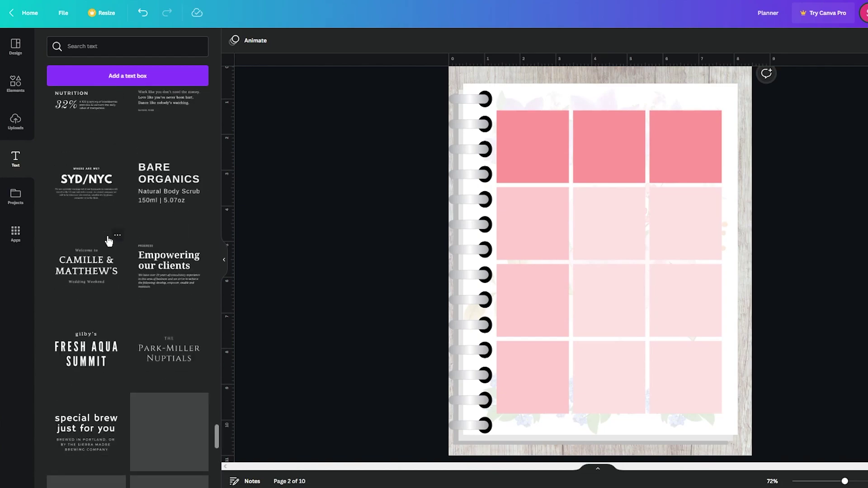
{"action": "scroll", "coordinate": [108, 241], "scroll_direction": "down", "scroll_amount": 10}
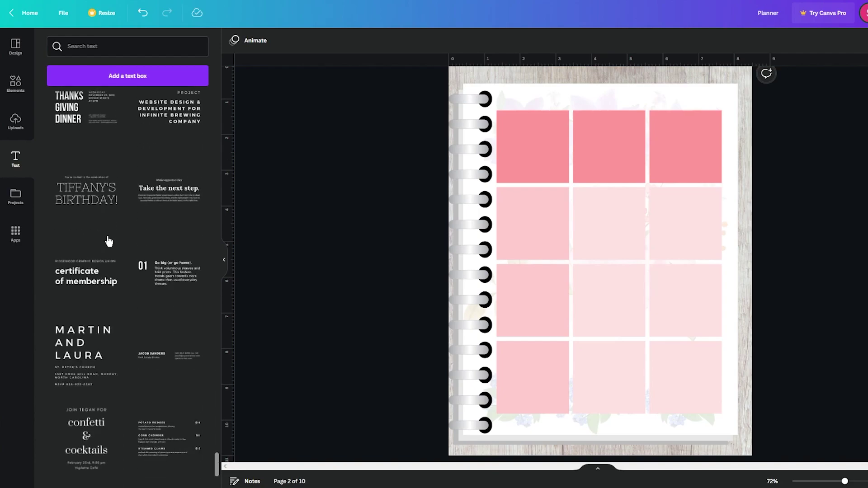
{"action": "scroll", "coordinate": [109, 227], "scroll_direction": "down", "scroll_amount": 3}
{"action": "scroll", "coordinate": [108, 226], "scroll_direction": "up", "scroll_amount": 2}
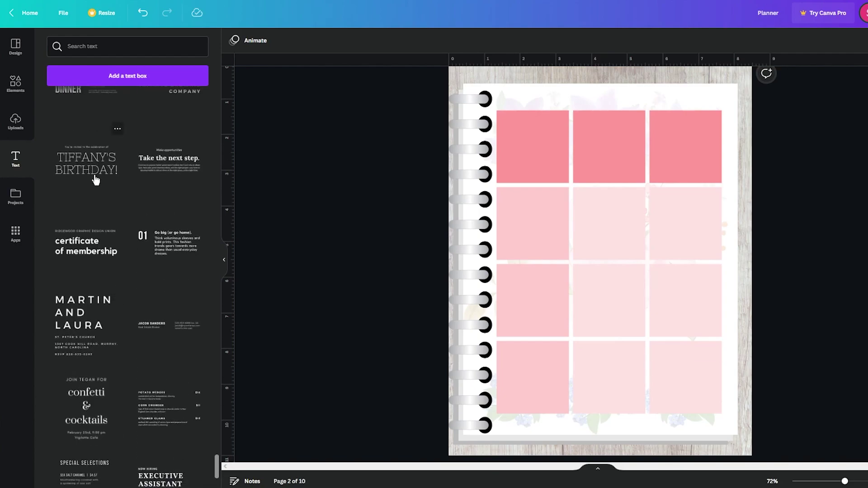
{"action": "left_click", "coordinate": [86, 246]}
{"action": "left_click", "coordinate": [86, 163]}
{"action": "left_click_drag", "start_coordinate": [601, 252], "coordinate": [657, 235]}
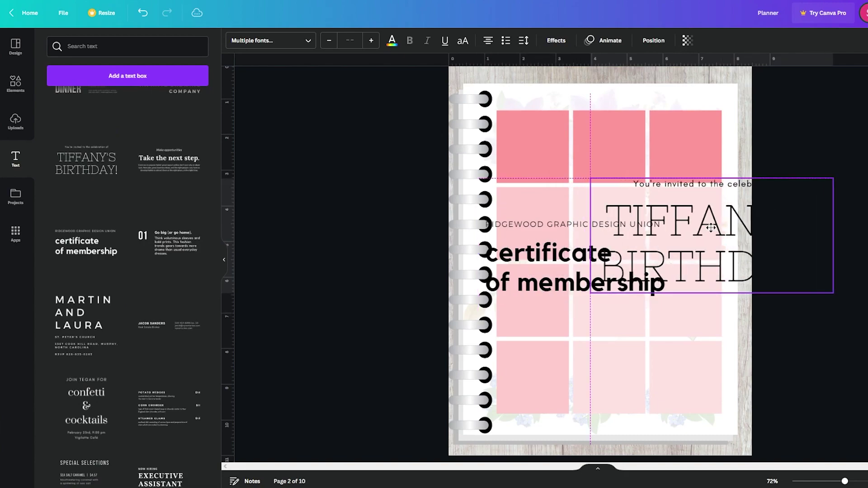
Delete the "certificate of membership" text and move the birthday text across the pink table.
{"action": "left_click", "coordinate": [565, 250]}
{"action": "key", "text": "Delete"}
{"action": "left_click_drag", "start_coordinate": [766, 184], "coordinate": [615, 173]}
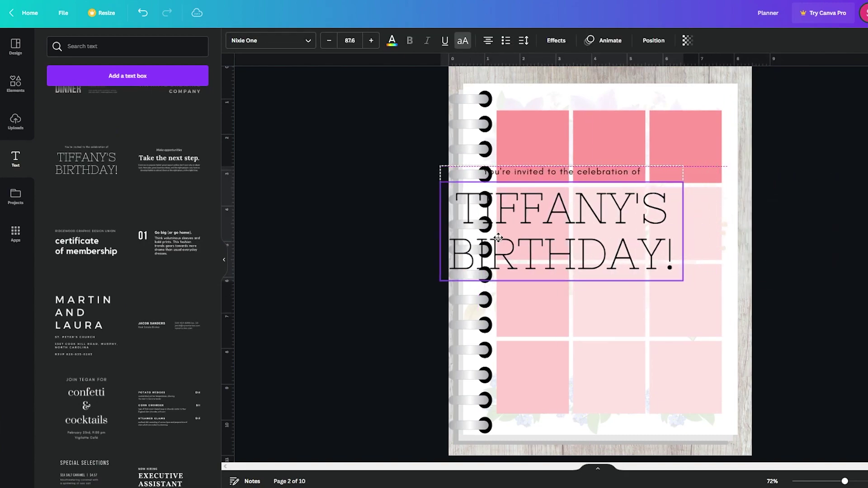
Replace the birthday text with "3", without the small invitation line, and centre it in the table's first header cell.
{"action": "left_click", "coordinate": [586, 208]}
{"action": "left_click", "coordinate": [602, 210]}
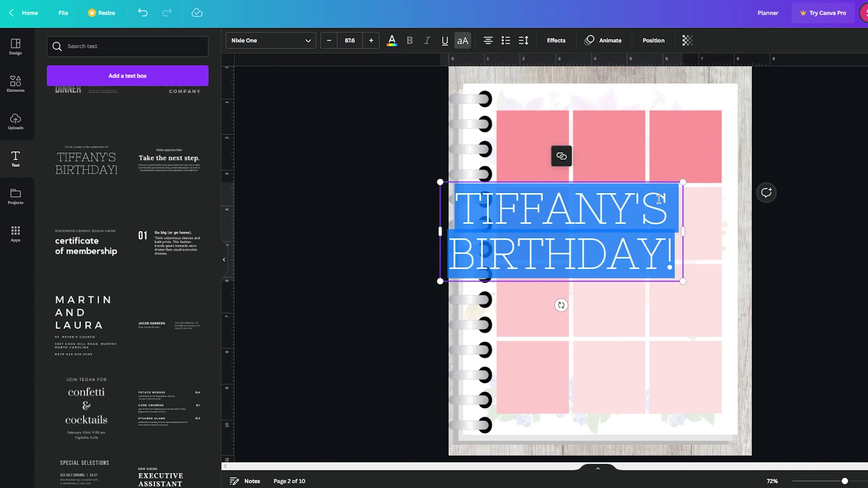
{"action": "type", "text": "3"}
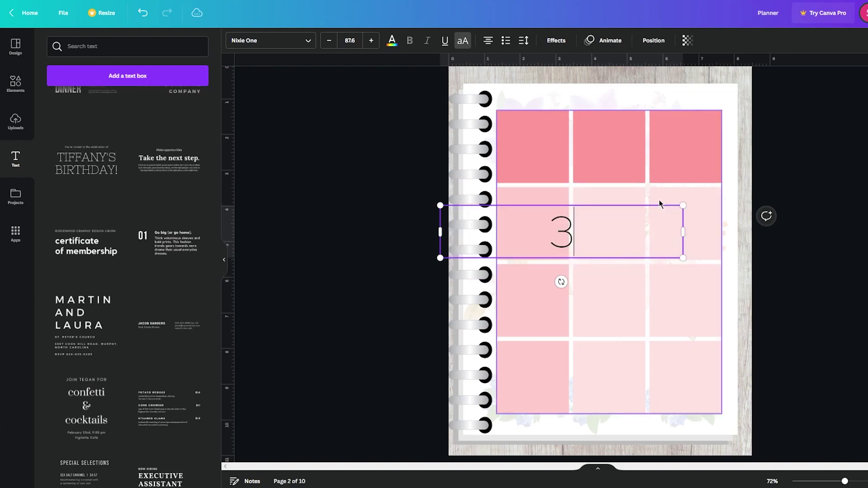
{"action": "left_click_drag", "start_coordinate": [560, 230], "coordinate": [531, 151]}
{"action": "left_click", "coordinate": [788, 169]}
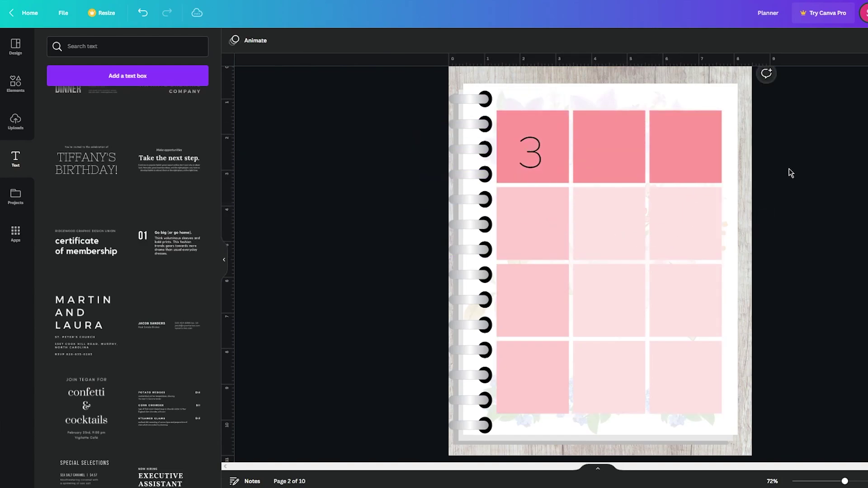
Duplicate the "3" into the middle header cell and change the copy's text to "WEEKLY".
{"action": "left_click", "coordinate": [542, 152]}
{"action": "key", "text": "ctrl+d"}
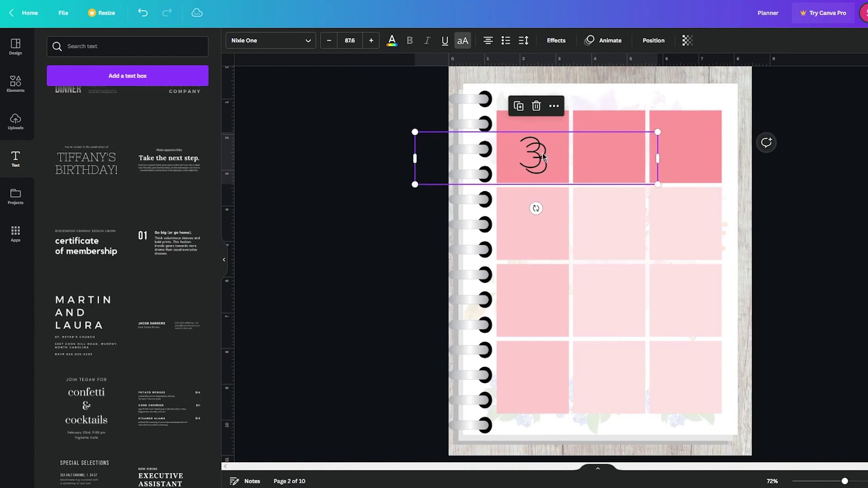
{"action": "left_click_drag", "start_coordinate": [543, 156], "coordinate": [614, 153]}
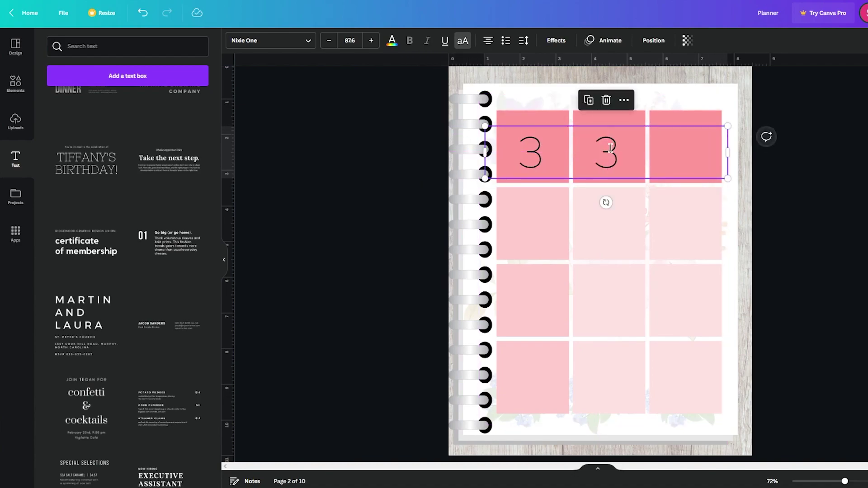
{"action": "double_click", "coordinate": [631, 146]}
{"action": "type", "text": "WEEKLY"}
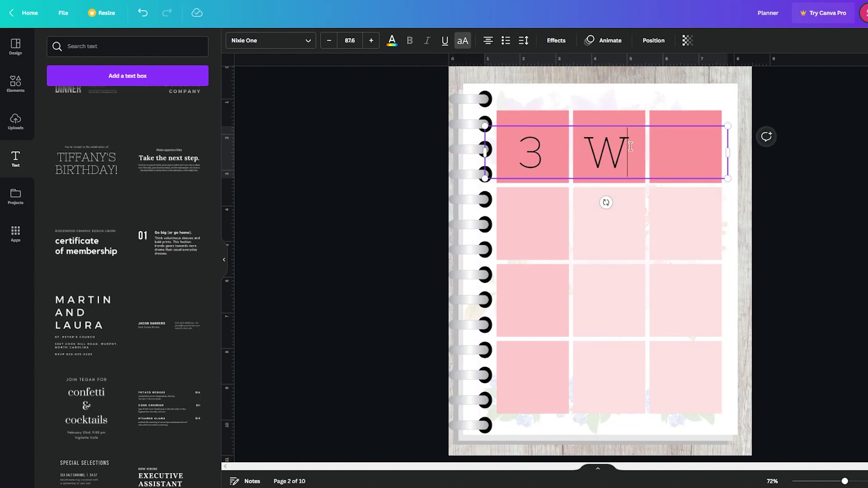
Set the "WEEKLY" text to font size 32 and centre it in the middle header cell.
{"action": "left_click", "coordinate": [348, 43]}
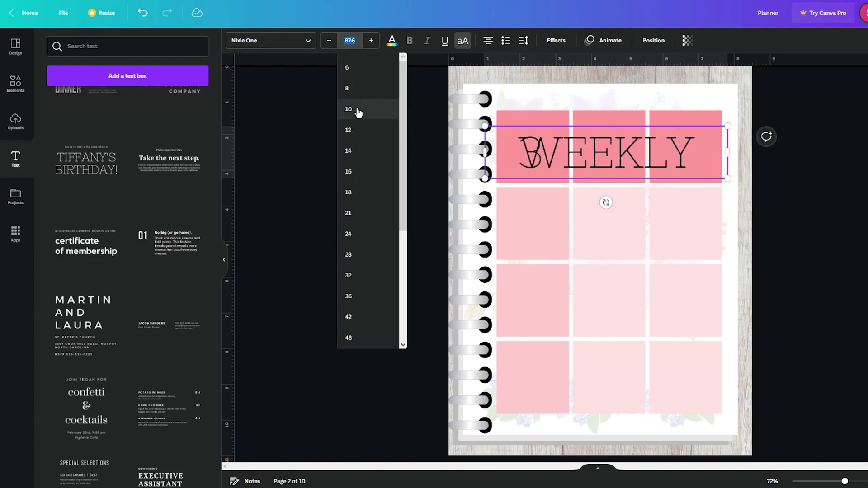
{"action": "left_click", "coordinate": [357, 278]}
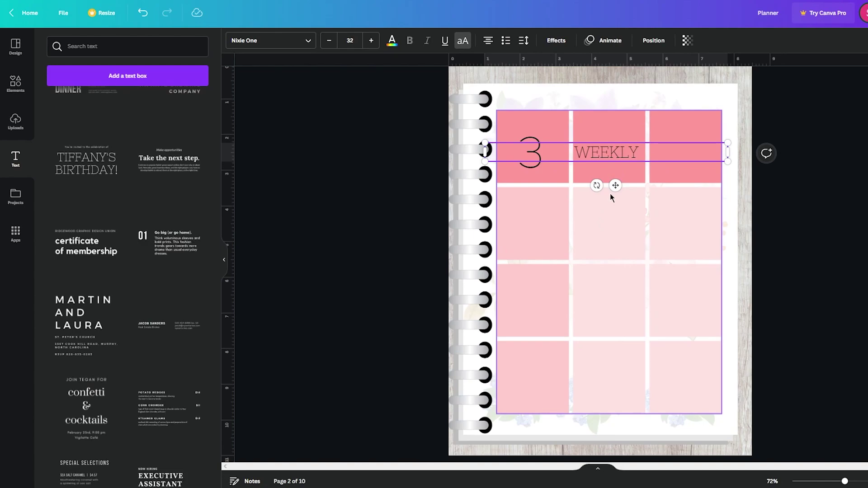
{"action": "left_click_drag", "start_coordinate": [615, 186], "coordinate": [622, 184]}
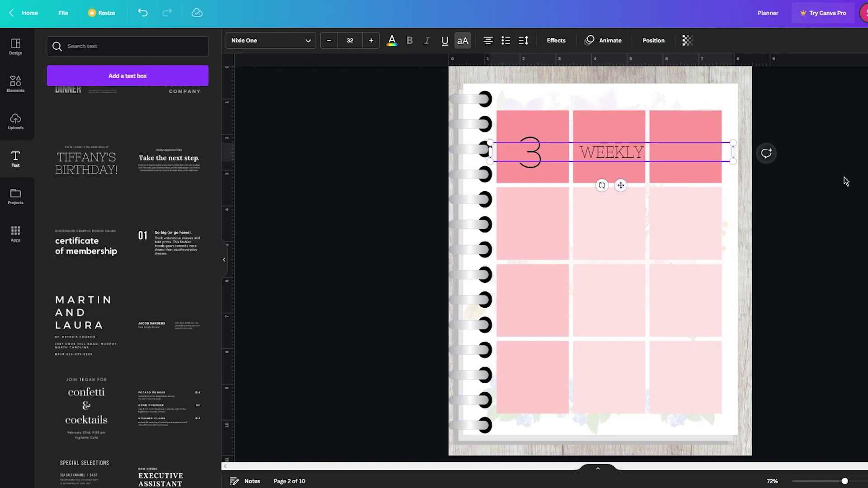
{"action": "left_click", "coordinate": [846, 181]}
{"action": "left_click_drag", "start_coordinate": [632, 153], "coordinate": [630, 152]}
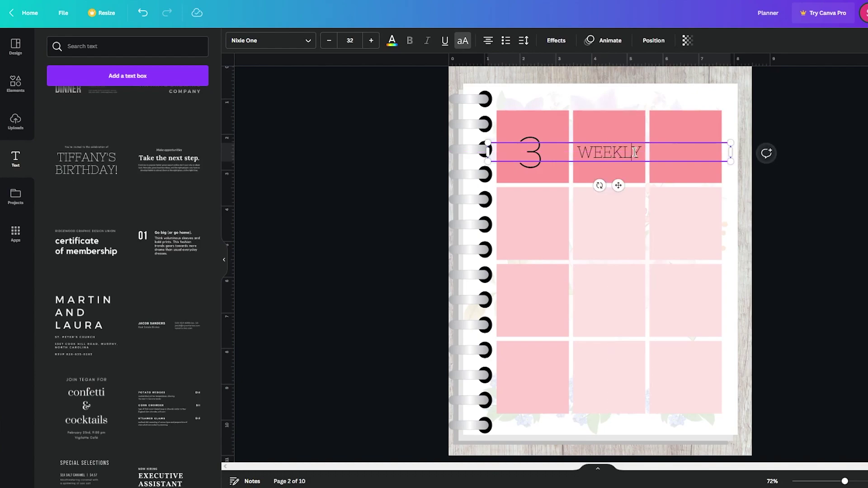
Replace the "WEEKLY" text in the middle header cell with "MONTHLY".
{"action": "double_click", "coordinate": [634, 152]}
{"action": "type", "text": "DAI"}
{"action": "key", "text": "BackSpace"}
{"action": "key", "text": "BackSpace"}
{"action": "key", "text": "BackSpace"}
{"action": "type", "text": "MONTHLY"}
Reduce the "MONTHLY" text to font size 26 so it fits centred within the middle header cell.
{"action": "left_click", "coordinate": [330, 42]}
{"action": "left_click", "coordinate": [330, 41]}
{"action": "left_click", "coordinate": [329, 41]}
{"action": "left_click", "coordinate": [330, 41]}
{"action": "left_click", "coordinate": [330, 41]}
{"action": "left_click", "coordinate": [329, 41]}
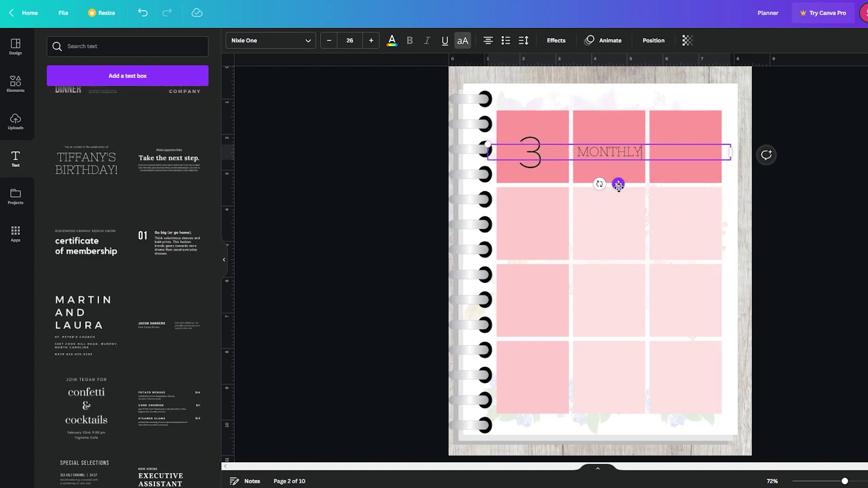
{"action": "left_click", "coordinate": [847, 184]}
{"action": "left_click", "coordinate": [631, 156]}
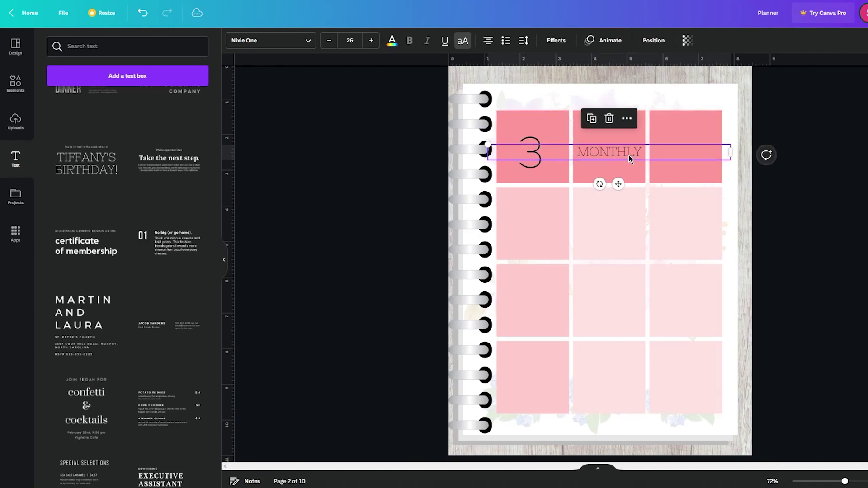
{"action": "left_click_drag", "start_coordinate": [630, 155], "coordinate": [629, 155]}
{"action": "left_click", "coordinate": [820, 175]}
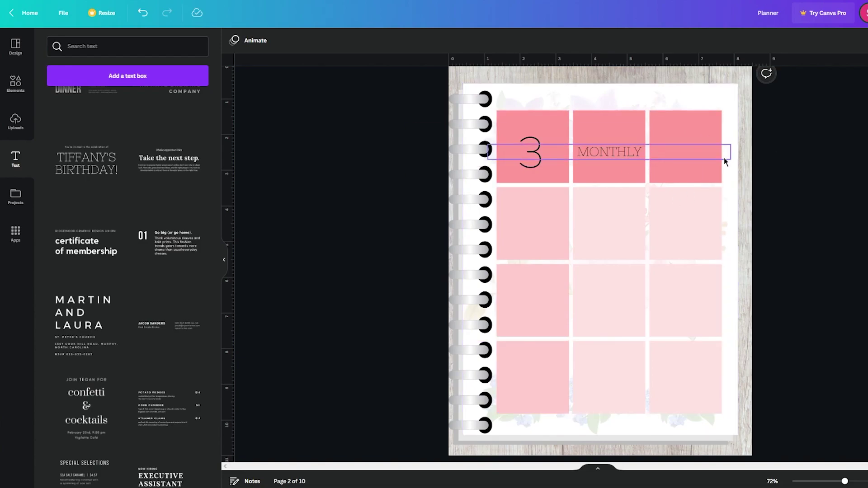
Duplicate the "MONTHLY" text and centre the copy in the third header cell, level with the original.
{"action": "left_click_drag", "start_coordinate": [425, 138], "coordinate": [722, 174]}
{"action": "left_click", "coordinate": [590, 151]}
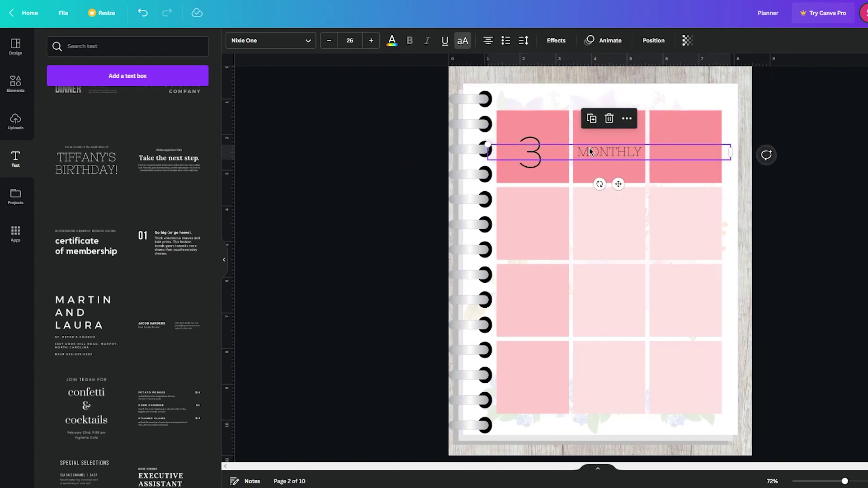
{"action": "left_click", "coordinate": [591, 119]}
{"action": "left_click_drag", "start_coordinate": [618, 183], "coordinate": [699, 182]}
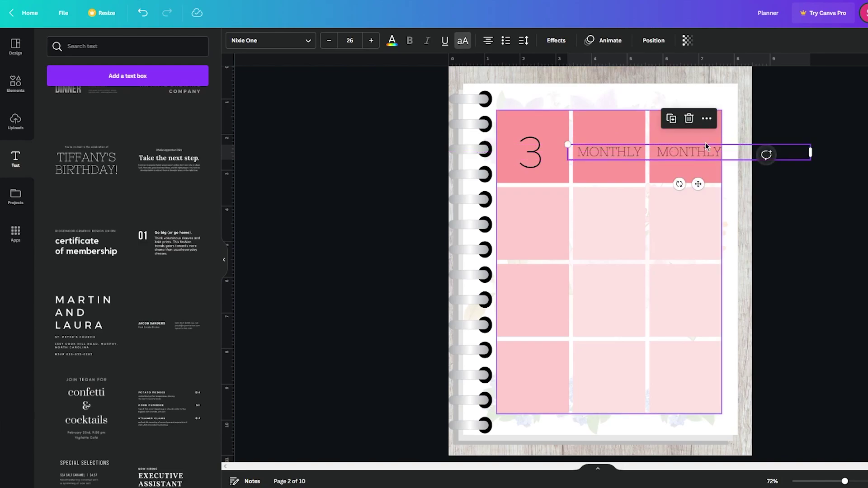
{"action": "left_click", "coordinate": [692, 146]}
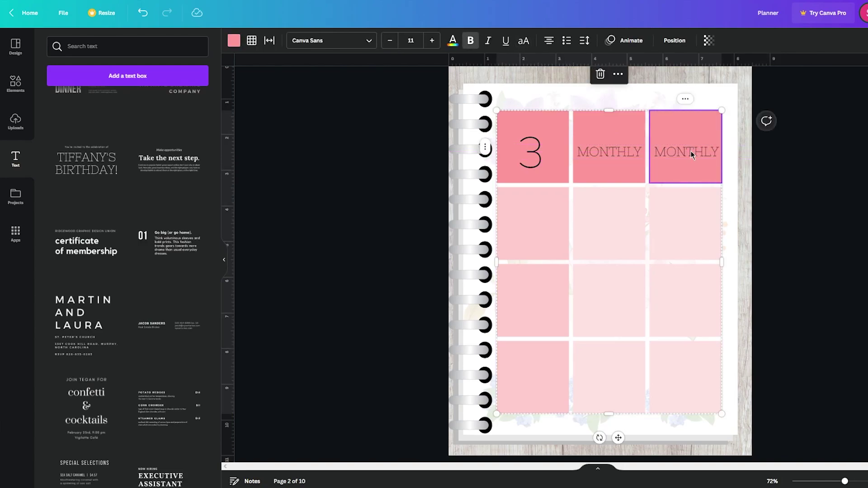
{"action": "left_click", "coordinate": [774, 170]}
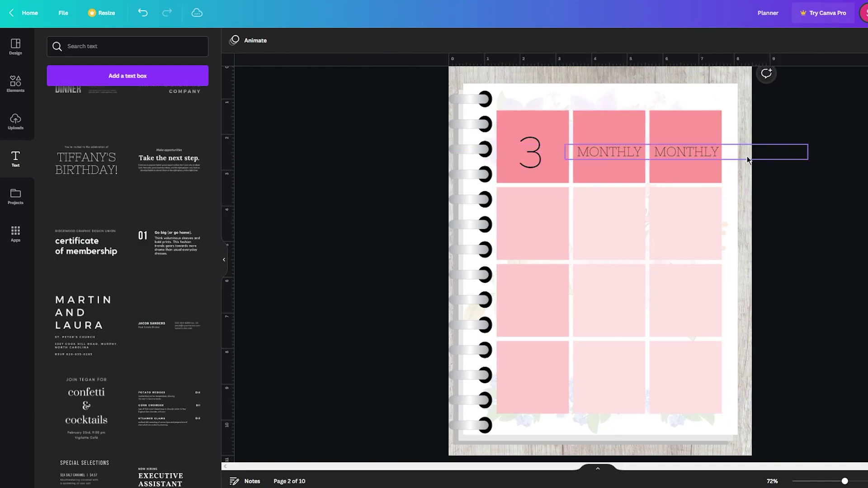
Change the copied text in the third header cell to "PLANNER" and deselect it.
{"action": "left_click", "coordinate": [717, 154]}
{"action": "left_click_drag", "start_coordinate": [720, 153], "coordinate": [656, 152]}
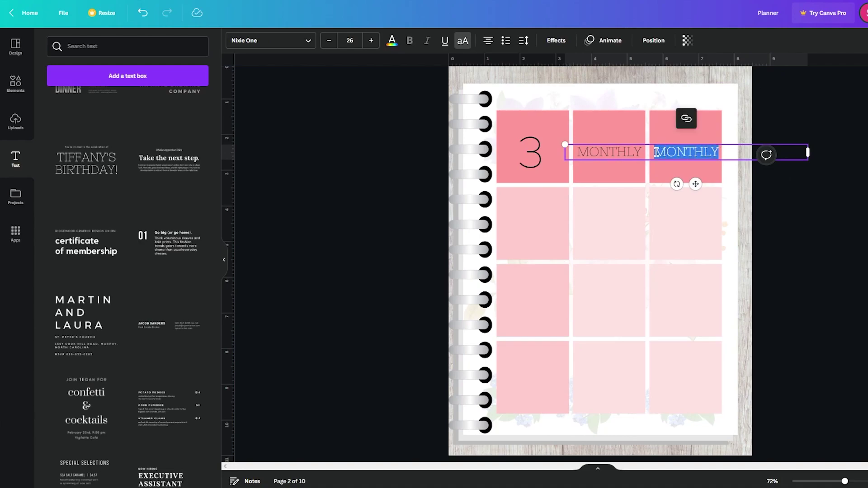
{"action": "type", "text": "PLANNER"}
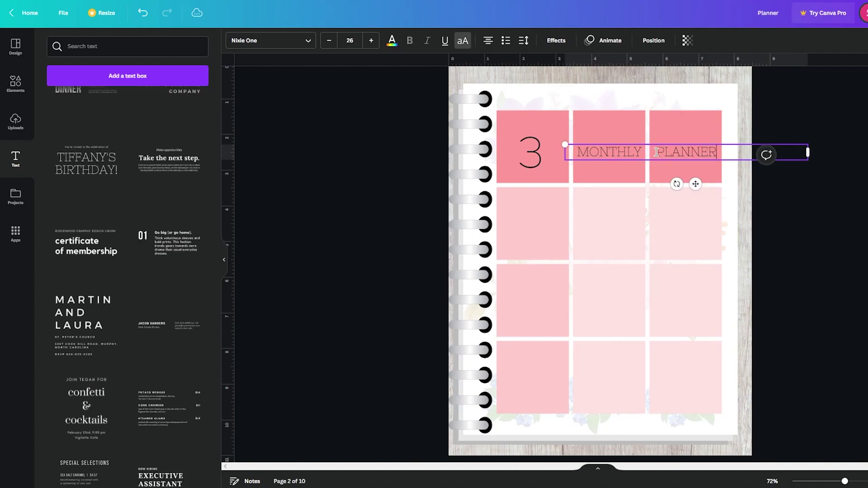
{"action": "left_click", "coordinate": [706, 173]}
{"action": "left_click", "coordinate": [837, 156]}
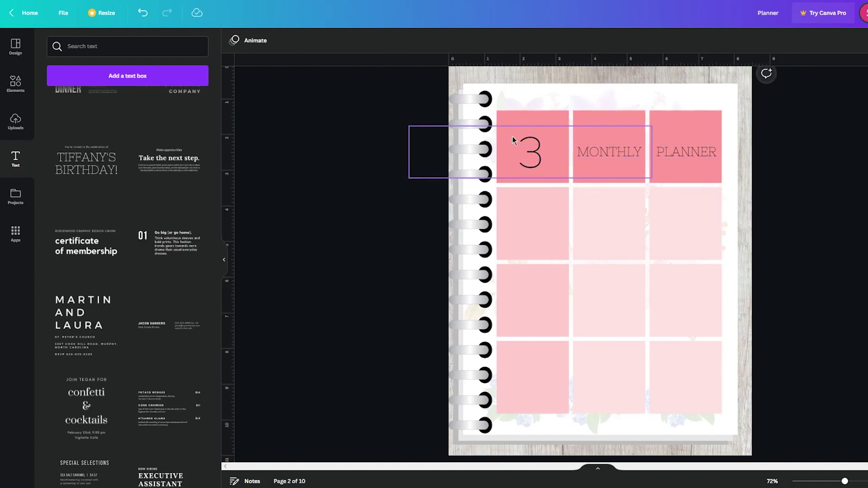
{"action": "left_click", "coordinate": [487, 135]}
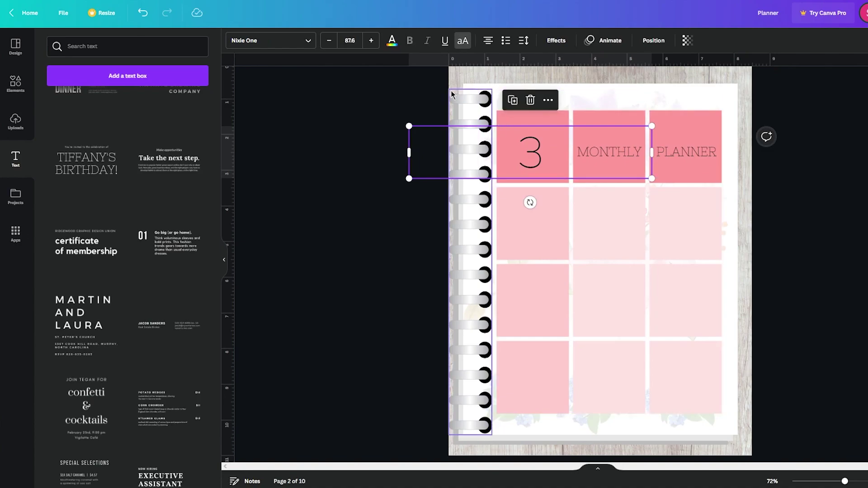
{"action": "left_click", "coordinate": [393, 103]}
{"action": "left_click", "coordinate": [775, 164]}
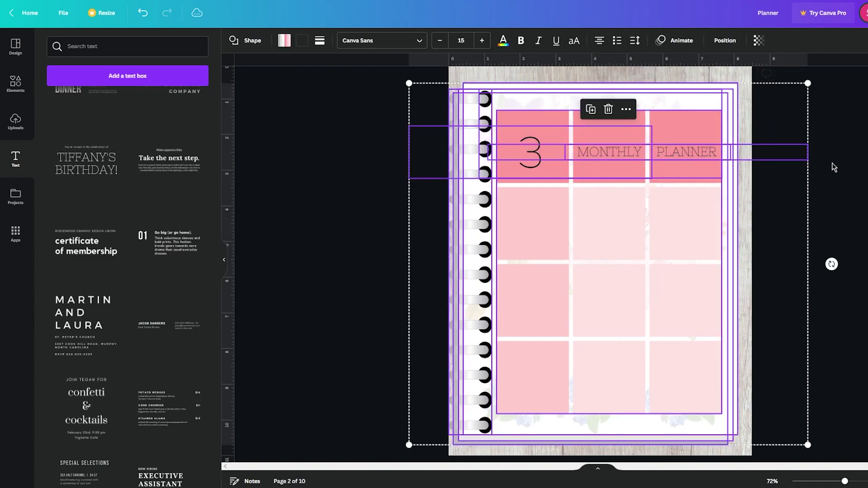
{"action": "key", "text": "Escape"}
Duplicate the header "3" into the first cell of the second row and change the copy to "4".
{"action": "left_click", "coordinate": [521, 139]}
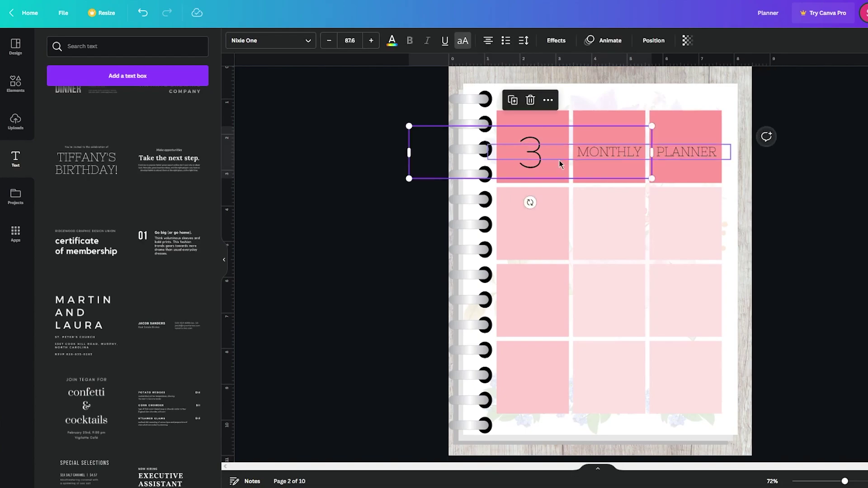
{"action": "key", "text": "ctrl+d"}
{"action": "left_click_drag", "start_coordinate": [542, 165], "coordinate": [535, 229]}
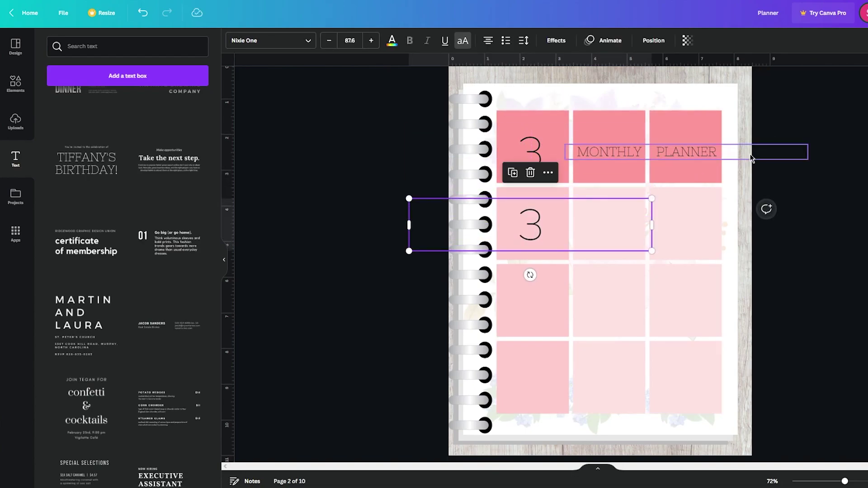
{"action": "double_click", "coordinate": [534, 230]}
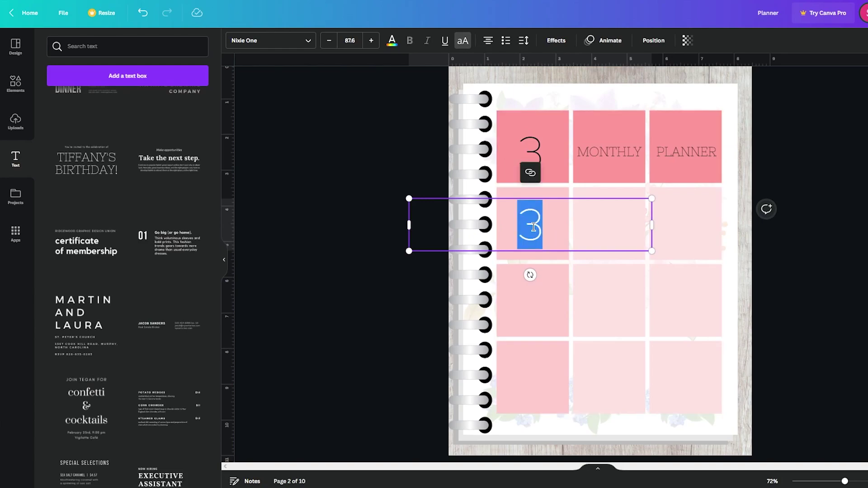
{"action": "type", "text": "4"}
{"action": "left_click", "coordinate": [560, 172]}
Duplicate the "4" into the first cell of the third row and change the copy to "8".
{"action": "left_click", "coordinate": [529, 231]}
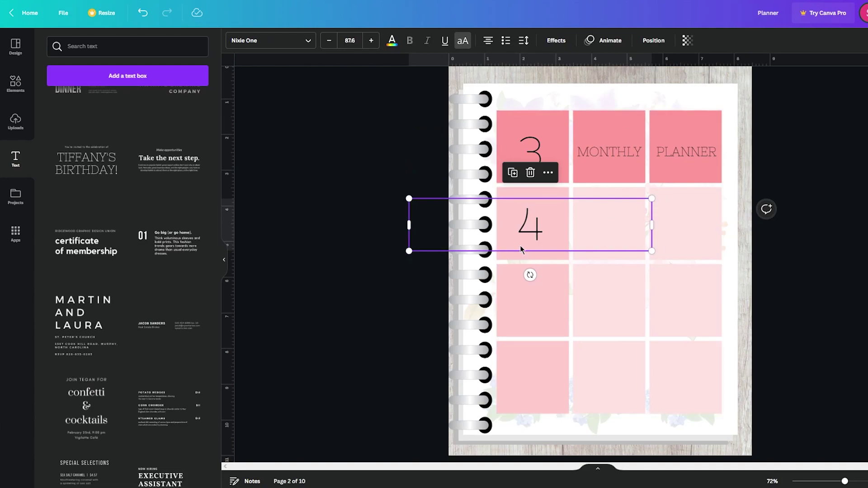
{"action": "key", "text": "ctrl+d"}
{"action": "left_click_drag", "start_coordinate": [545, 229], "coordinate": [540, 298]}
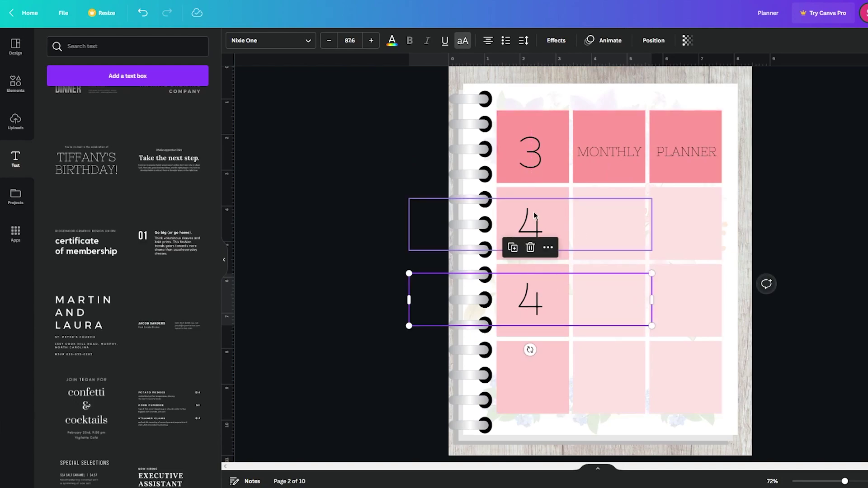
{"action": "double_click", "coordinate": [538, 312]}
{"action": "type", "text": "8"}
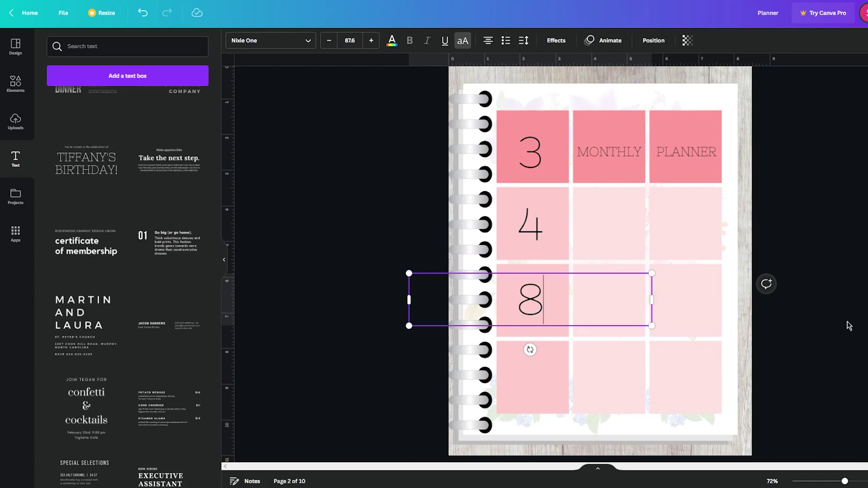
{"action": "left_click", "coordinate": [848, 325]}
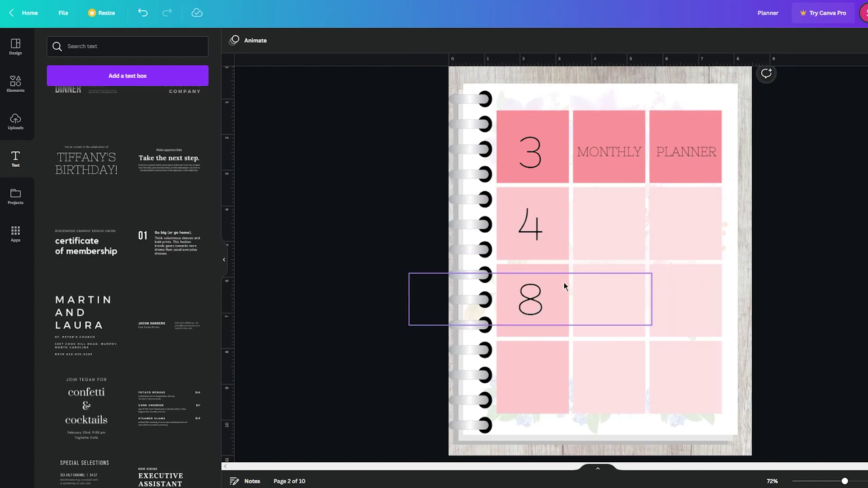
Duplicate the "8" into the first cell of the fourth row and change the copy to "38".
{"action": "left_click", "coordinate": [537, 306]}
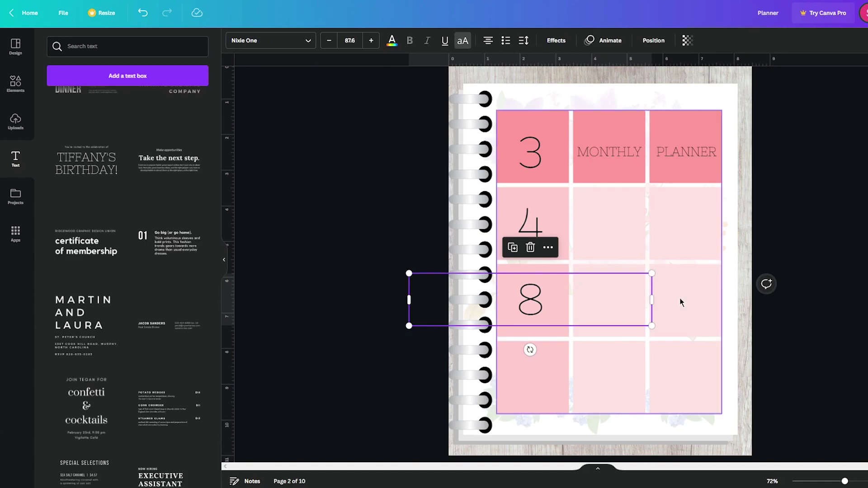
{"action": "left_click_drag", "start_coordinate": [610, 302], "coordinate": [617, 308]}
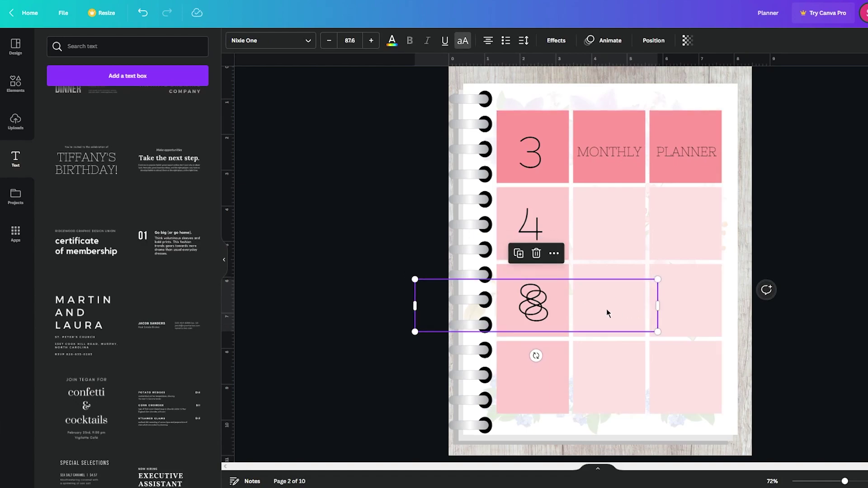
{"action": "left_click_drag", "start_coordinate": [530, 306], "coordinate": [522, 373]}
{"action": "double_click", "coordinate": [554, 380]}
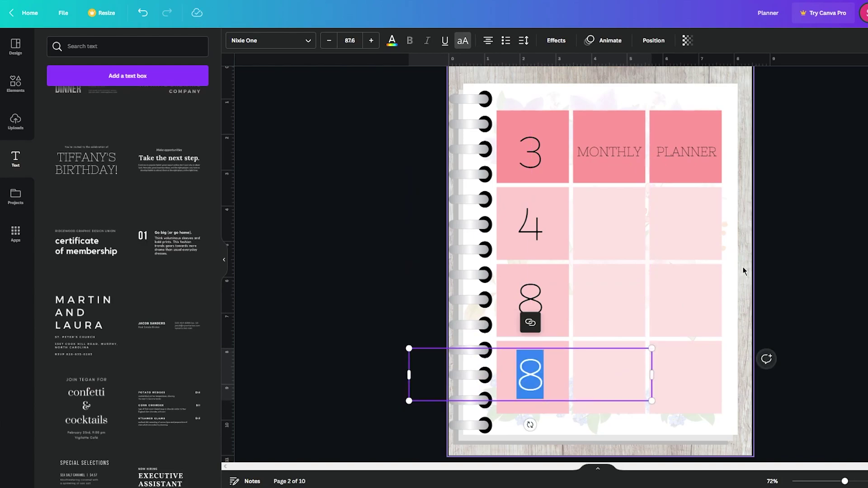
{"action": "type", "text": "38"}
{"action": "left_click", "coordinate": [759, 261]}
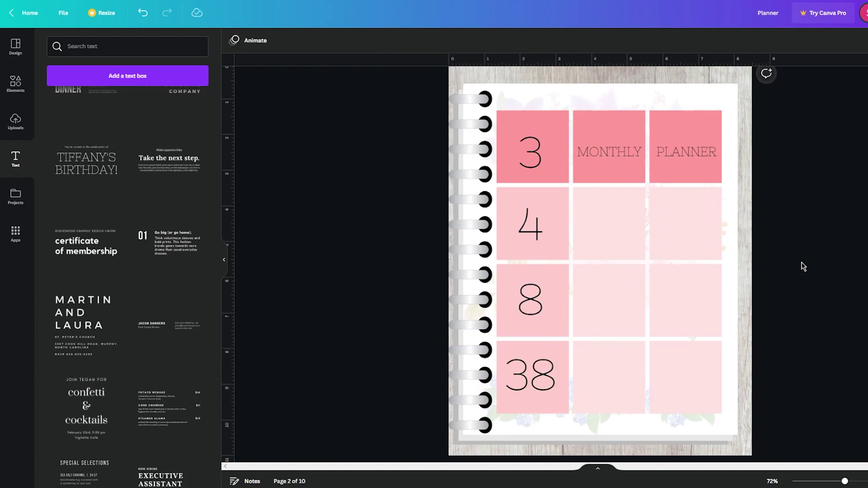
{"action": "left_click", "coordinate": [627, 155]}
{"action": "key", "text": "ctrl+d"}
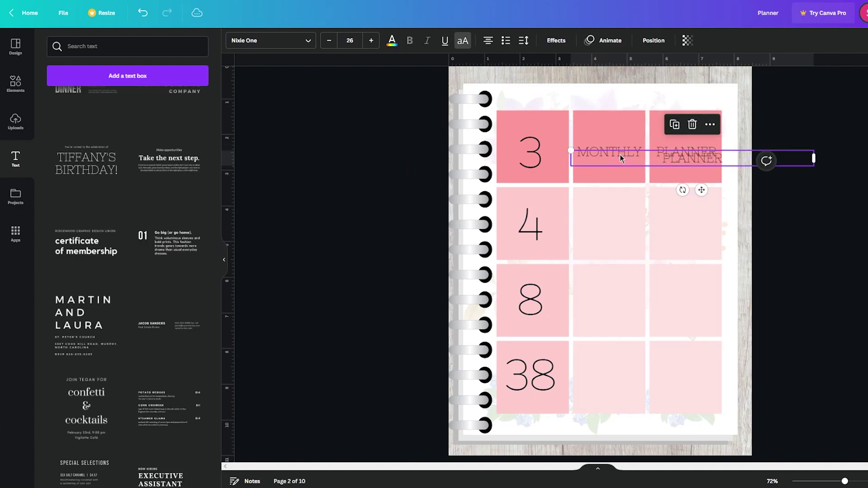
{"action": "key", "text": "ctrl+z"}
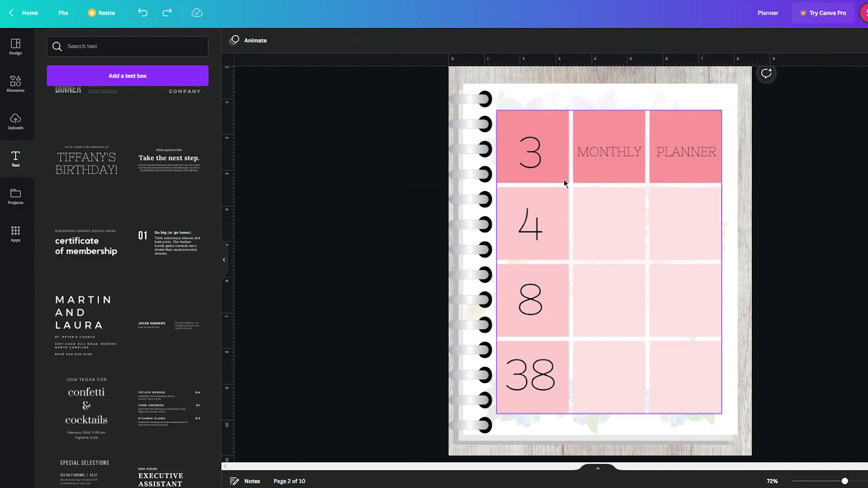
{"action": "left_click_drag", "start_coordinate": [690, 155], "coordinate": [690, 191]}
{"action": "left_click", "coordinate": [603, 147]}
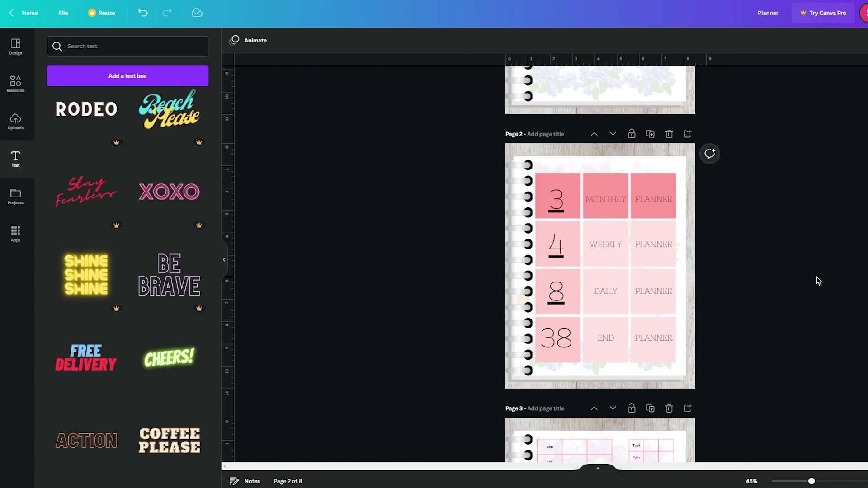
Review the cover, the filled index table on page 2 and the month and task tables on page 3.
{"action": "scroll", "coordinate": [690, 191], "scroll_direction": "up", "scroll_amount": 5}
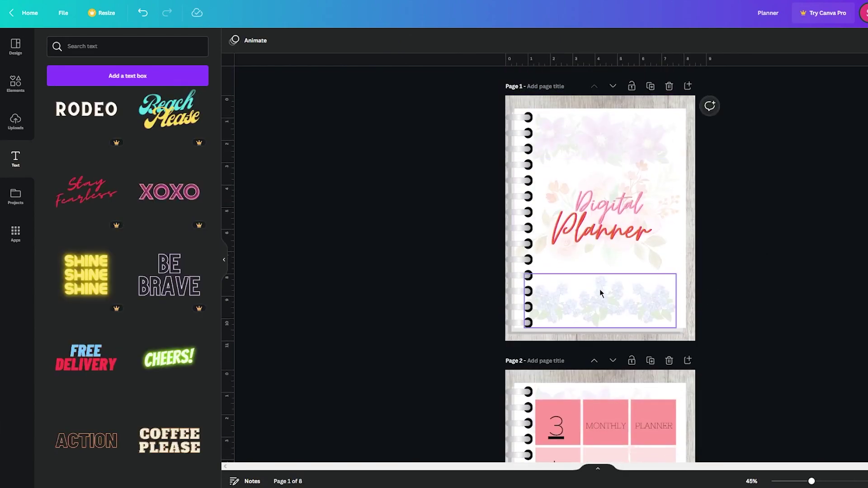
{"action": "scroll", "coordinate": [600, 289], "scroll_direction": "up", "scroll_amount": 2}
{"action": "scroll", "coordinate": [599, 289], "scroll_direction": "down", "scroll_amount": 8}
{"action": "scroll", "coordinate": [548, 153], "scroll_direction": "up", "scroll_amount": 2}
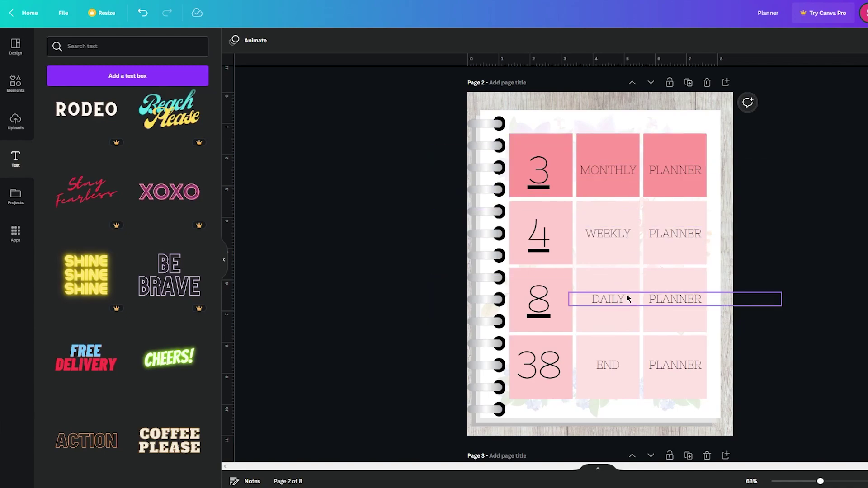
{"action": "scroll", "coordinate": [609, 360], "scroll_direction": "down", "scroll_amount": 5}
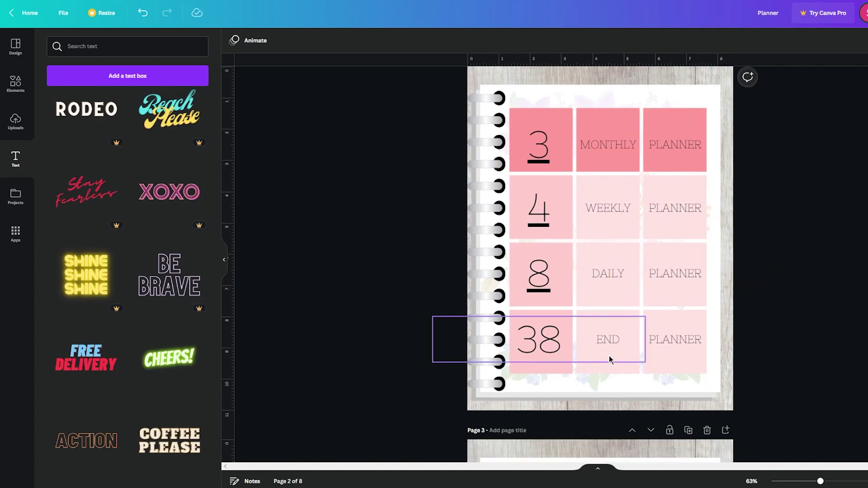
{"action": "scroll", "coordinate": [609, 359], "scroll_direction": "up", "scroll_amount": 6}
{"action": "scroll", "coordinate": [609, 357], "scroll_direction": "down", "scroll_amount": 8}
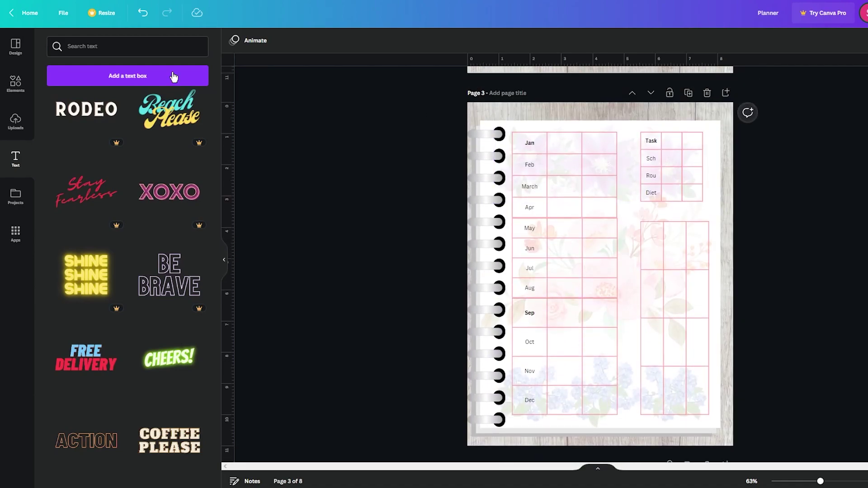
Search the elements library for "tables".
{"action": "left_click", "coordinate": [15, 83]}
{"action": "left_click", "coordinate": [110, 43]}
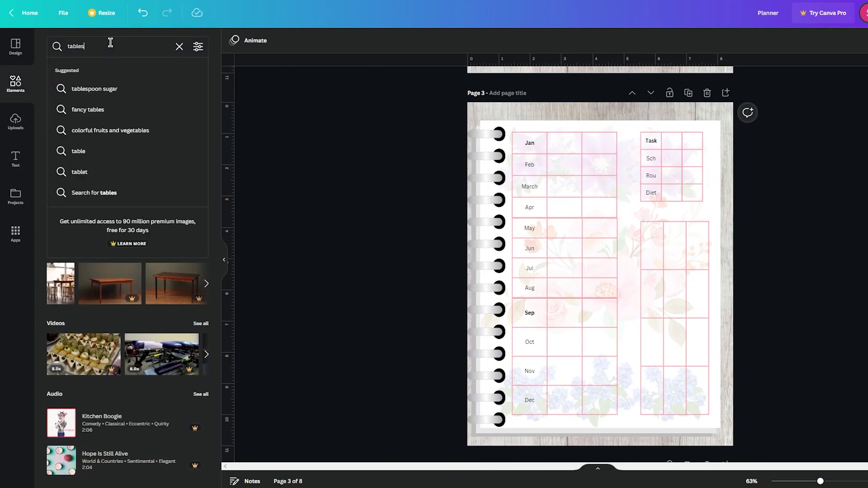
{"action": "left_click", "coordinate": [308, 223]}
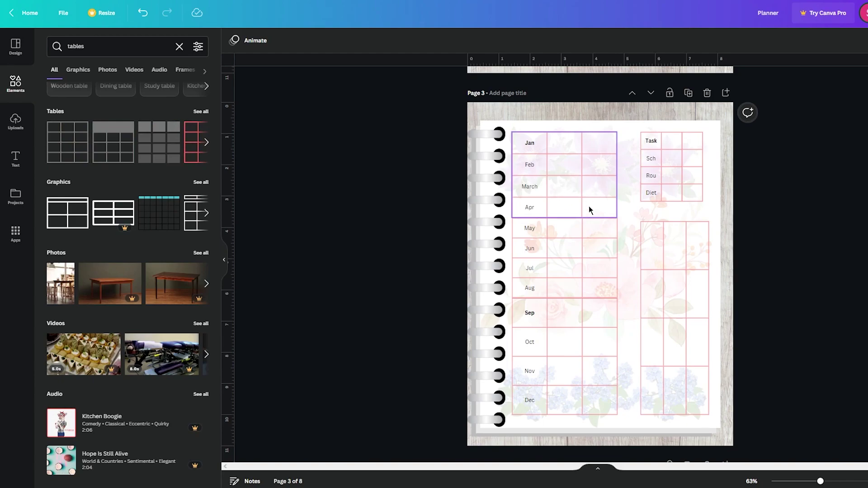
Examine the month table on page 3 and the weekday tables on pages 4 to 8, including the "DAILY PLANNER" page.
{"action": "scroll", "coordinate": [560, 172], "scroll_direction": "up", "scroll_amount": 5}
{"action": "scroll", "coordinate": [560, 172], "scroll_direction": "down", "scroll_amount": 2}
{"action": "scroll", "coordinate": [560, 172], "scroll_direction": "down", "scroll_amount": 4}
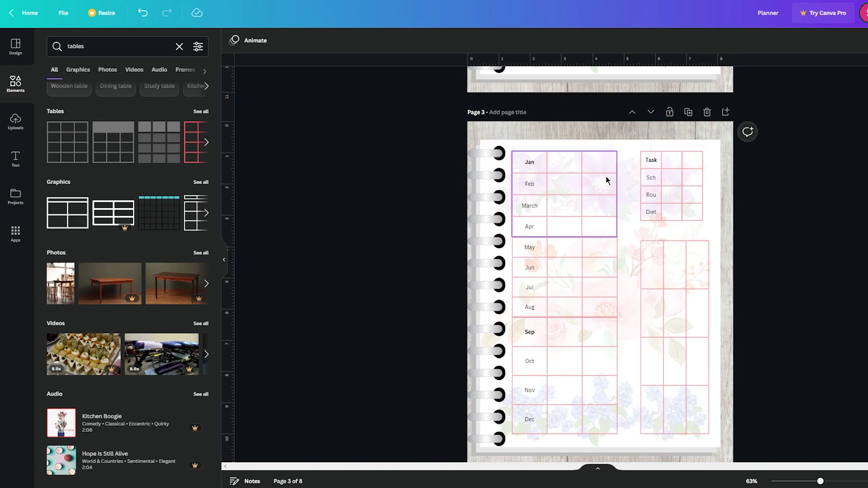
{"action": "scroll", "coordinate": [421, 158], "scroll_direction": "down", "scroll_amount": 5}
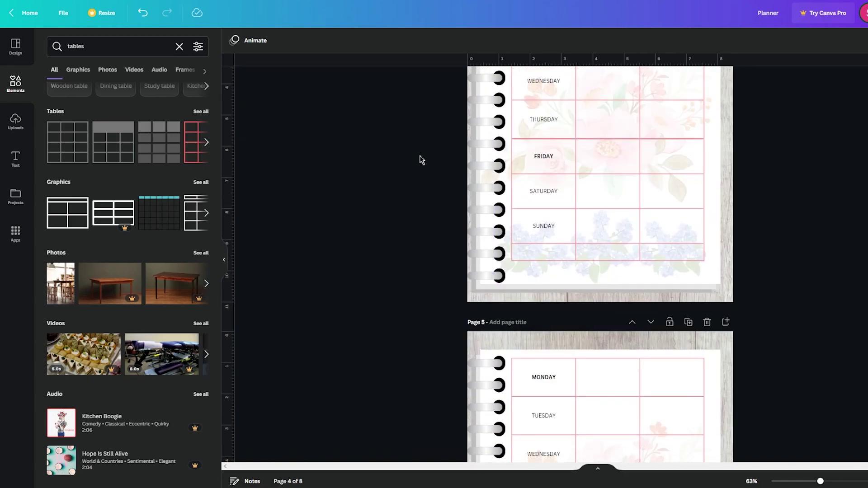
{"action": "scroll", "coordinate": [609, 194], "scroll_direction": "up", "scroll_amount": 1}
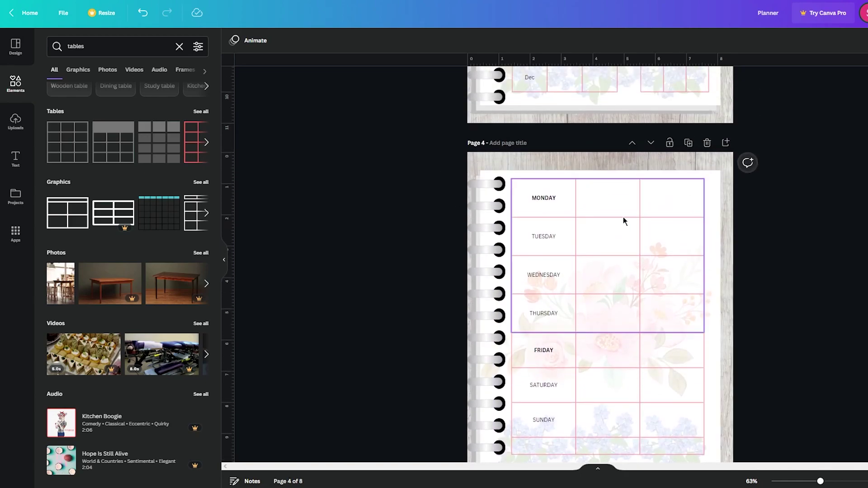
{"action": "scroll", "coordinate": [623, 267], "scroll_direction": "down", "scroll_amount": 2}
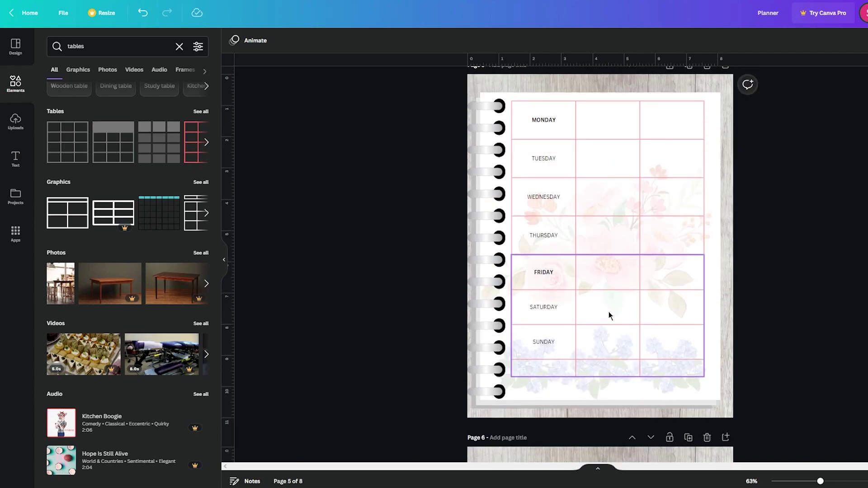
{"action": "scroll", "coordinate": [608, 315], "scroll_direction": "down", "scroll_amount": 5}
{"action": "scroll", "coordinate": [608, 315], "scroll_direction": "down", "scroll_amount": 10}
{"action": "scroll", "coordinate": [609, 315], "scroll_direction": "up", "scroll_amount": 2}
{"action": "scroll", "coordinate": [608, 315], "scroll_direction": "down", "scroll_amount": 1}
{"action": "scroll", "coordinate": [608, 315], "scroll_direction": "up", "scroll_amount": 1}
{"action": "scroll", "coordinate": [609, 315], "scroll_direction": "up", "scroll_amount": 3}
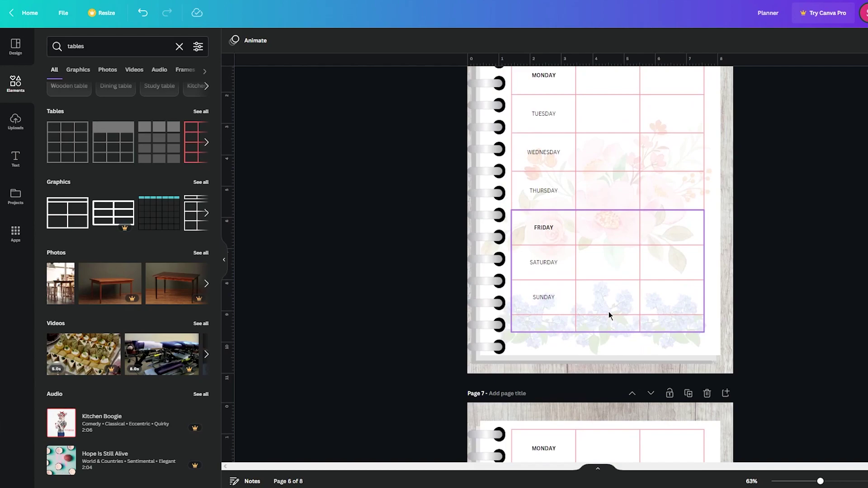
{"action": "scroll", "coordinate": [608, 315], "scroll_direction": "down", "scroll_amount": 13}
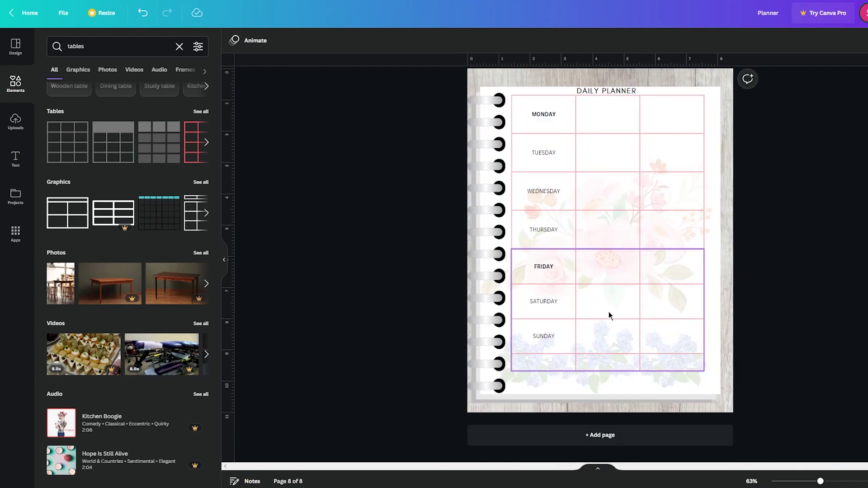
{"action": "scroll", "coordinate": [717, 202], "scroll_direction": "up", "scroll_amount": 1}
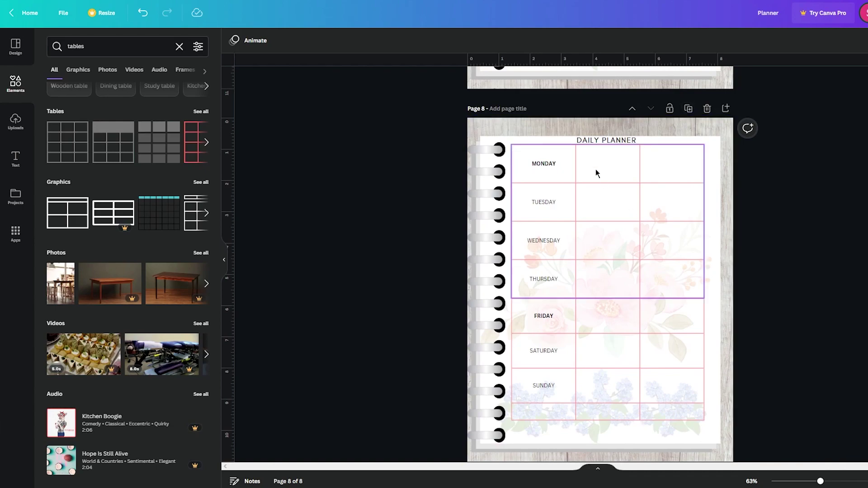
Open the link settings of the underlined "3" on page 2, check which document page it targets, and close them.
{"action": "scroll", "coordinate": [602, 244], "scroll_direction": "up", "scroll_amount": 20}
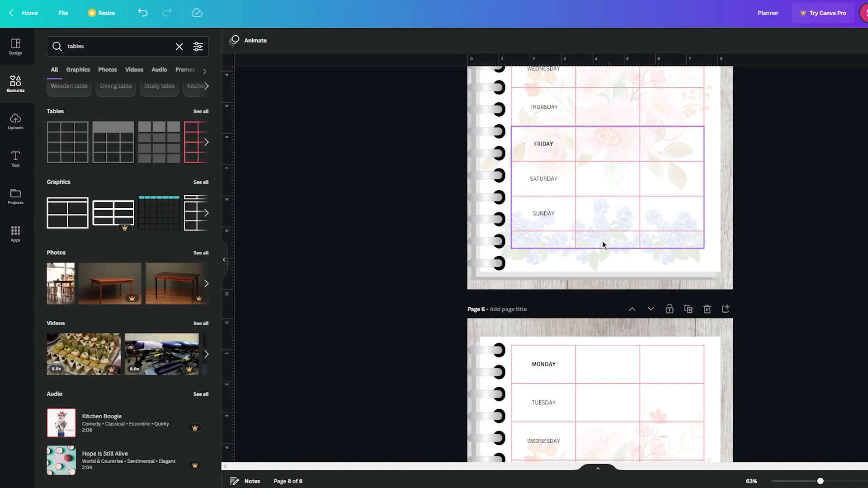
{"action": "scroll", "coordinate": [602, 245], "scroll_direction": "up", "scroll_amount": 7}
{"action": "scroll", "coordinate": [602, 245], "scroll_direction": "down", "scroll_amount": 9}
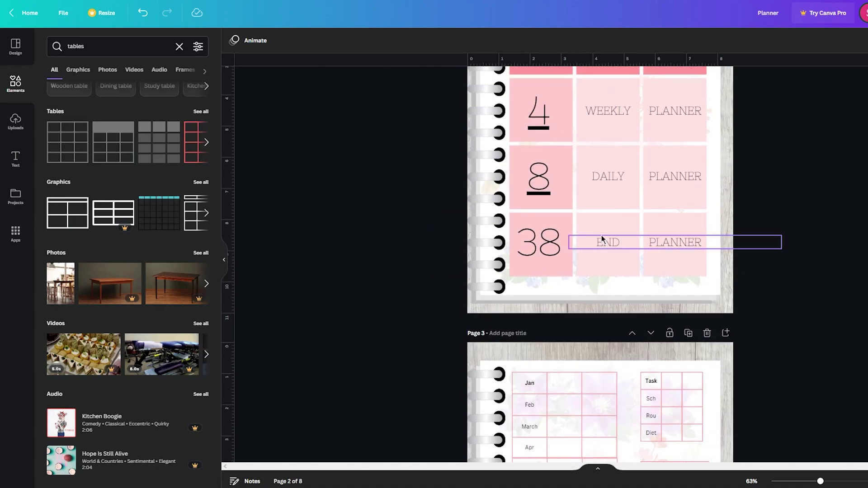
{"action": "scroll", "coordinate": [590, 182], "scroll_direction": "up", "scroll_amount": 2}
{"action": "scroll", "coordinate": [591, 182], "scroll_direction": "up", "scroll_amount": 1}
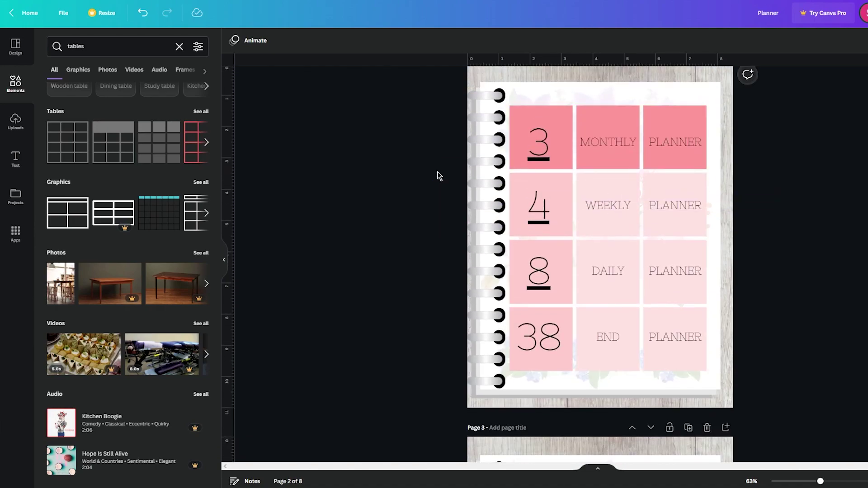
{"action": "left_click", "coordinate": [534, 148]}
{"action": "left_click_drag", "start_coordinate": [533, 148], "coordinate": [480, 147]}
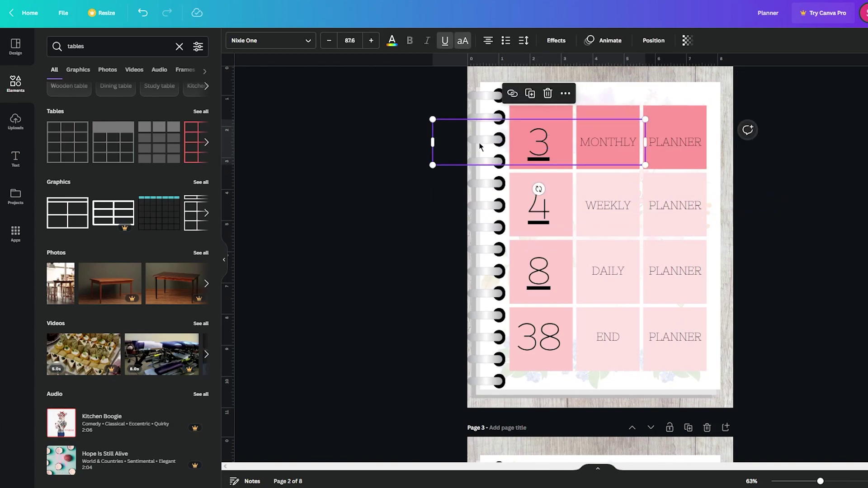
{"action": "left_click", "coordinate": [565, 94]}
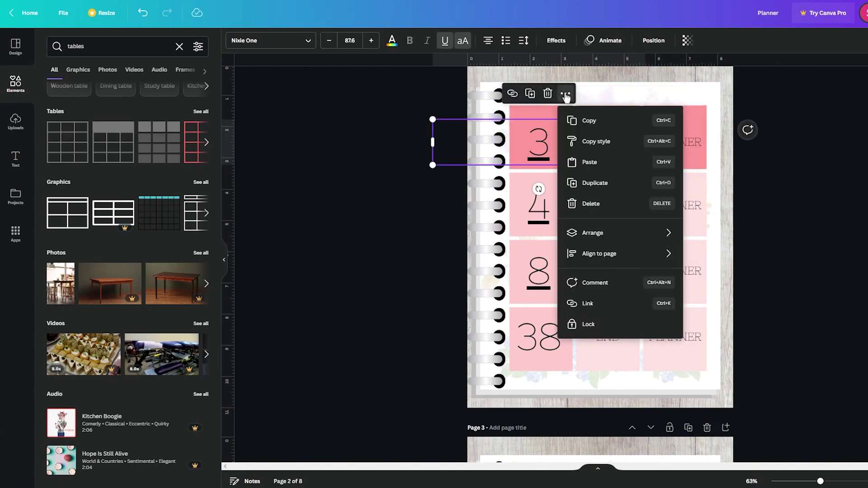
{"action": "left_click", "coordinate": [588, 303]}
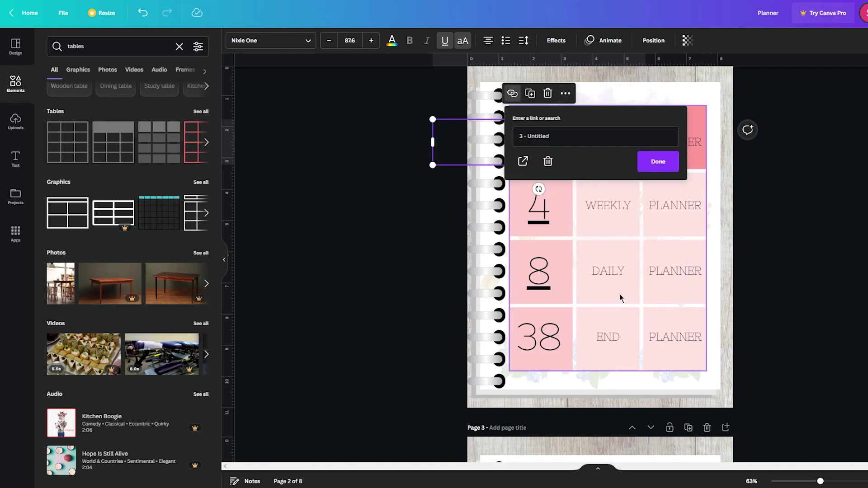
{"action": "left_click", "coordinate": [571, 137]}
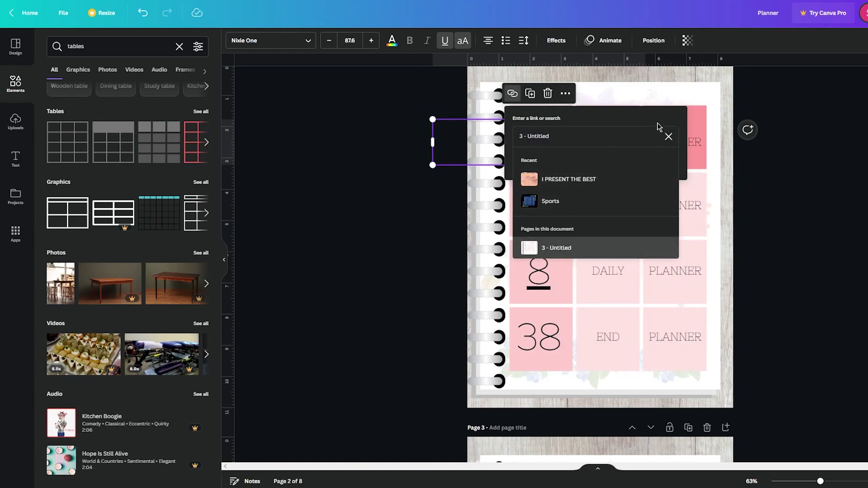
{"action": "left_click", "coordinate": [811, 167]}
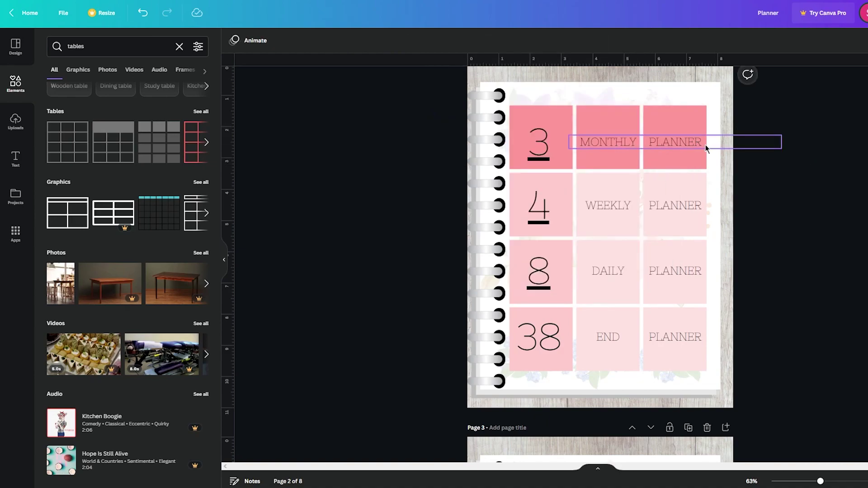
Download all eight pages of the planner as a PDF Standard file.
{"action": "scroll", "coordinate": [705, 144], "scroll_direction": "down", "scroll_amount": 20}
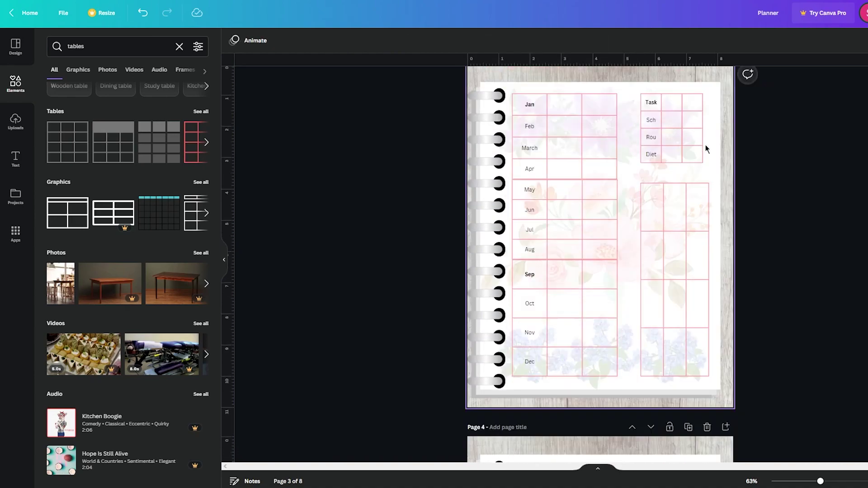
{"action": "scroll", "coordinate": [706, 145], "scroll_direction": "up", "scroll_amount": 15}
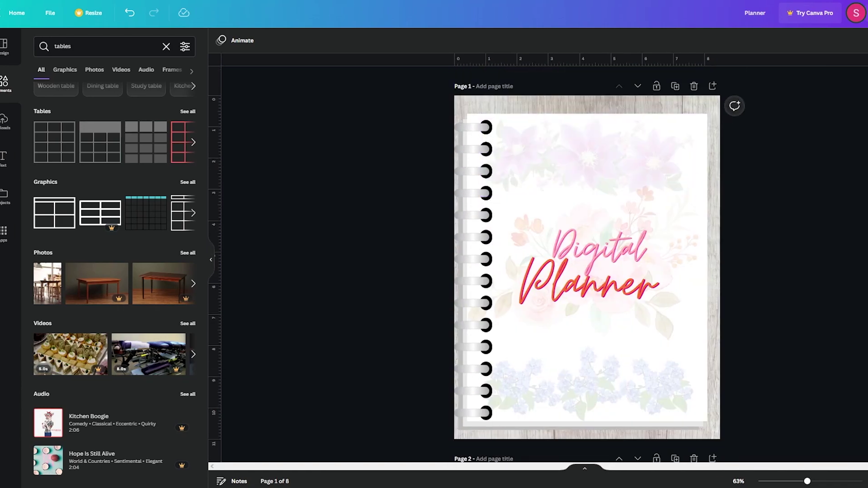
{"action": "left_click", "coordinate": [847, 15]}
{"action": "left_click", "coordinate": [704, 262]}
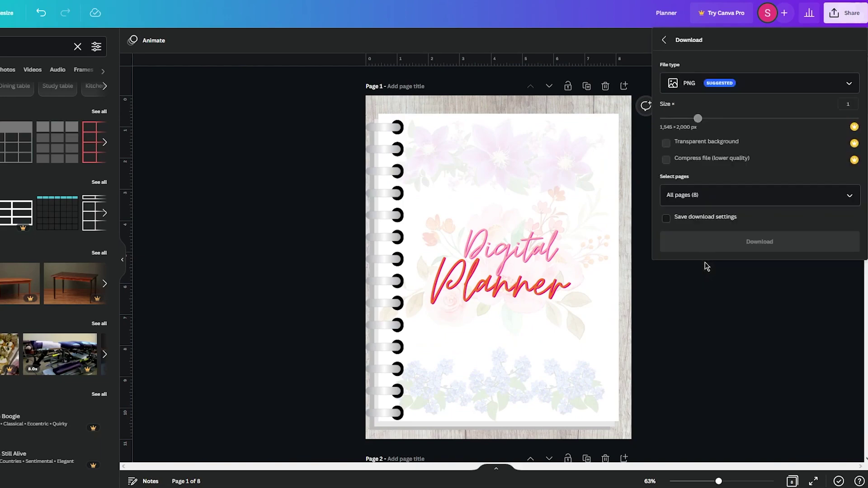
{"action": "left_click", "coordinate": [726, 93]}
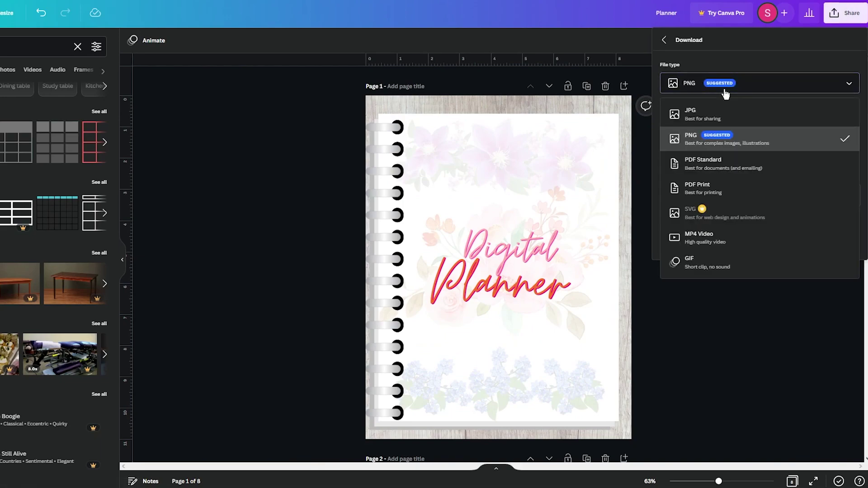
{"action": "left_click", "coordinate": [719, 168]}
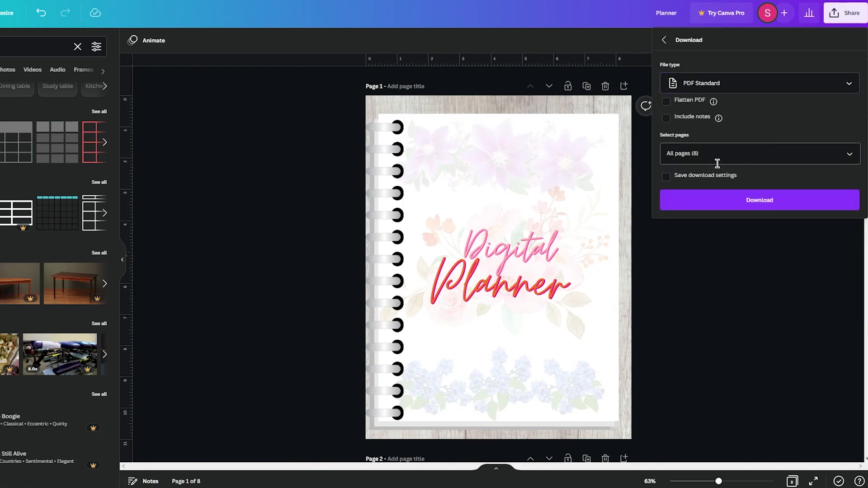
{"action": "left_click", "coordinate": [730, 276]}
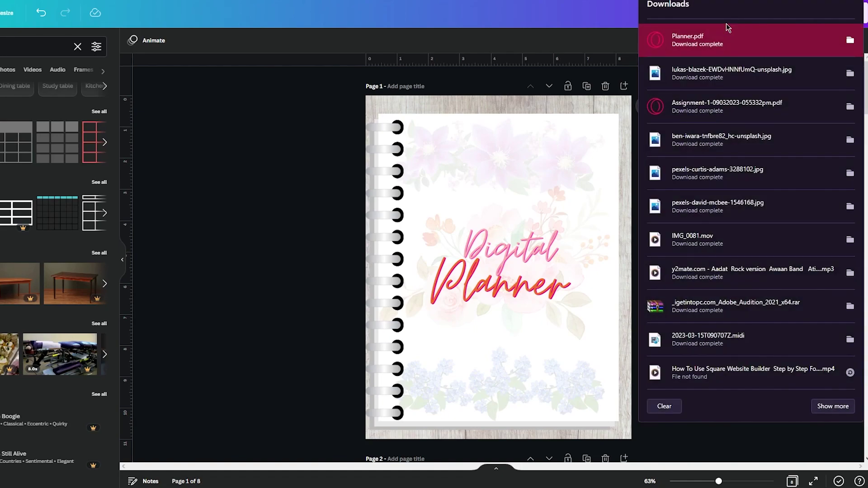
Open the downloaded Planner.pdf in the browser's PDF viewer and review its cover, index, month table and weekday pages.
{"action": "left_click", "coordinate": [711, 51]}
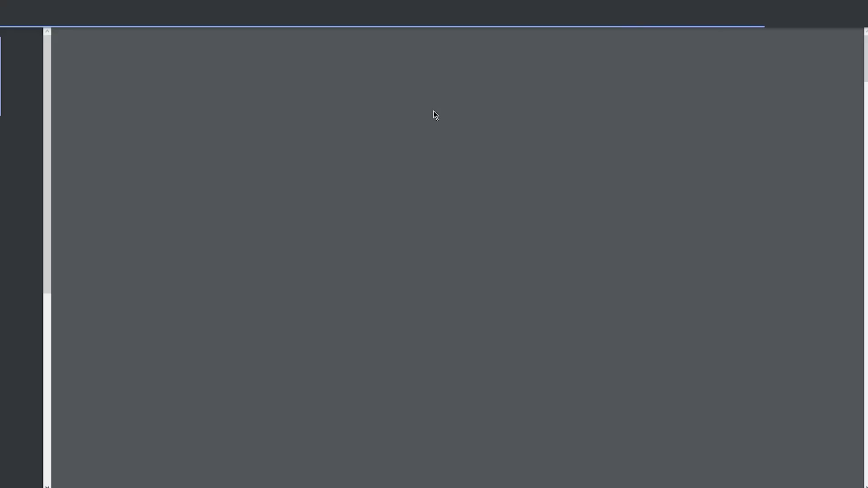
{"action": "scroll", "coordinate": [460, 110], "scroll_direction": "down", "scroll_amount": 20}
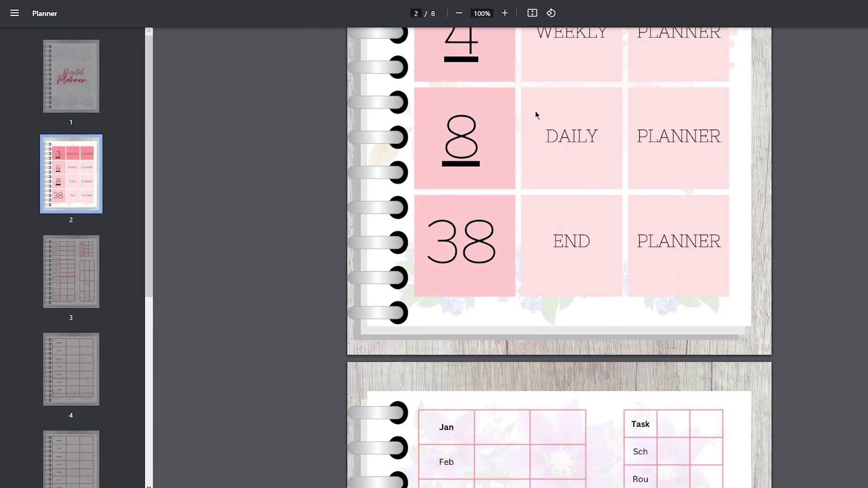
{"action": "scroll", "coordinate": [535, 111], "scroll_direction": "down", "scroll_amount": 20}
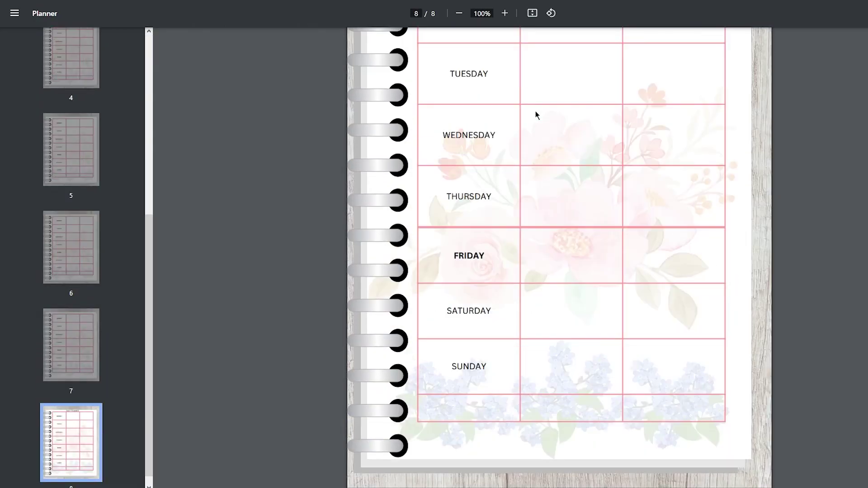
{"action": "scroll", "coordinate": [535, 111], "scroll_direction": "down", "scroll_amount": 3, "text": "ctrl"}
{"action": "scroll", "coordinate": [535, 111], "scroll_direction": "up", "scroll_amount": 20}
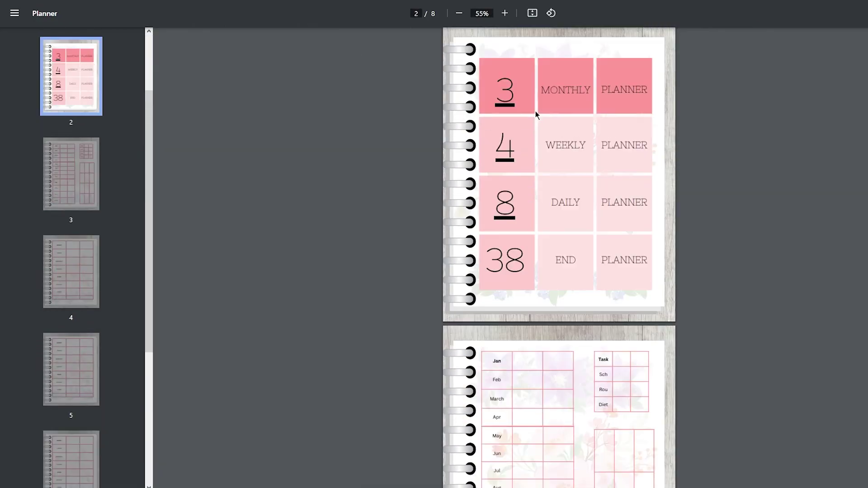
{"action": "scroll", "coordinate": [535, 110], "scroll_direction": "up", "scroll_amount": 3, "text": "ctrl"}
{"action": "scroll", "coordinate": [535, 111], "scroll_direction": "up", "scroll_amount": 10}
{"action": "scroll", "coordinate": [535, 111], "scroll_direction": "down", "scroll_amount": 9}
{"action": "scroll", "coordinate": [535, 111], "scroll_direction": "down", "scroll_amount": 2}
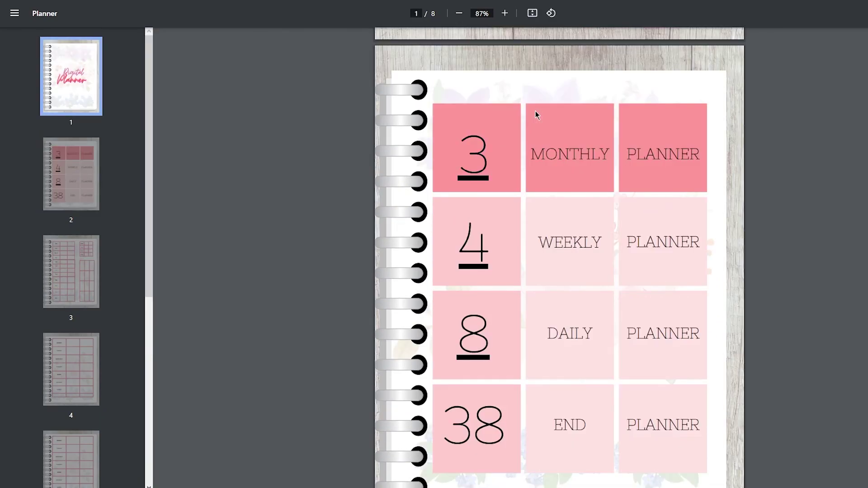
{"action": "scroll", "coordinate": [535, 110], "scroll_direction": "up", "scroll_amount": 11}
{"action": "scroll", "coordinate": [535, 110], "scroll_direction": "down", "scroll_amount": 20}
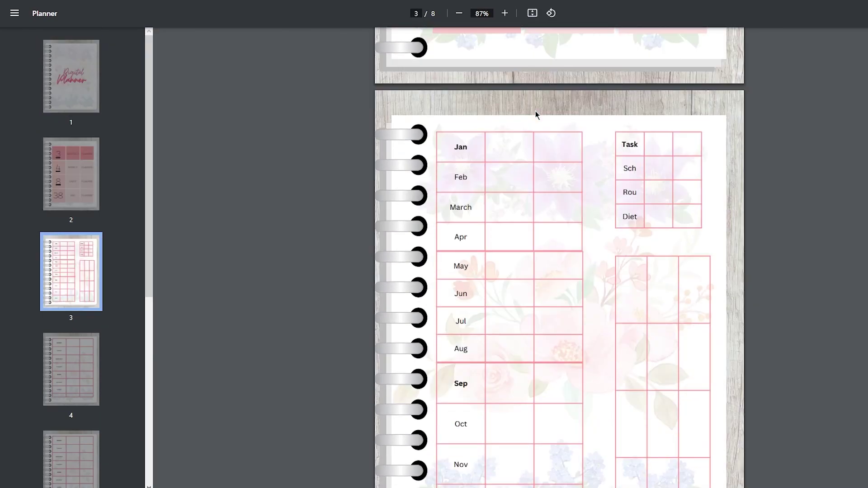
Test the linked "8" in the PDF's page 2 index, check the page it opens, and return to the index.
{"action": "scroll", "coordinate": [535, 115], "scroll_direction": "up", "scroll_amount": 10}
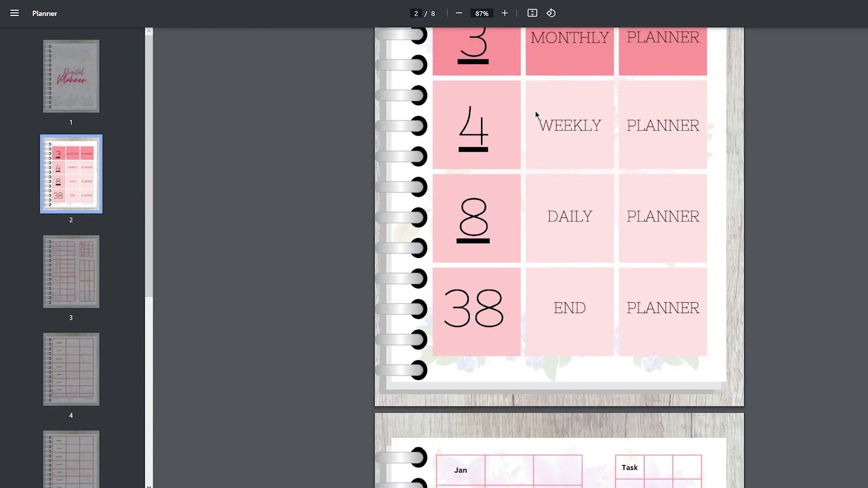
{"action": "scroll", "coordinate": [536, 114], "scroll_direction": "up", "scroll_amount": 3}
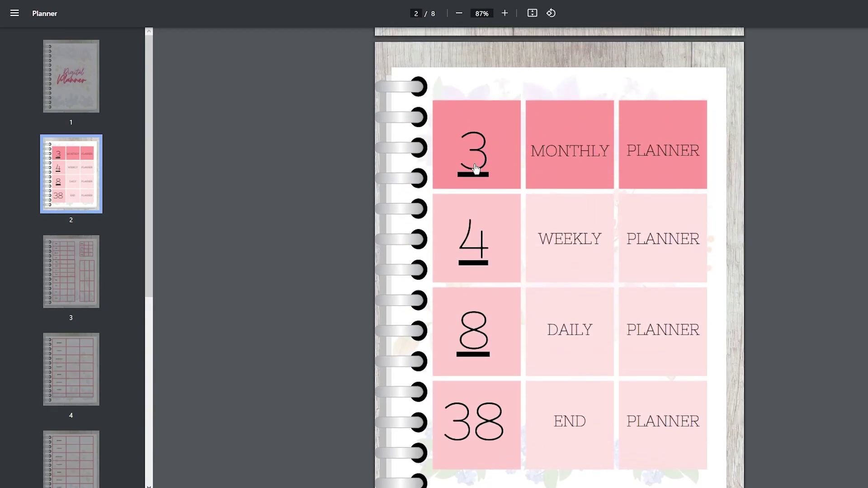
{"action": "left_click", "coordinate": [474, 321]}
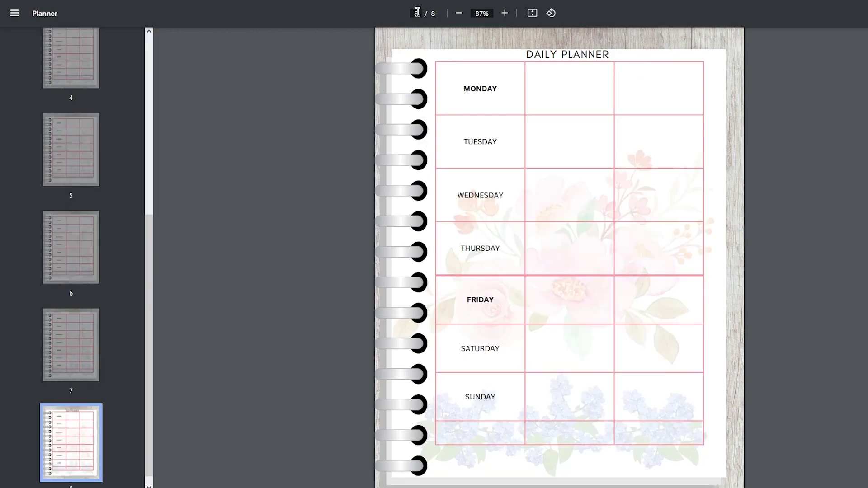
{"action": "scroll", "coordinate": [517, 280], "scroll_direction": "up", "scroll_amount": 20}
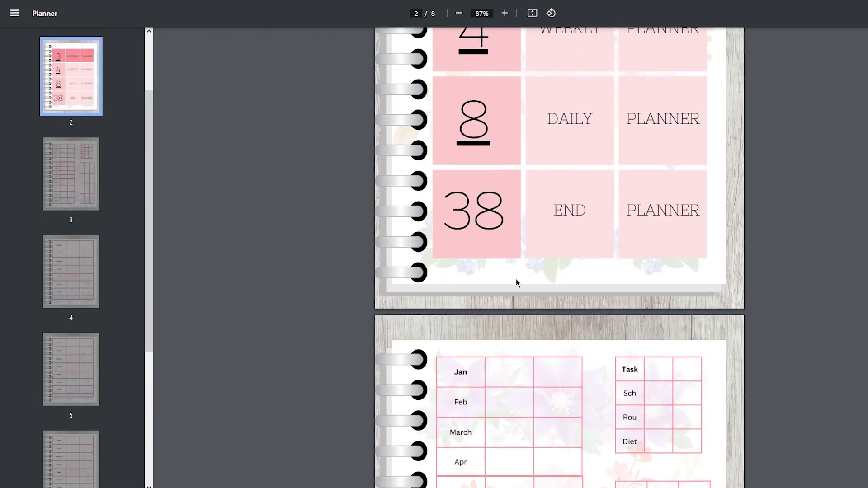
{"action": "scroll", "coordinate": [516, 278], "scroll_direction": "up", "scroll_amount": 1}
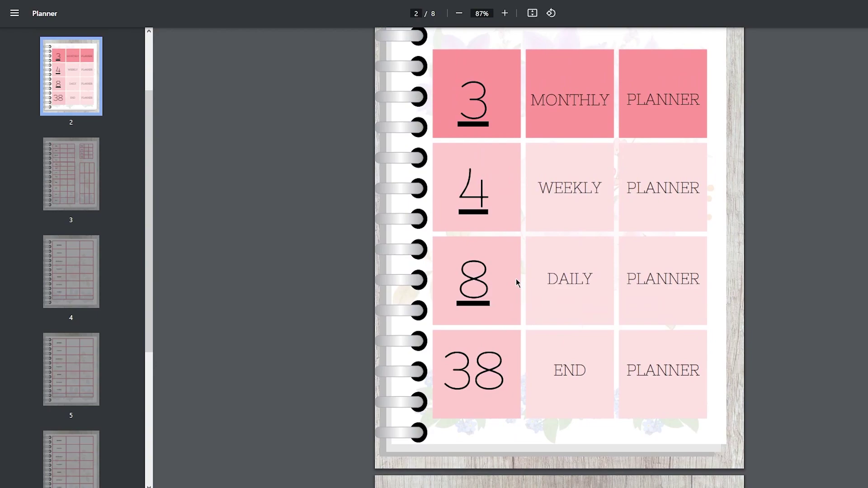